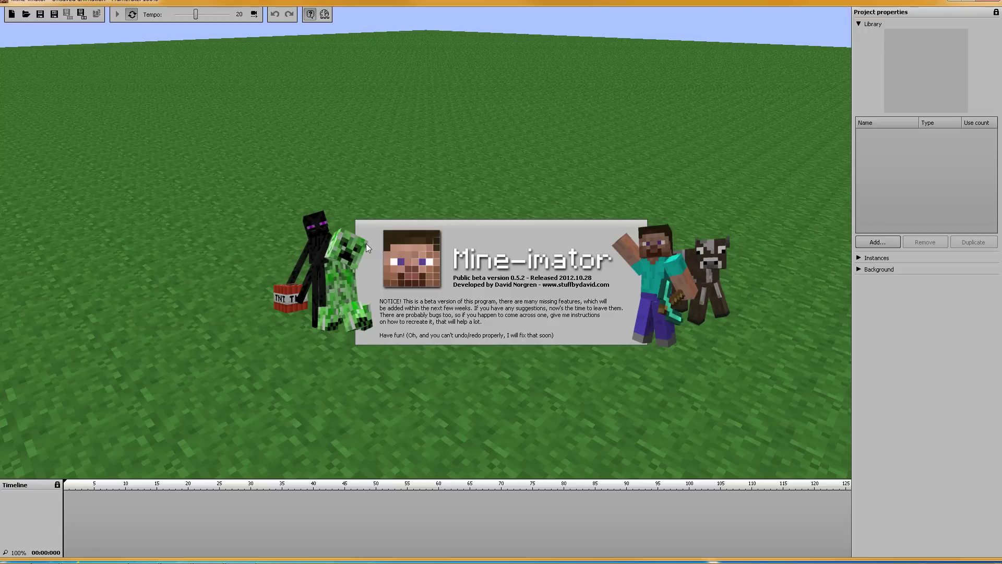
Add a default-skin Human character from the library and rename it Walter.
left_click(860, 24)
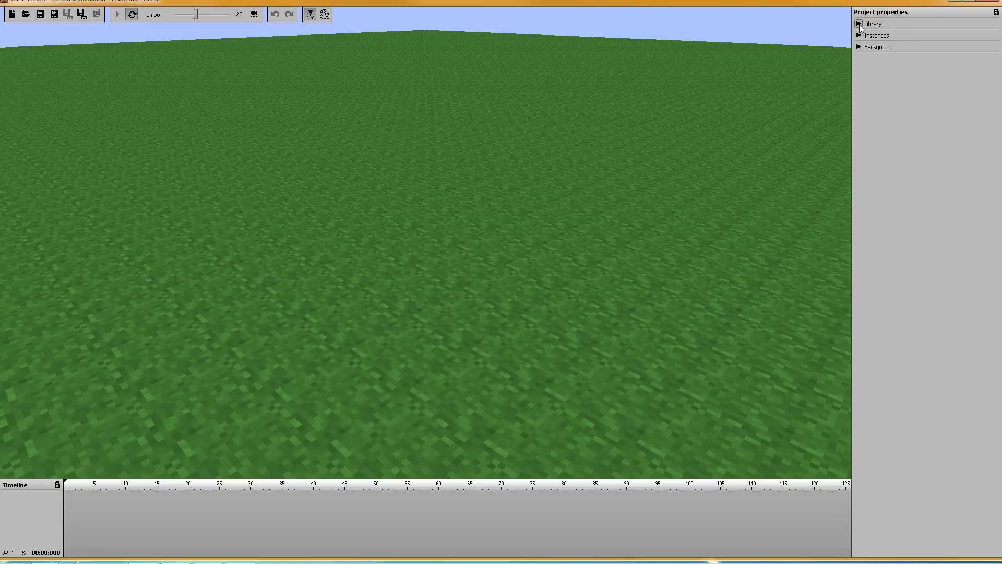
left_click(859, 24)
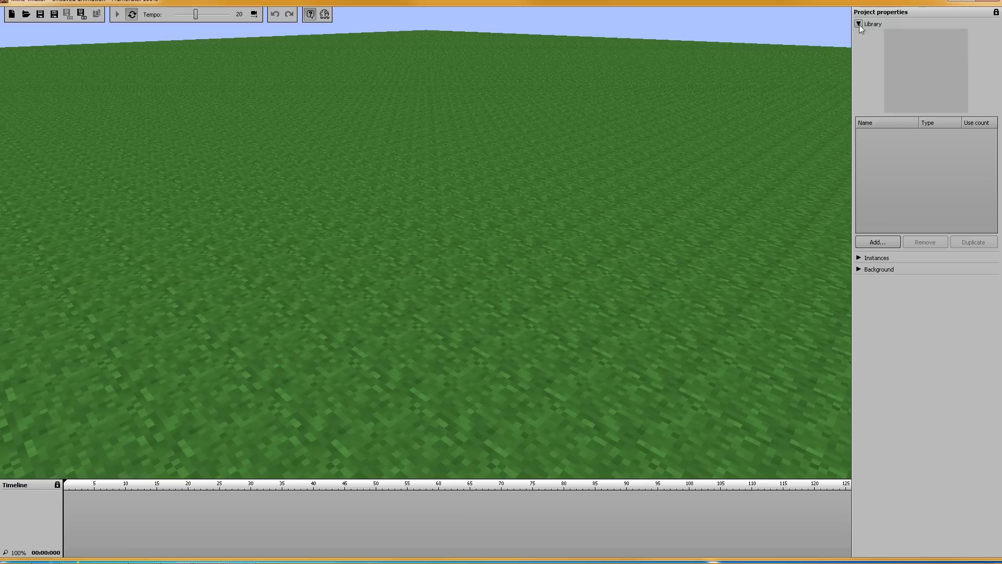
left_click(882, 242)
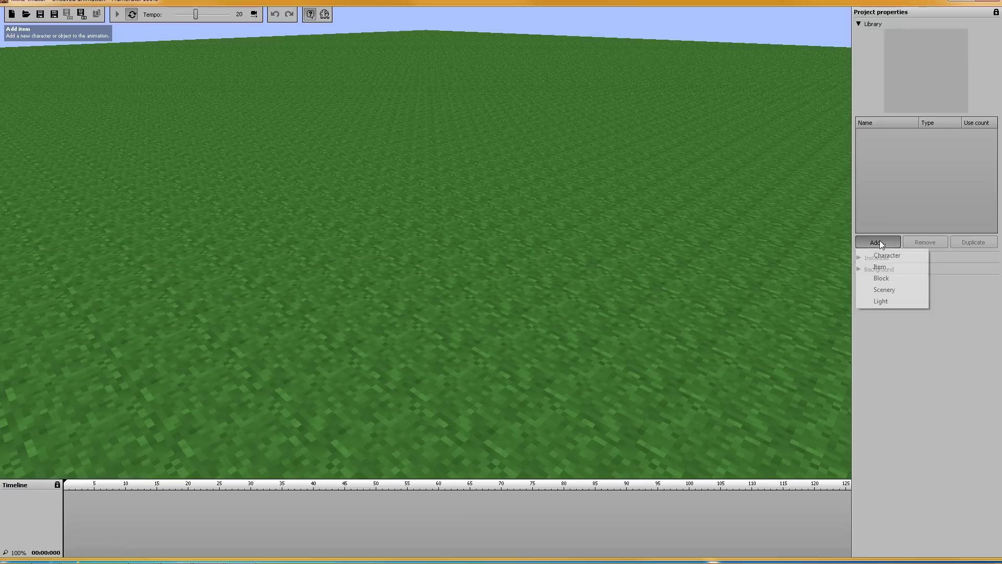
left_click(887, 256)
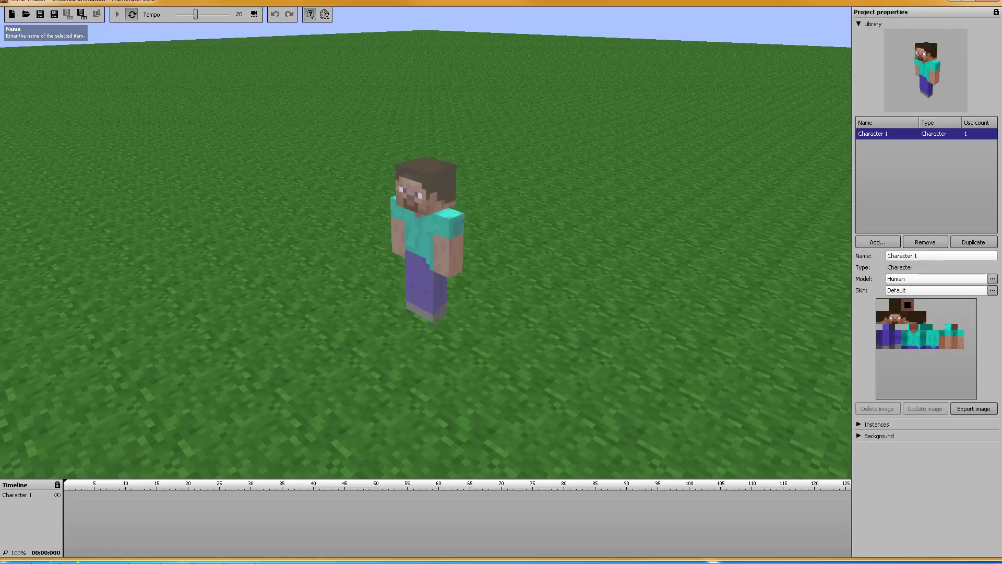
left_click_drag(555, 186, 665, 150)
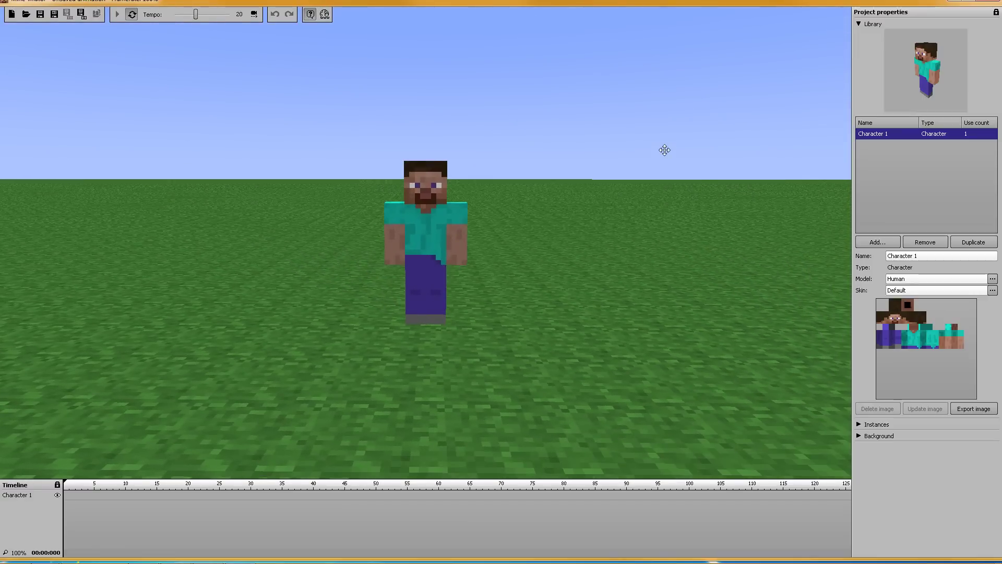
left_click(924, 255)
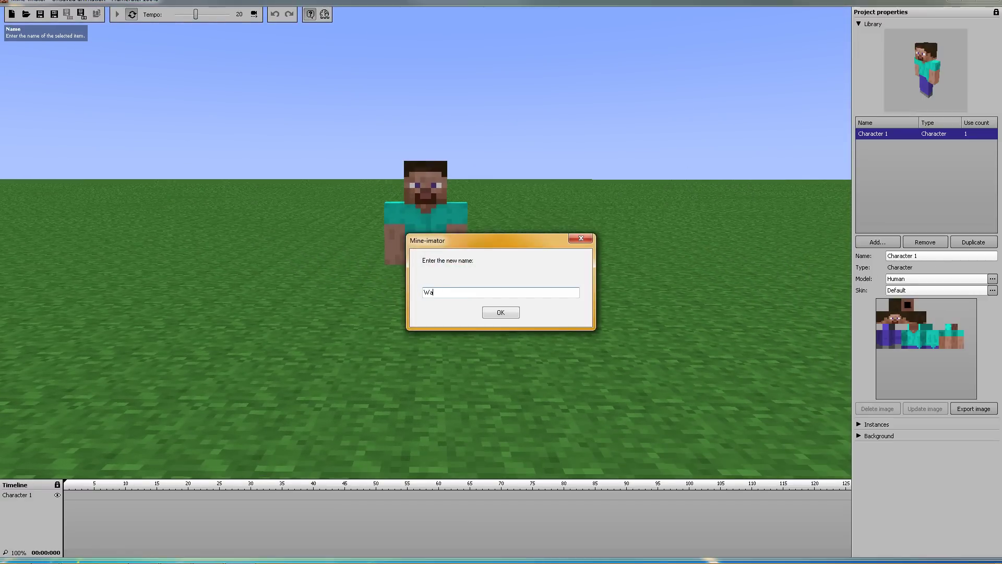
key("Return")
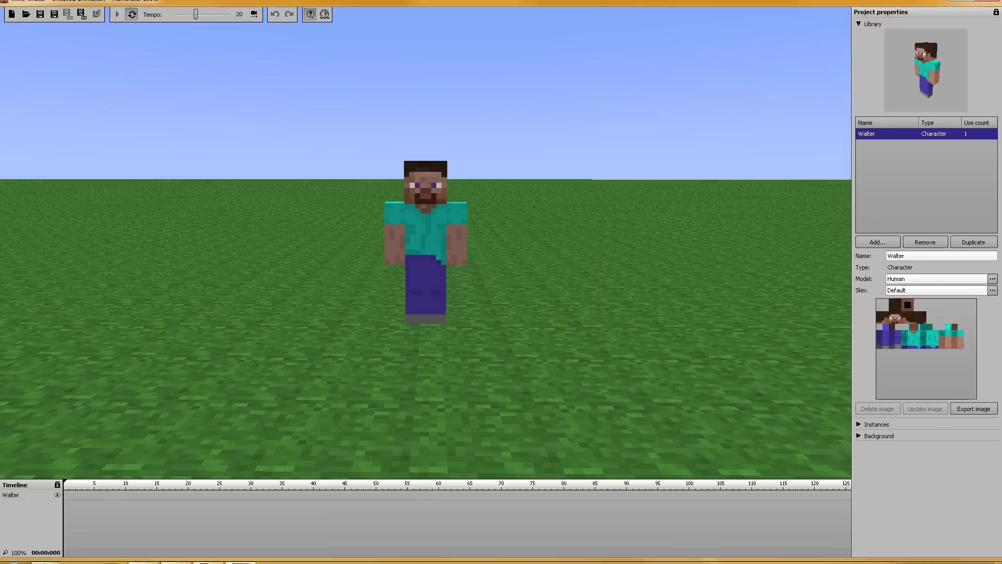
Key Walter at frames 0 and 30 and start turning him around his vertical axis.
left_click(63, 496)
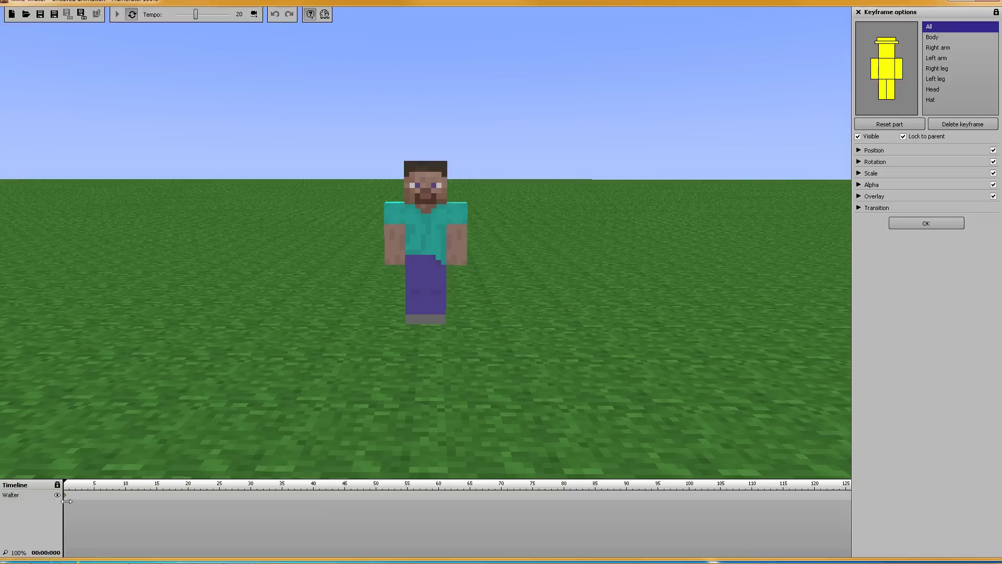
left_click(251, 495)
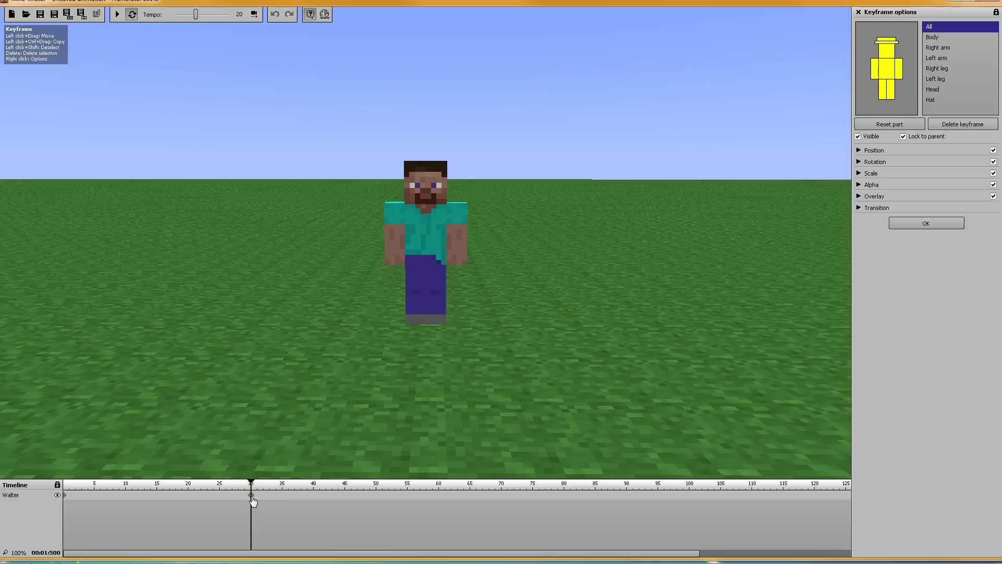
left_click(859, 162)
left_click_drag(479, 328, 538, 305)
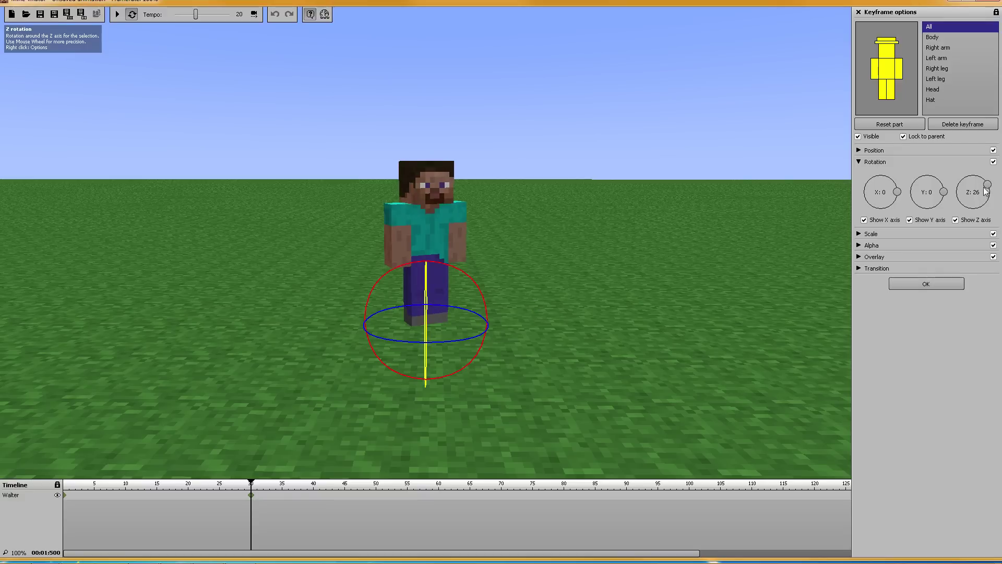
left_click_drag(980, 185, 974, 182)
Set the frame-30 Z rotation to exactly 360 and play the spin from frame 0.
right_click(973, 192)
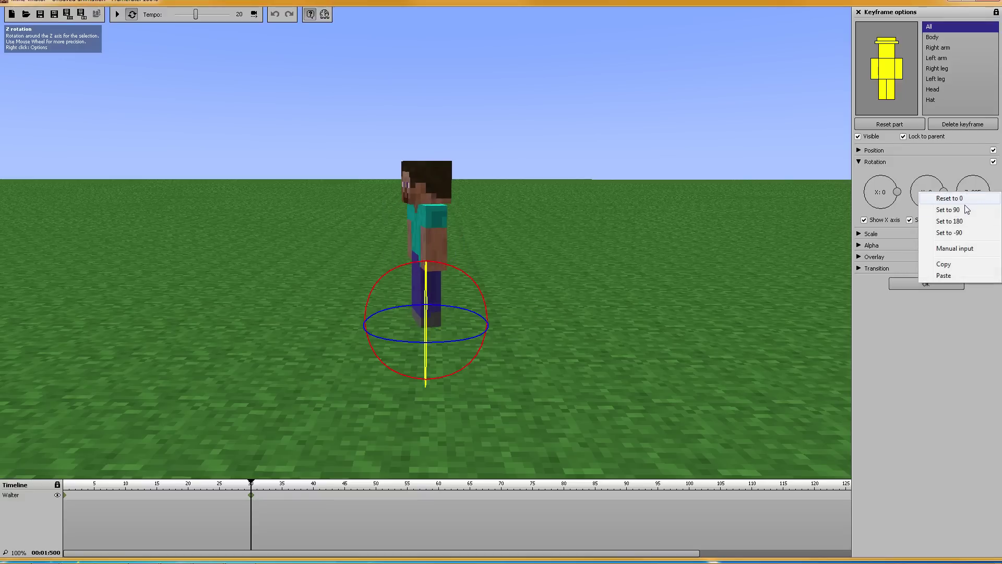
left_click(954, 248)
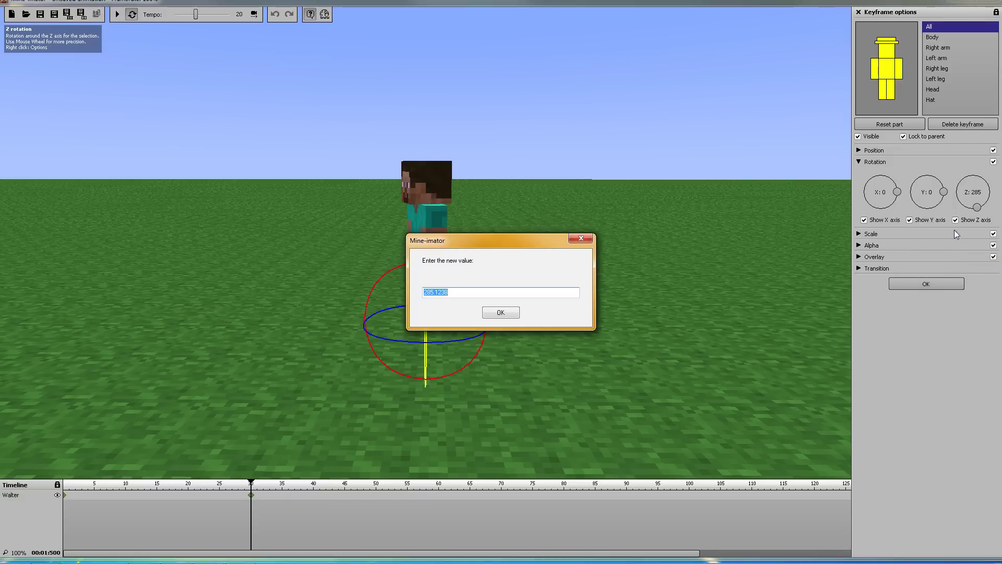
type("360")
left_click(511, 313)
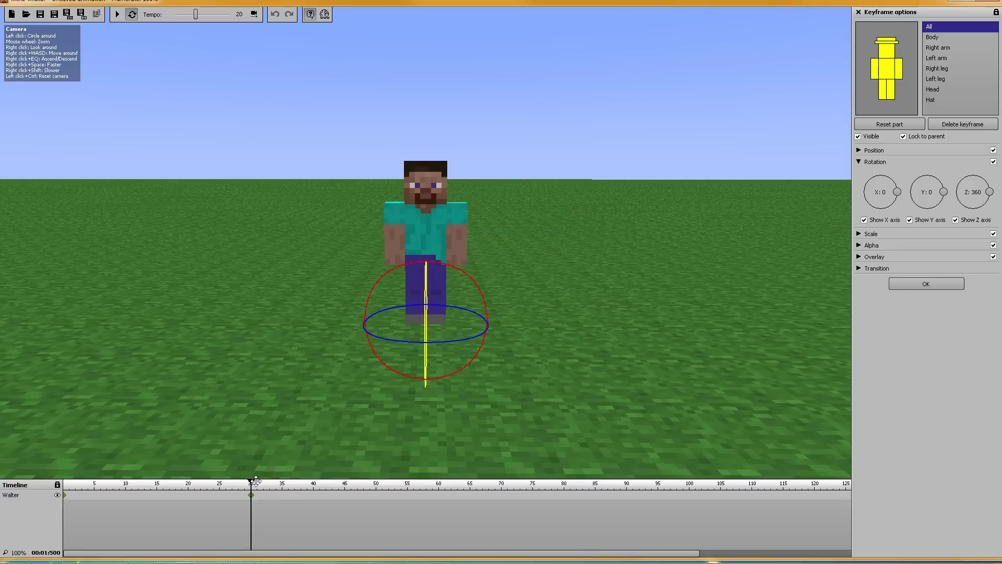
left_click_drag(256, 481, 65, 483)
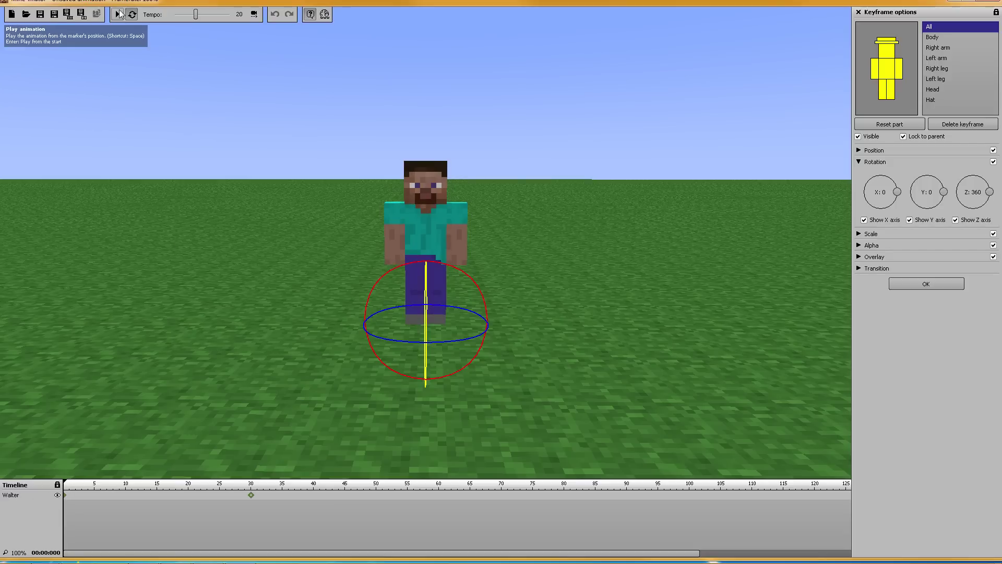
left_click(120, 14)
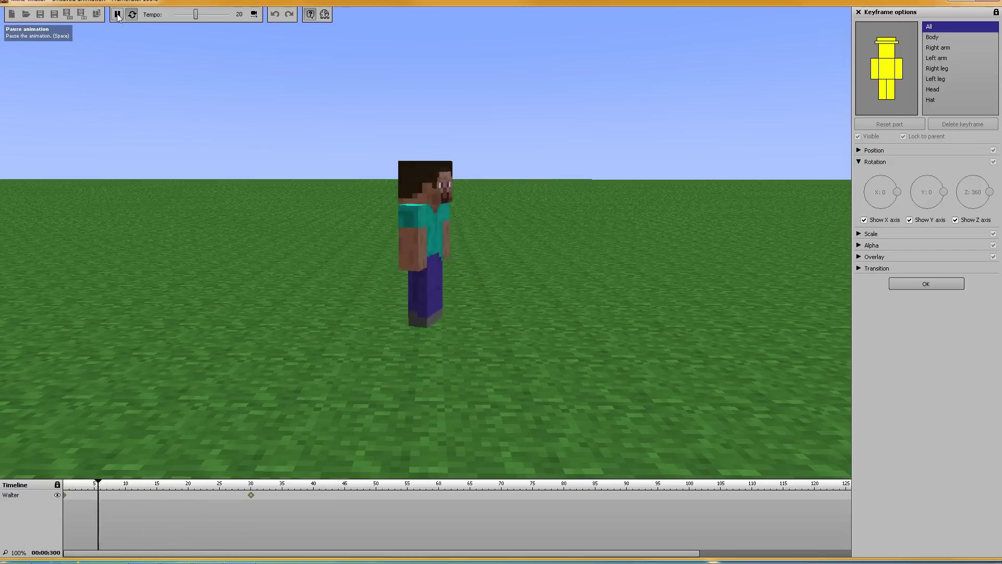
At the frame-30 keyframe, lift Walter's right leg forward (X -92).
key("space")
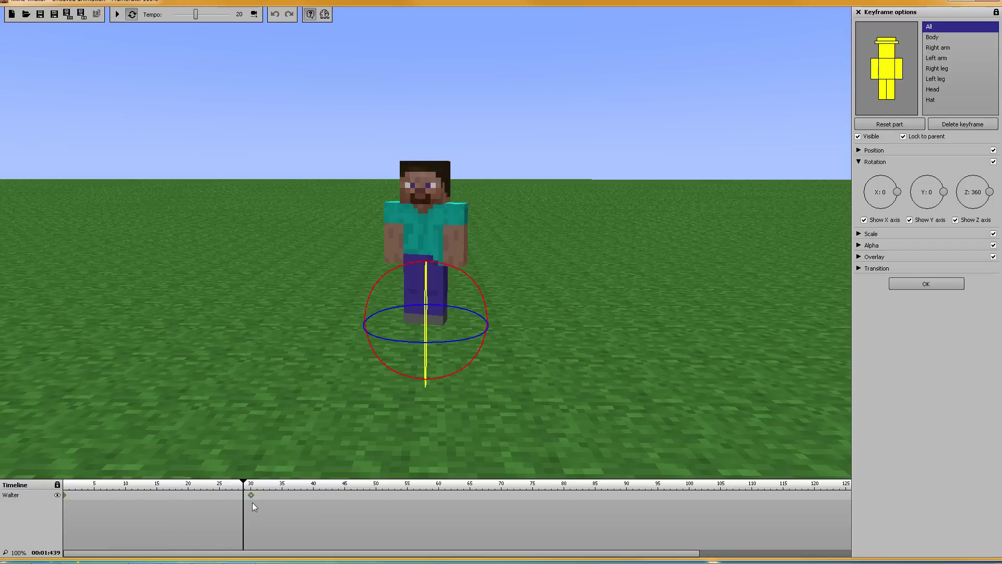
left_click(252, 502)
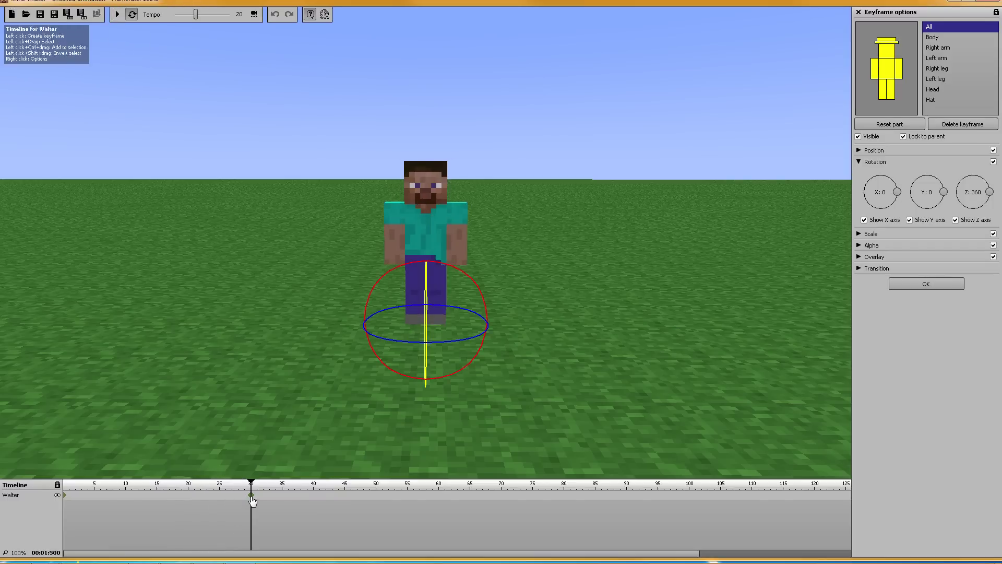
left_click(886, 90)
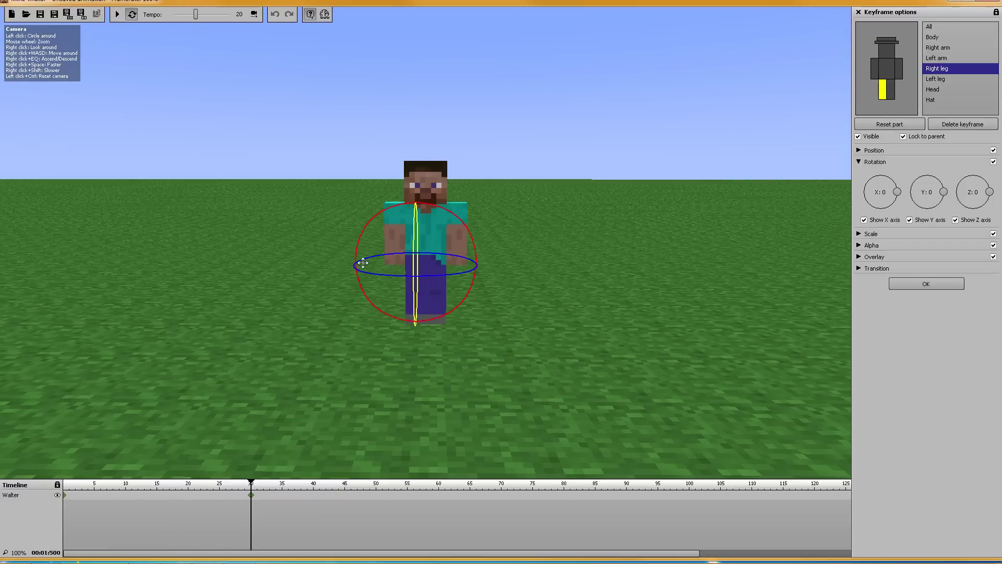
left_click_drag(591, 236, 468, 143)
right_click_drag(468, 143, 653, 209)
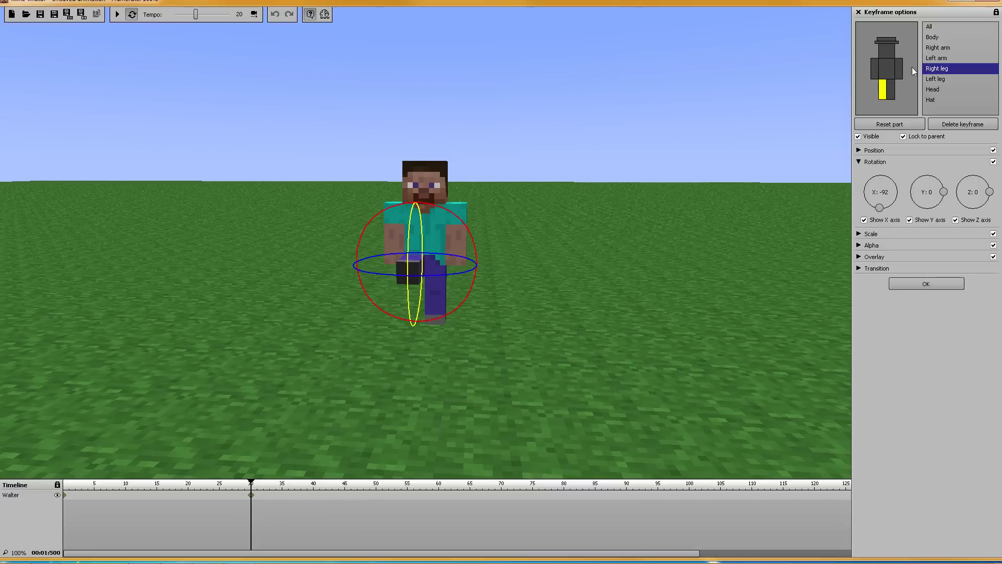
Swing the right arm (Y -122) and left arm (Y 123) outward, then preview playback.
left_click(876, 72)
left_click_drag(339, 224, 419, 125)
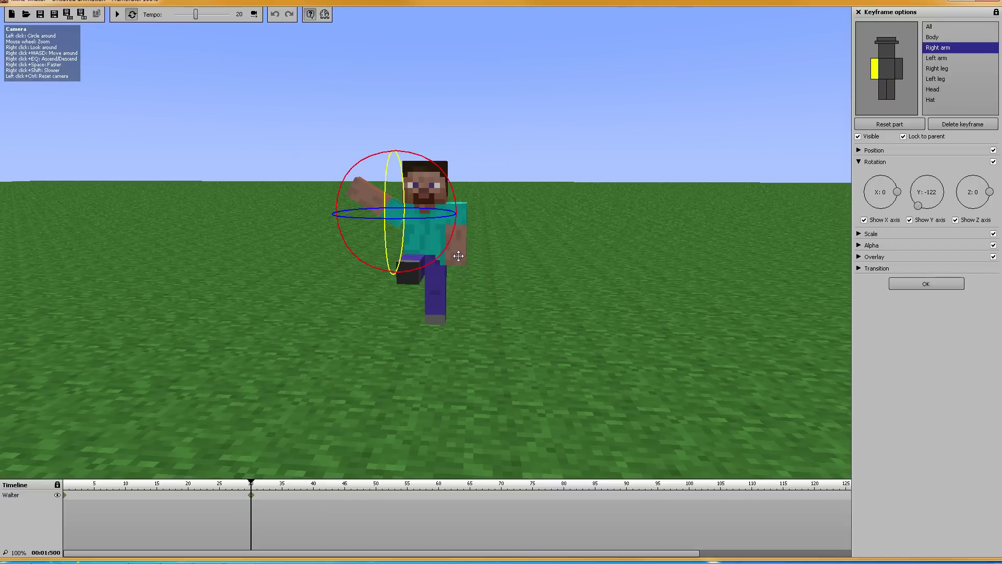
left_click(899, 67)
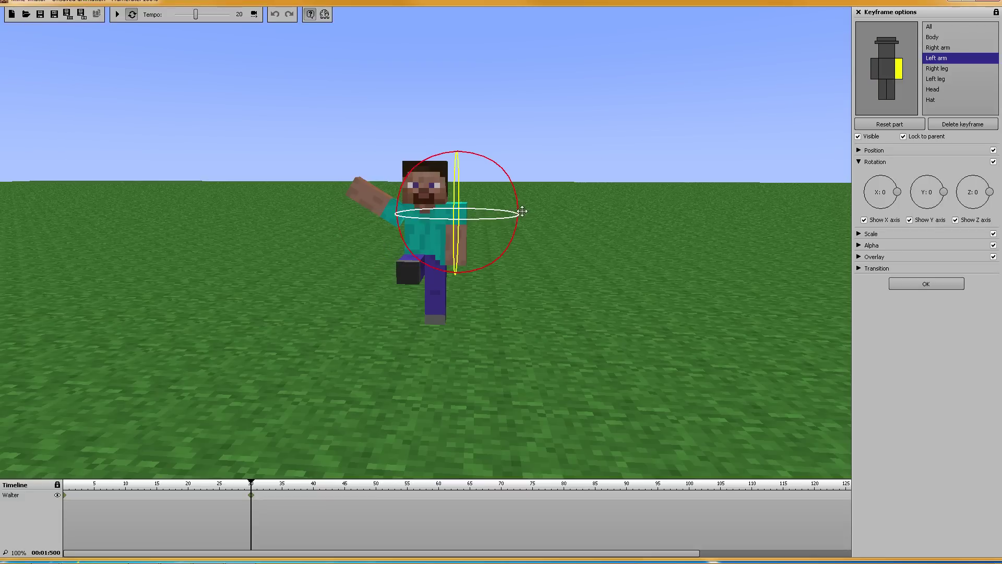
left_click_drag(520, 209, 410, 163)
left_click(116, 18)
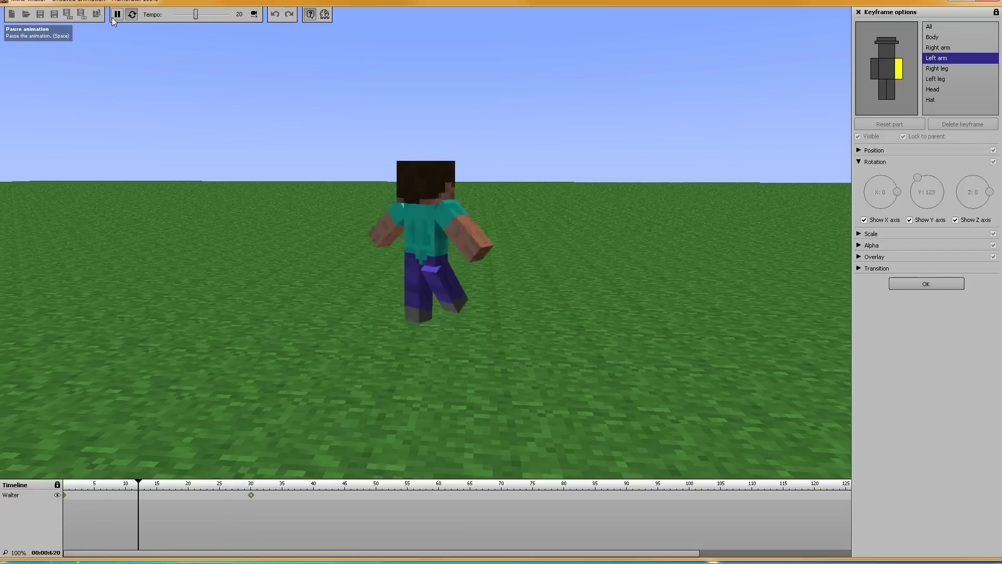
Add a frame-55 keyframe with the body's Z rotation reset to 0, then play from frame 0.
left_click(117, 17)
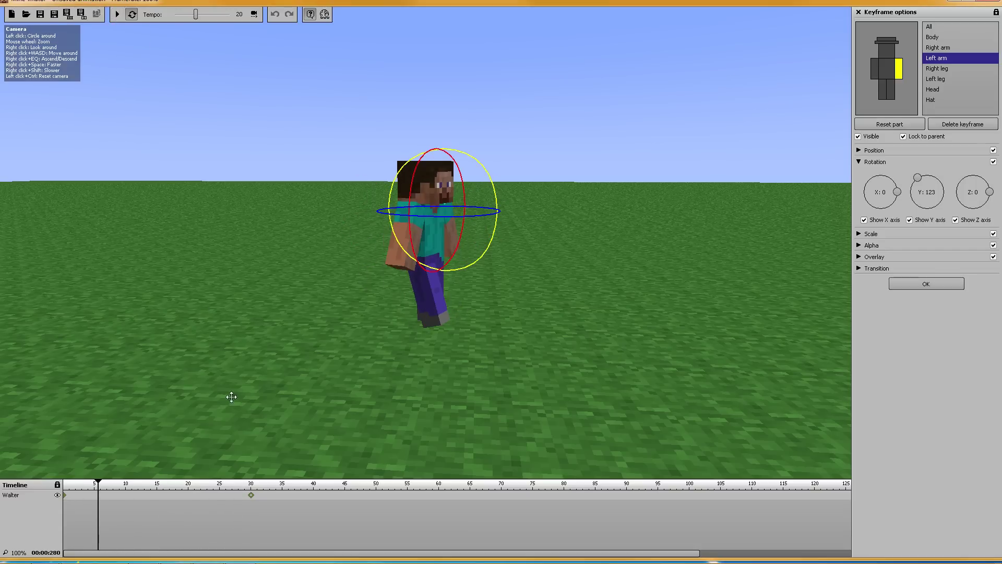
left_click(251, 496)
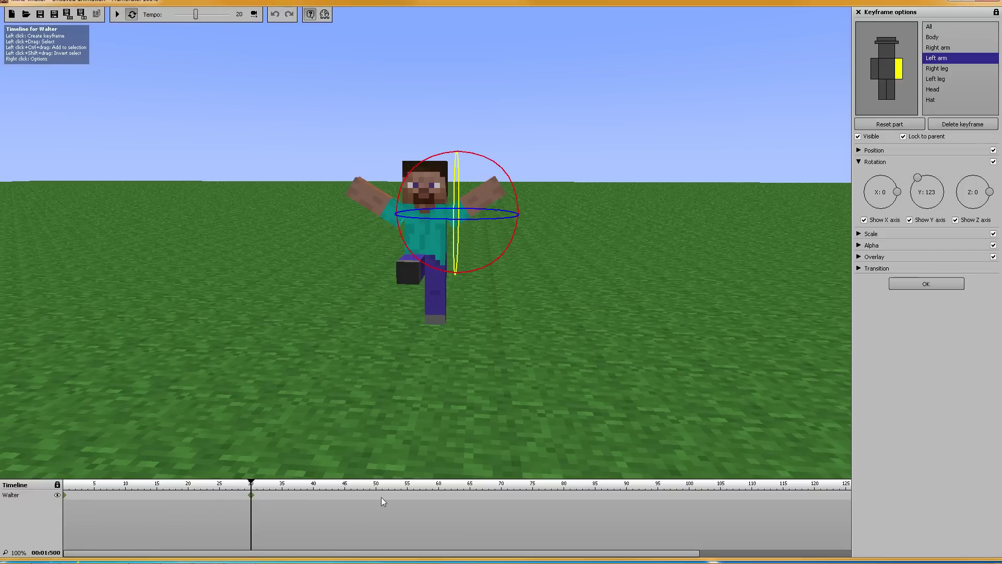
left_click(409, 493)
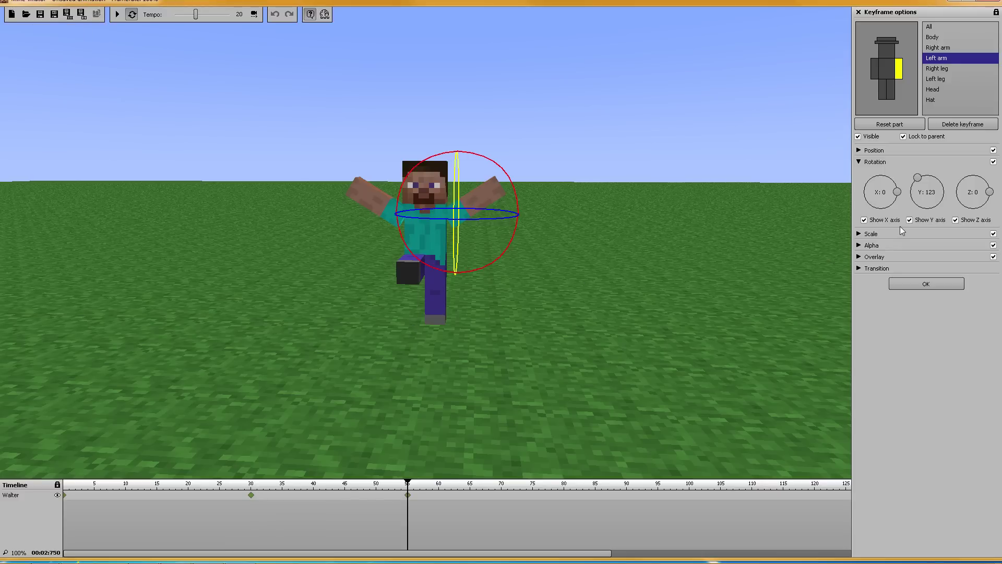
left_click(933, 30)
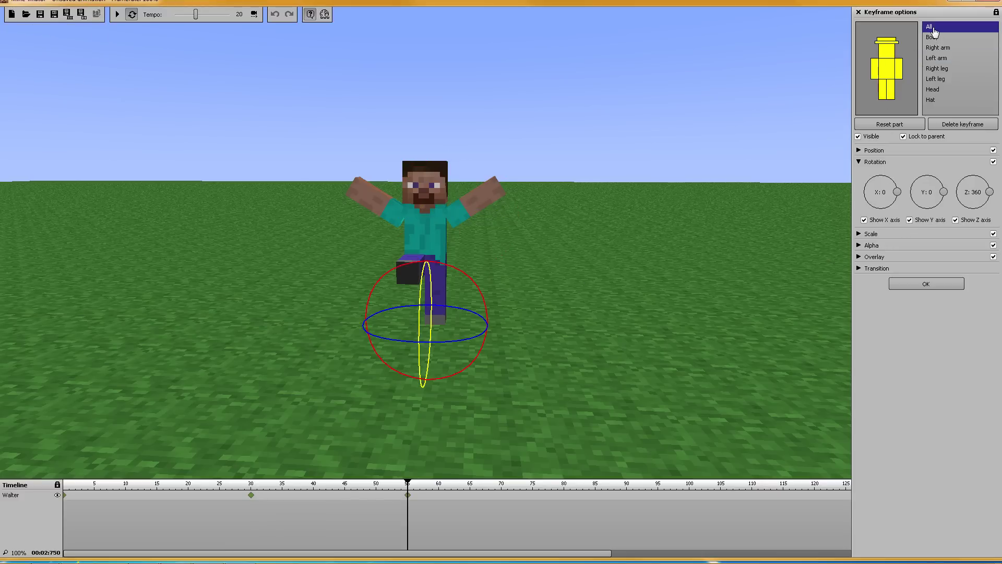
right_click(974, 196)
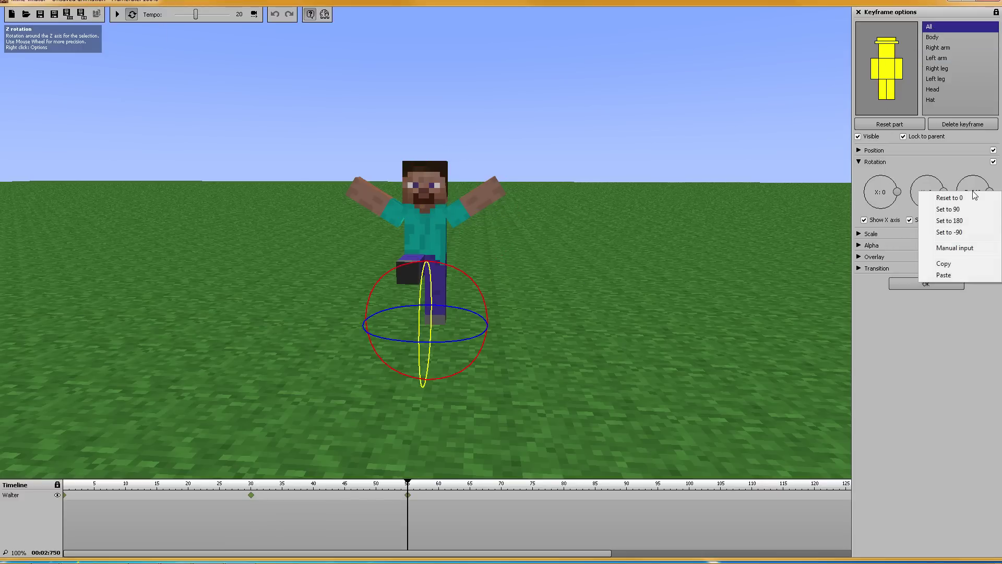
left_click(975, 197)
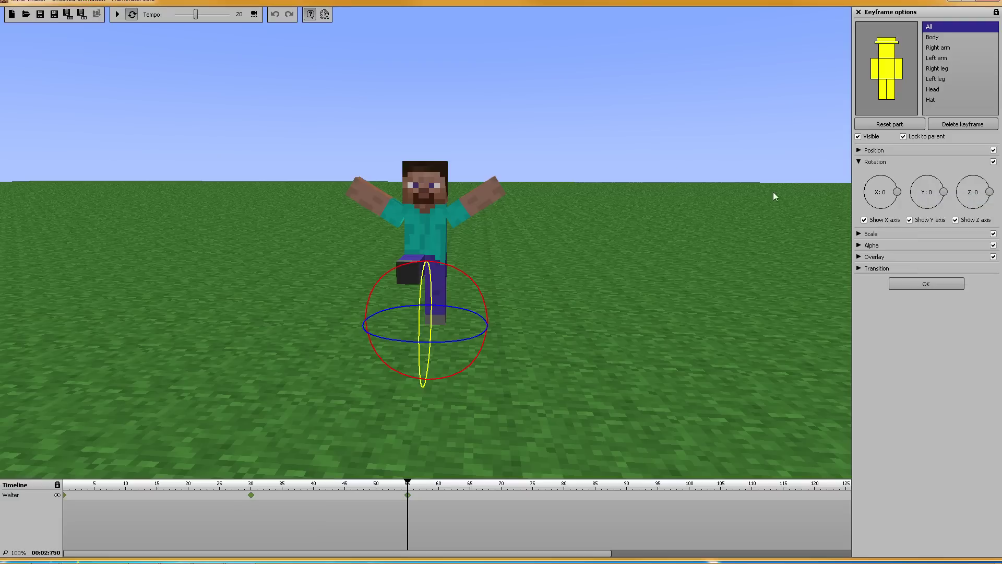
left_click_drag(407, 484, 3, 475)
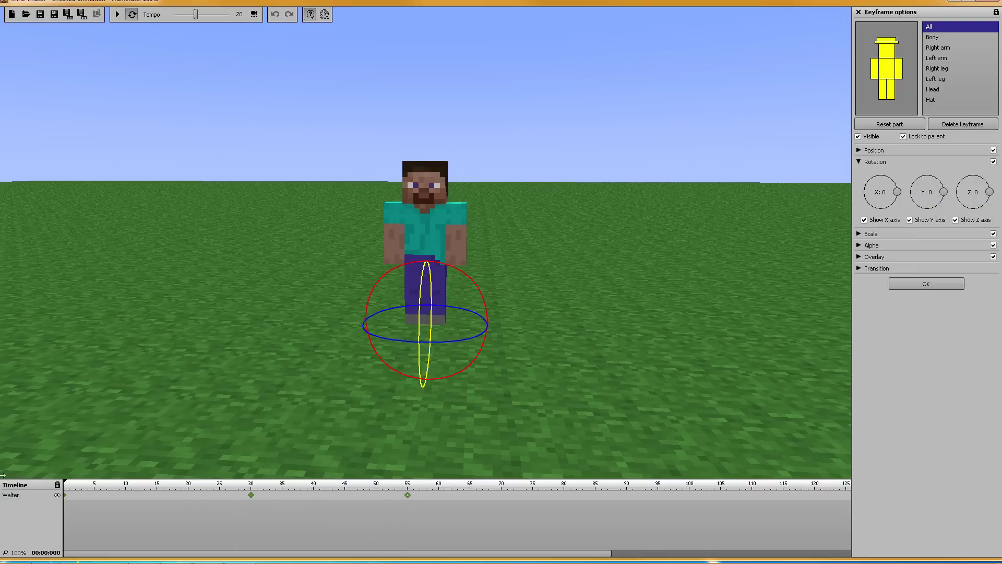
left_click(118, 15)
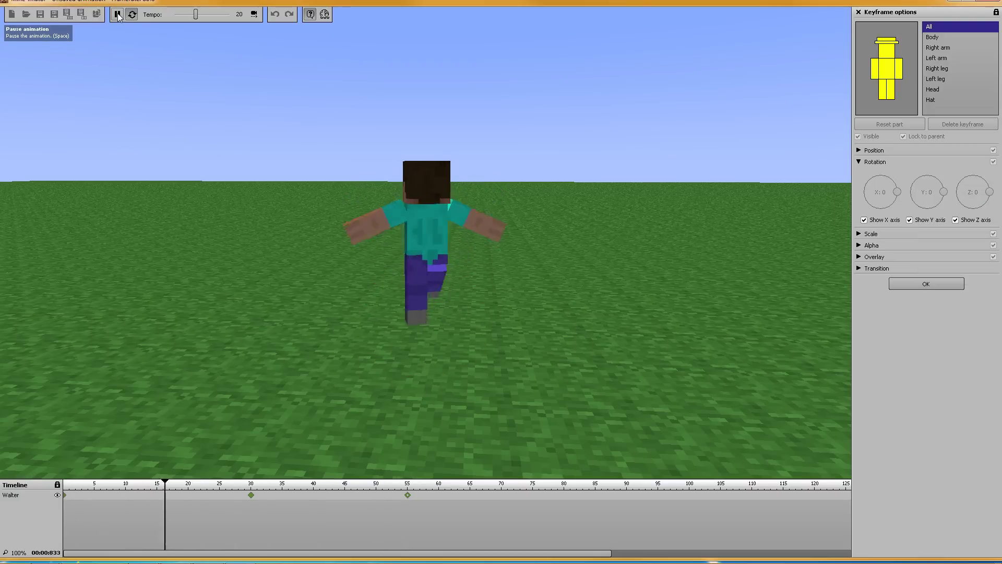
Move Walter's frame-55 keyframe to frame 60.
left_click(117, 15)
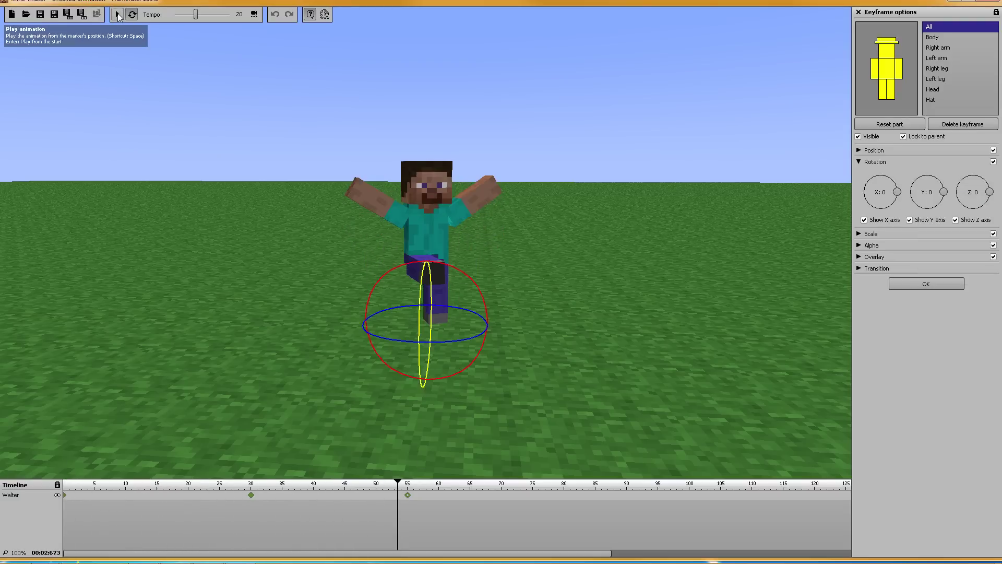
left_click(408, 495)
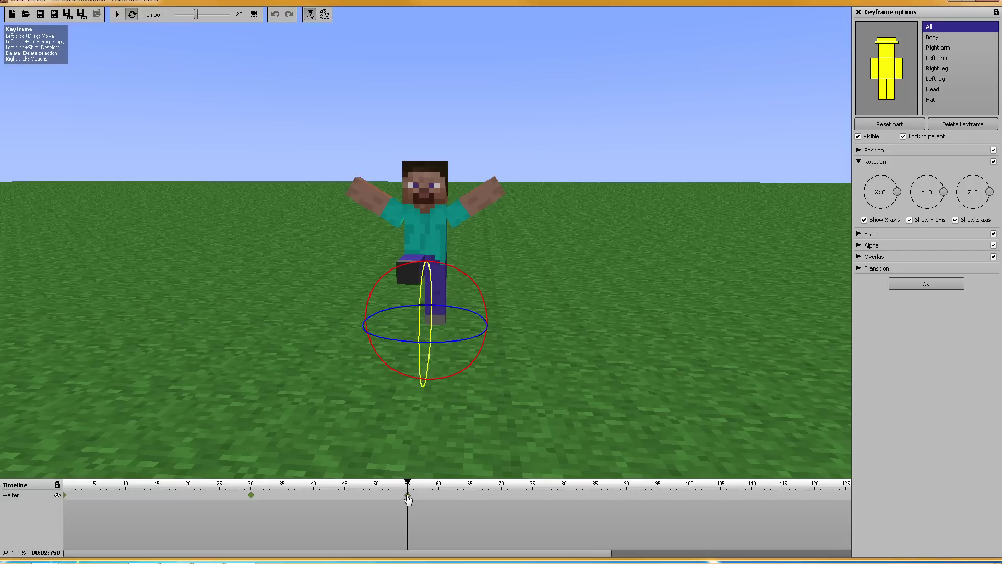
left_click_drag(409, 499, 439, 498)
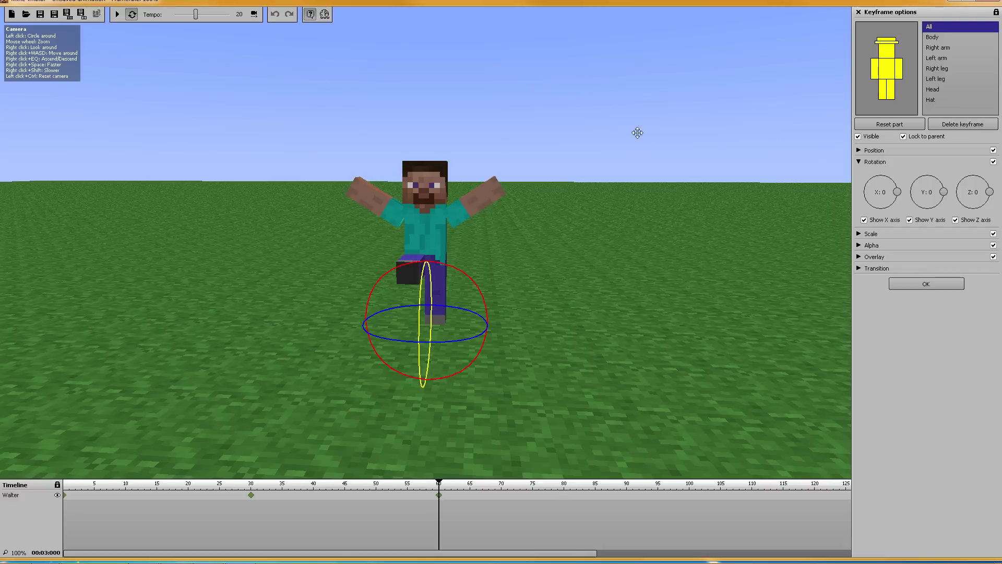
Copy the right leg's X rotation -92 to the left leg and reset the right leg to 0.
left_click(882, 91)
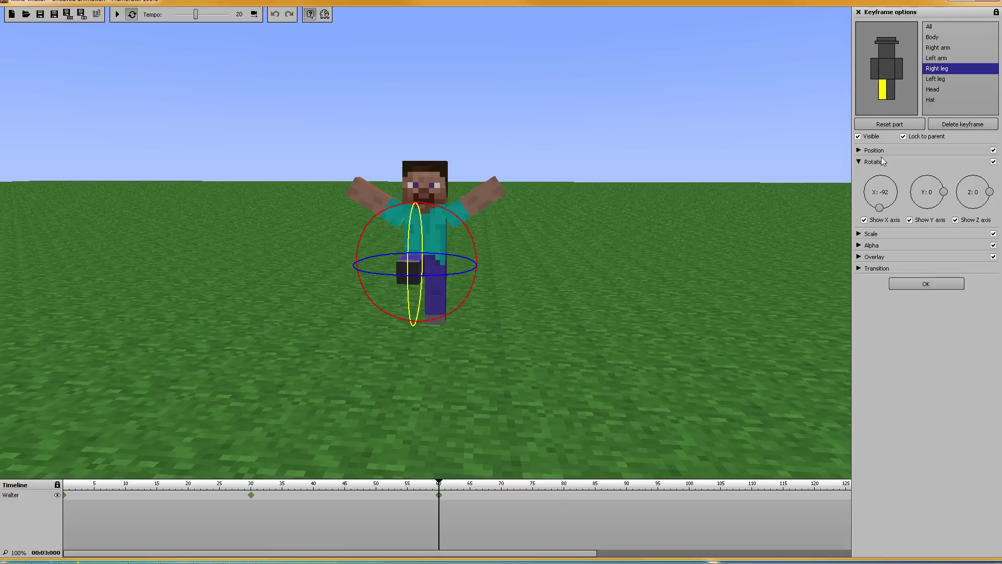
right_click(887, 194)
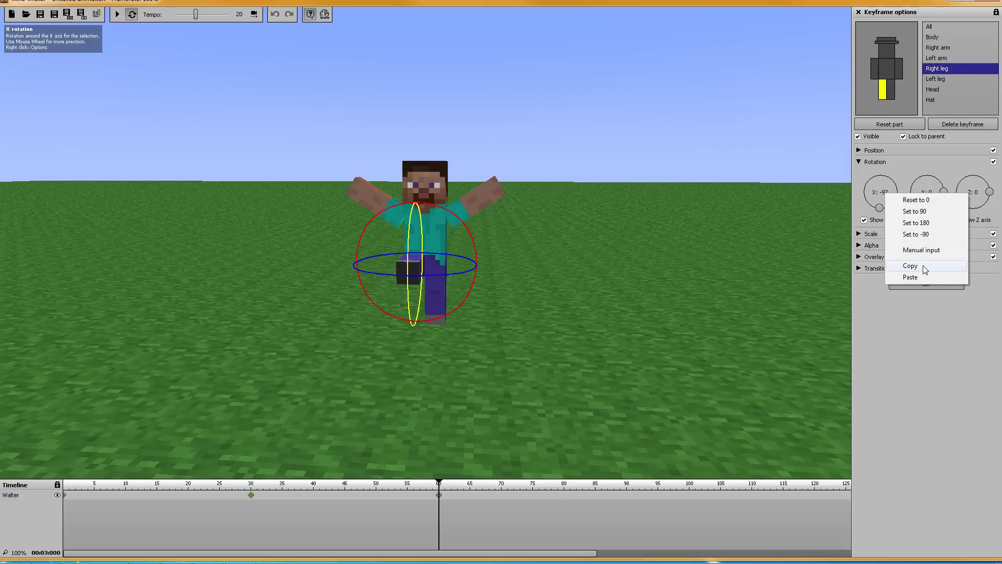
left_click(910, 265)
left_click(891, 89)
right_click(886, 200)
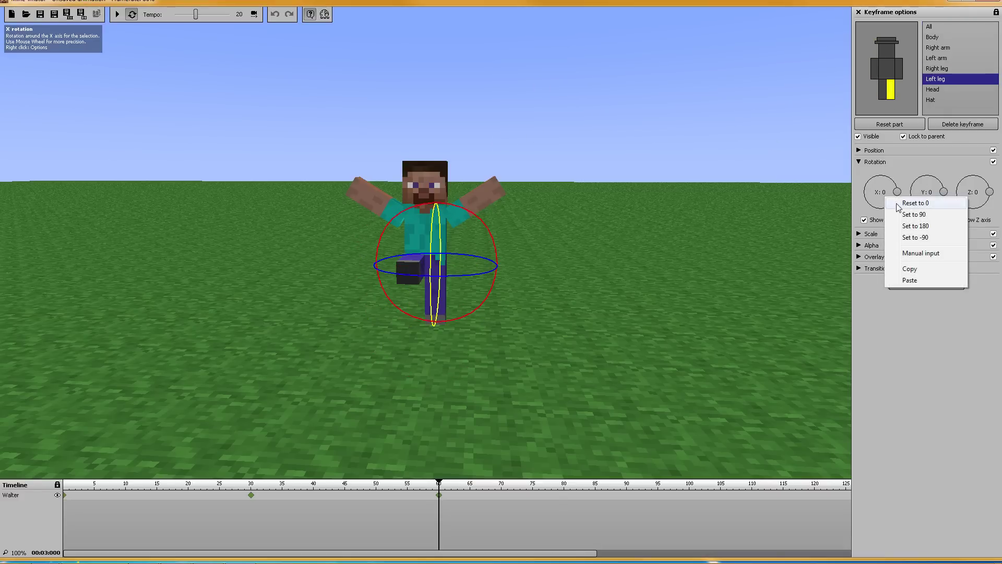
left_click(913, 278)
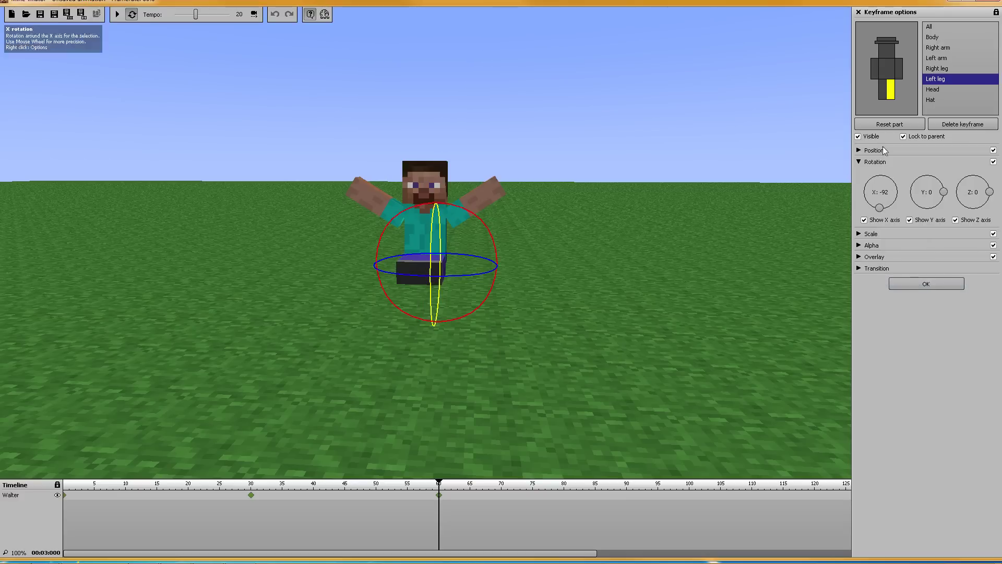
left_click(883, 89)
right_click(880, 206)
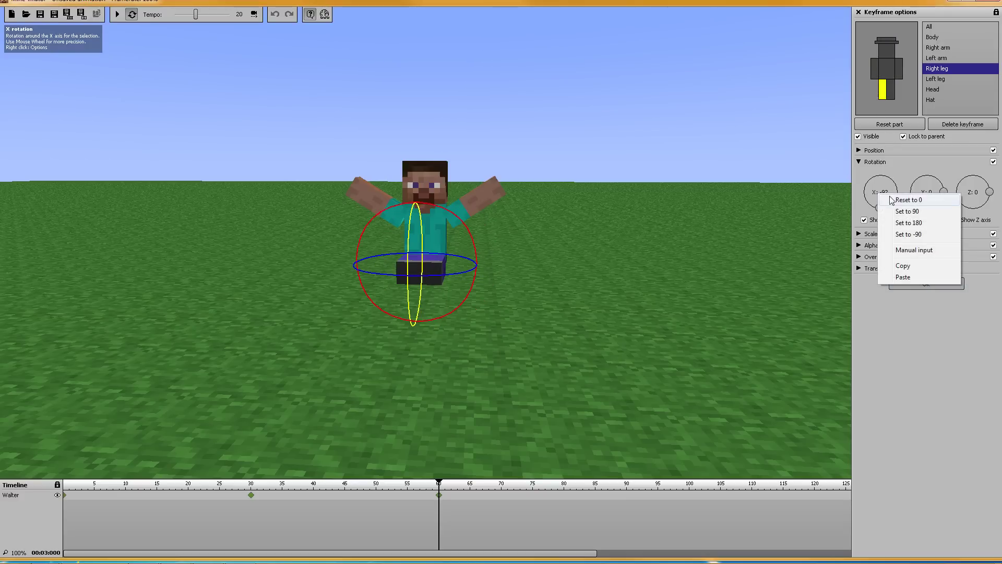
left_click(893, 205)
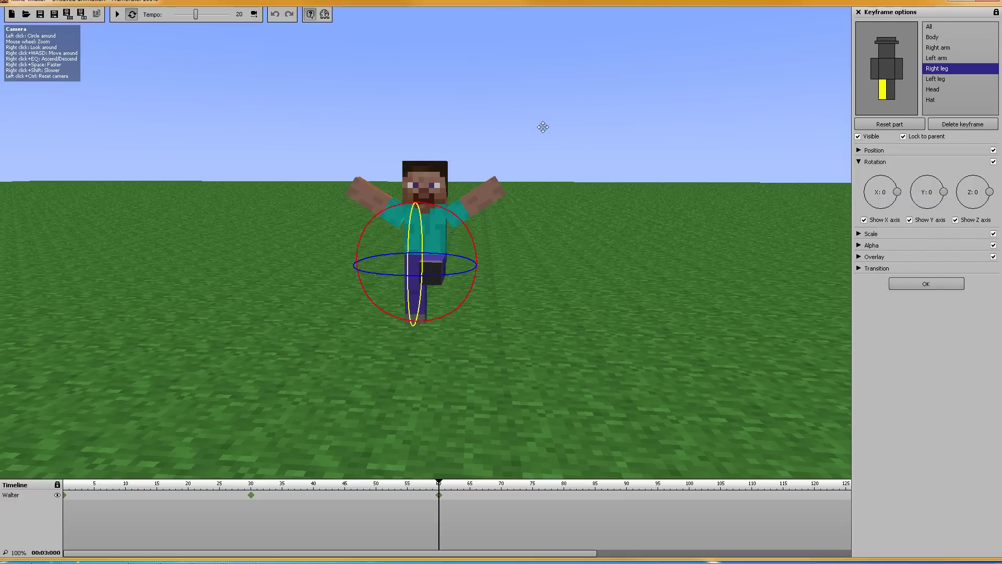
Lower the right arm (Y -73) and left arm (Y 41), then replay the animation.
left_click(938, 47)
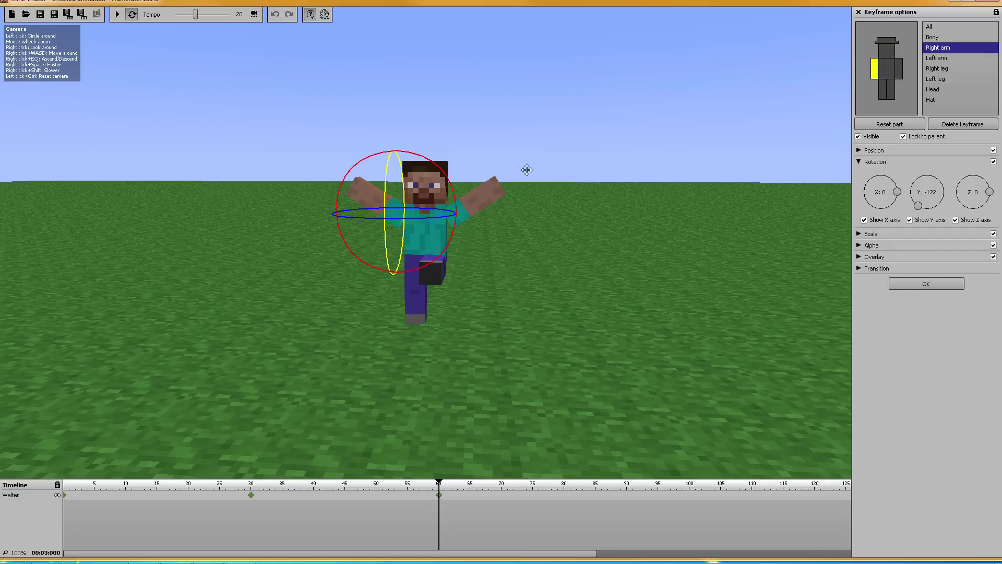
left_click_drag(381, 157, 338, 214)
left_click(899, 69)
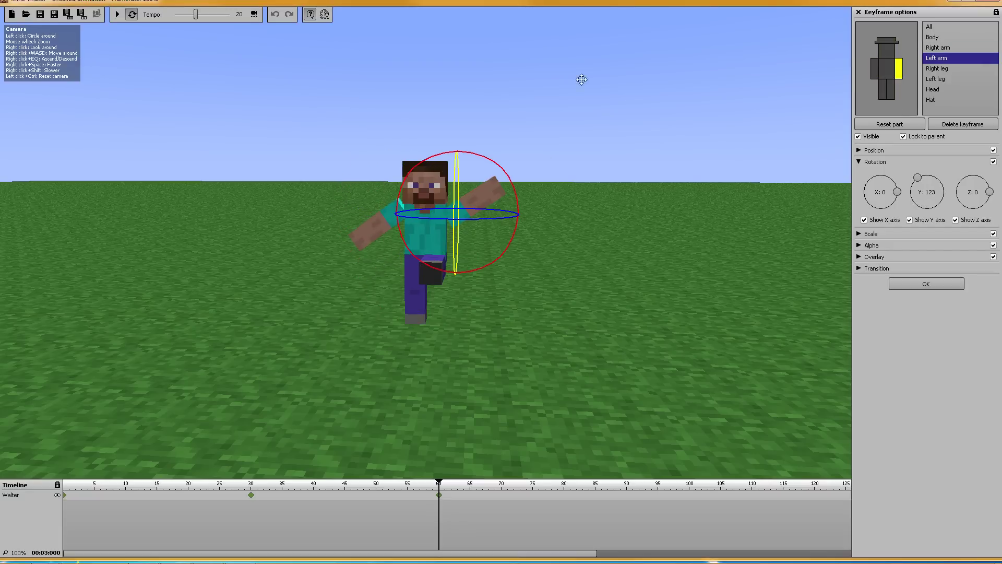
left_click_drag(486, 162, 531, 227)
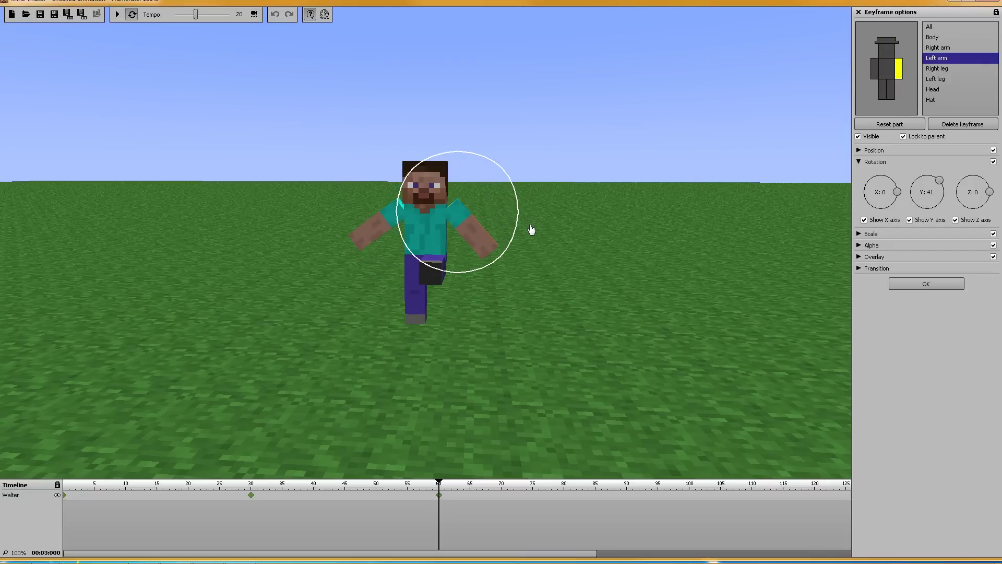
key("space")
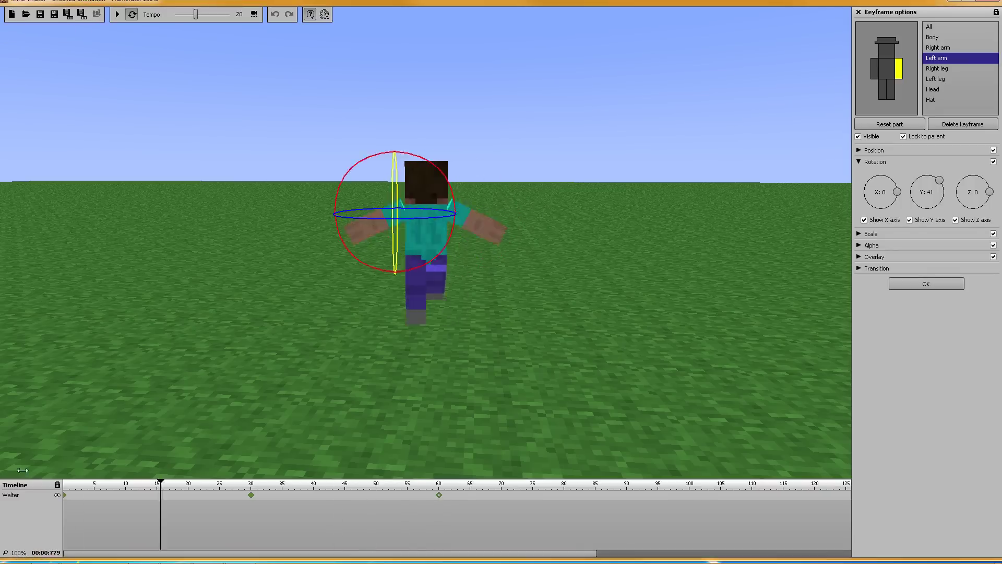
left_click(117, 14)
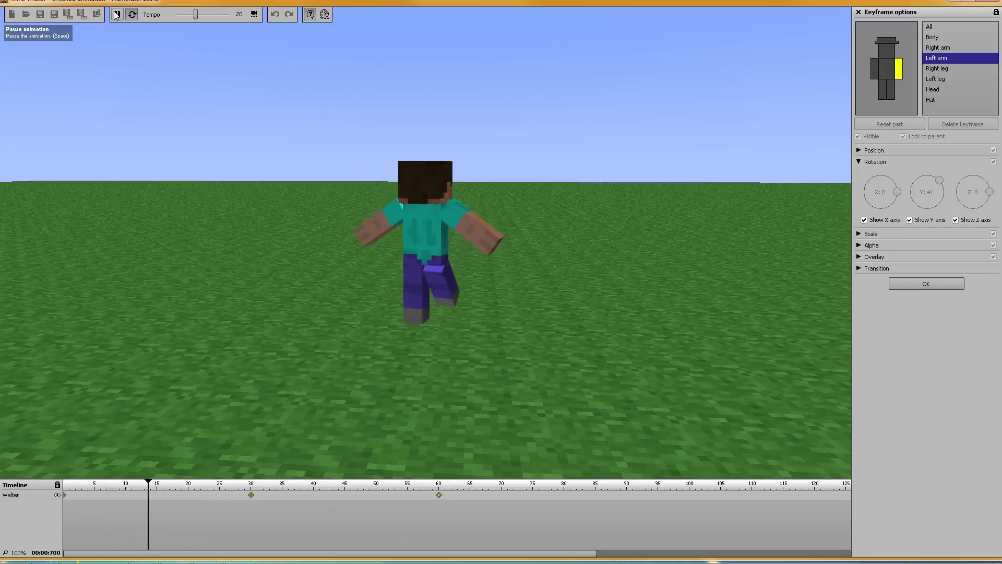
Duplicate Walter twice in the library, creating Copy of Walter and Copy of Copy of Walter.
left_click(117, 15)
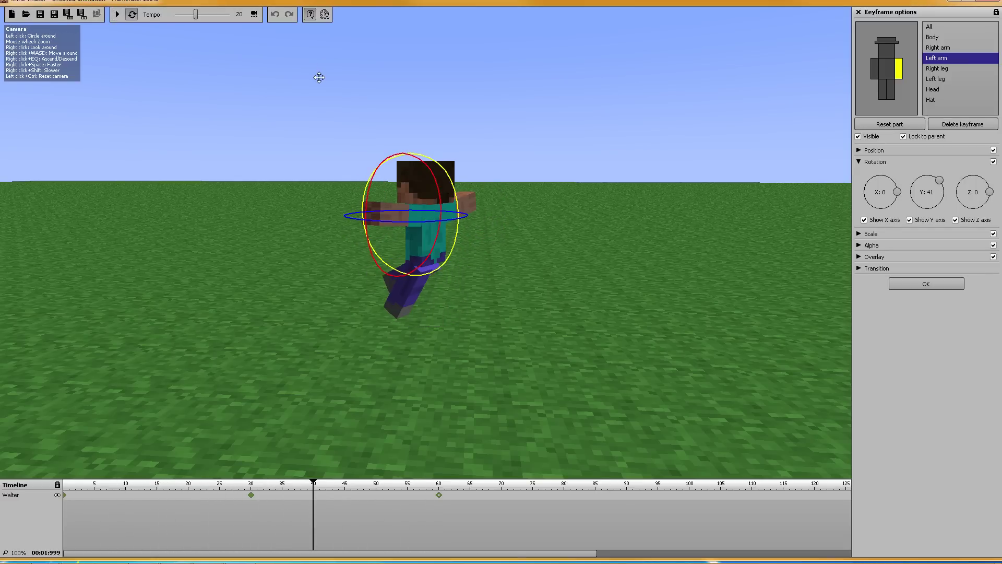
left_click(63, 499)
left_click(925, 283)
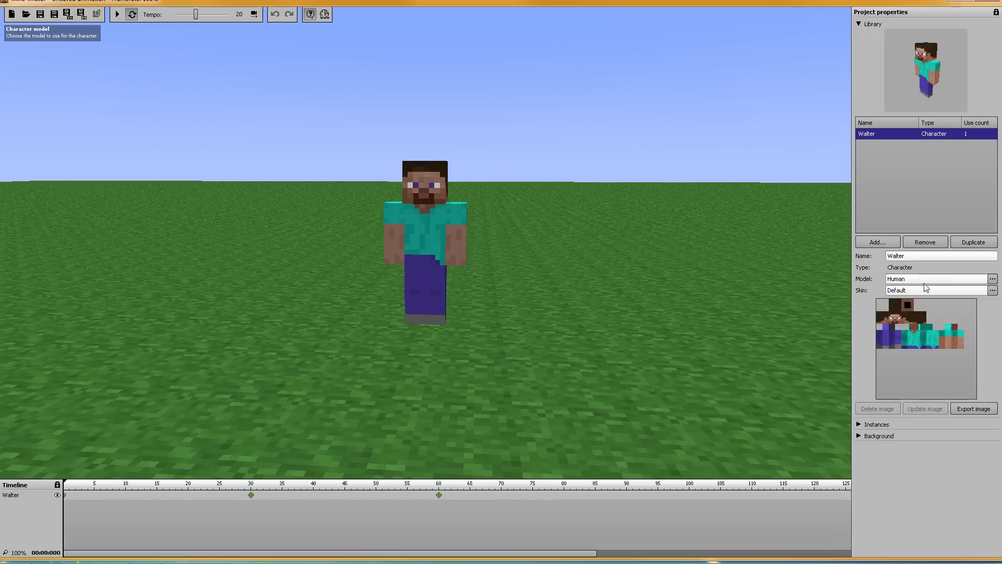
left_click(877, 137)
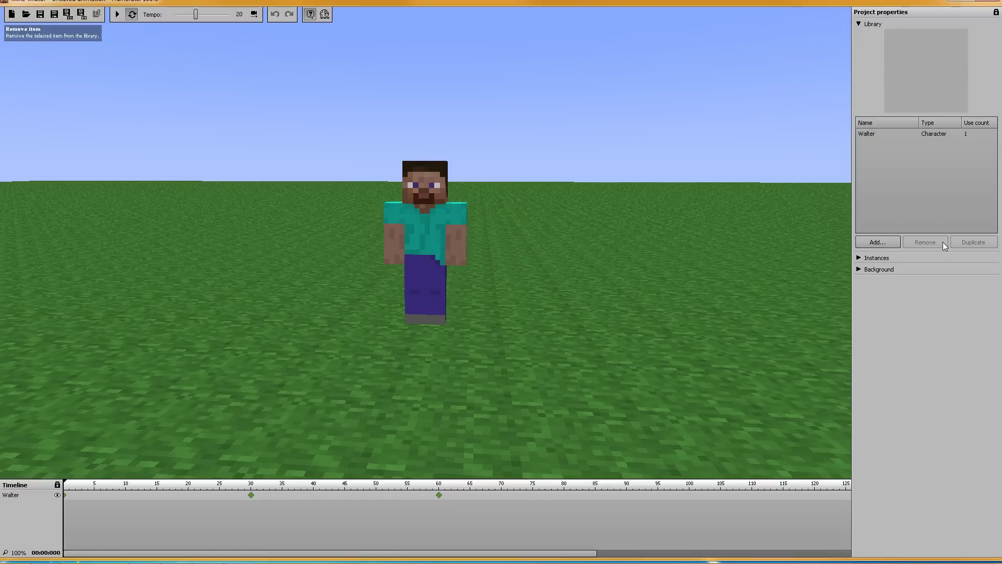
left_click(872, 136)
left_click(975, 242)
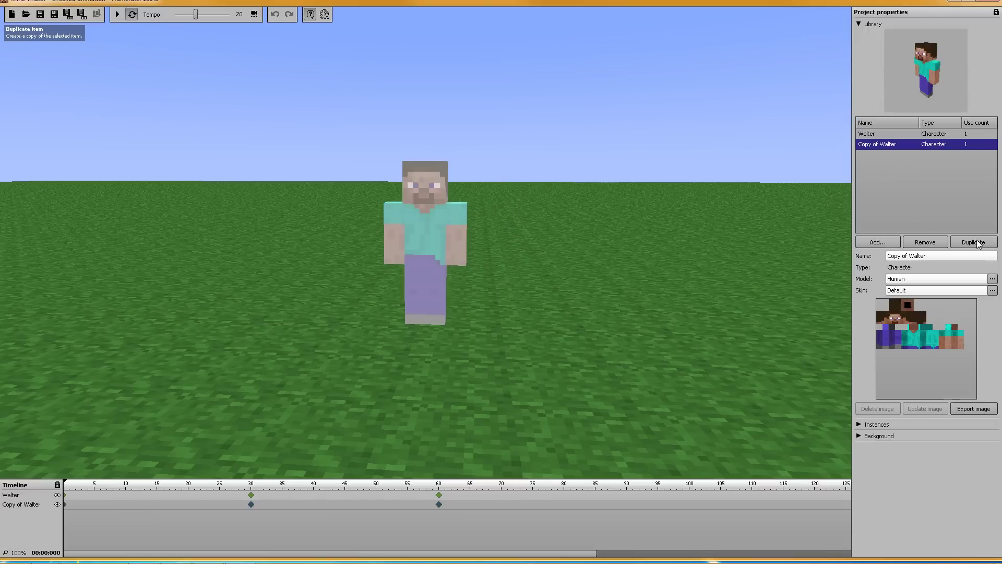
left_click(975, 241)
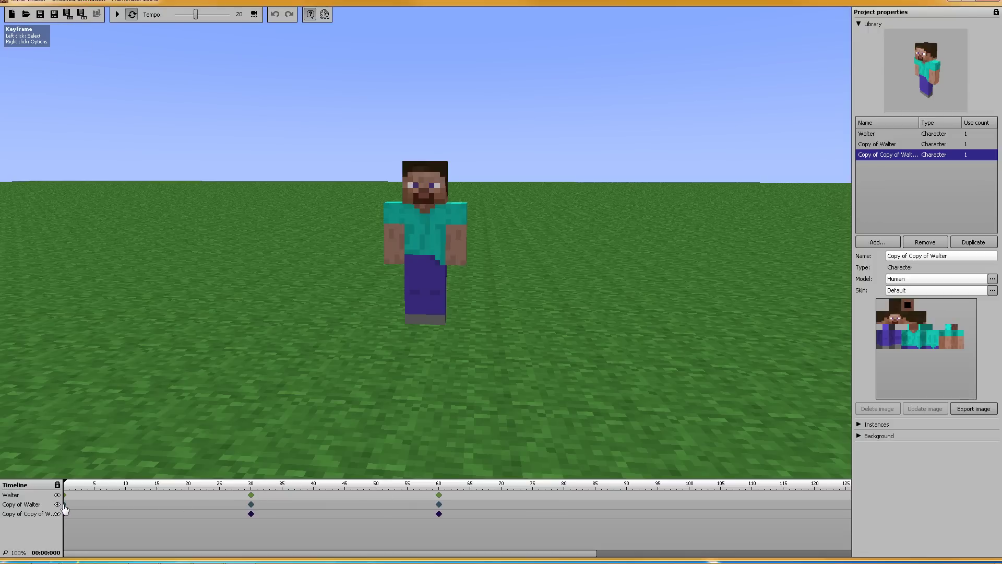
left_click(65, 505)
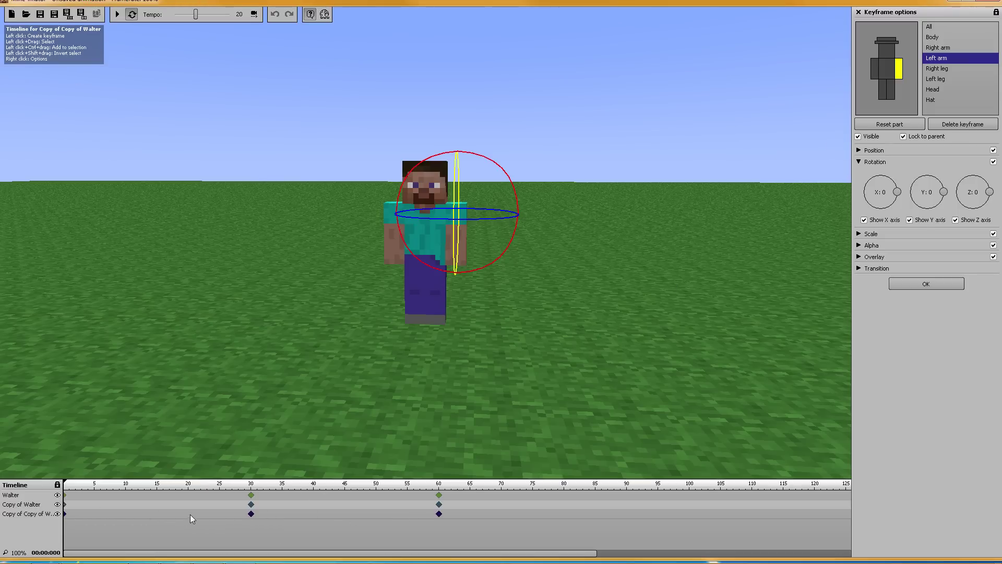
At frame 0, shift one Walter left along X, then play through to frame 60.
left_click(251, 495)
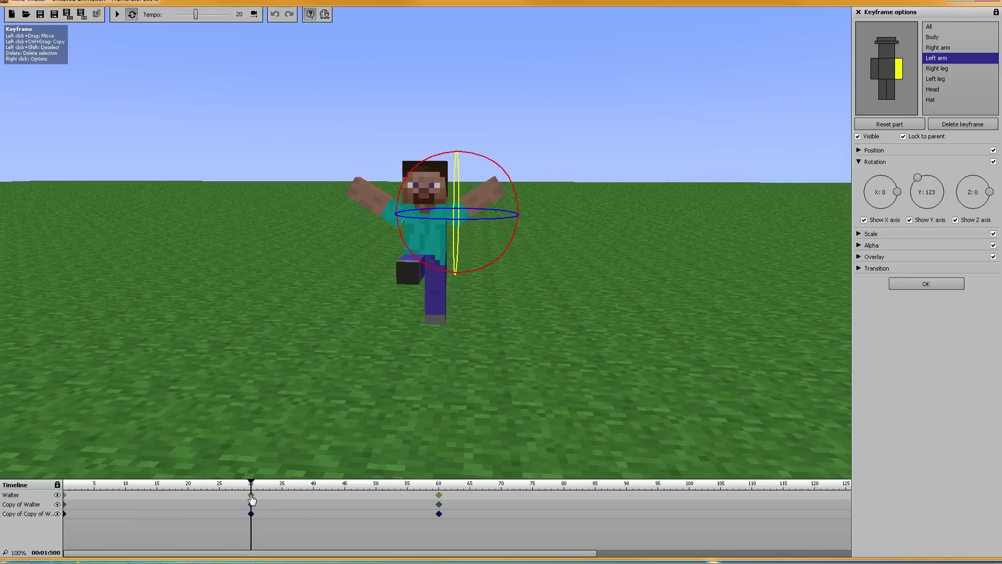
left_click(439, 495)
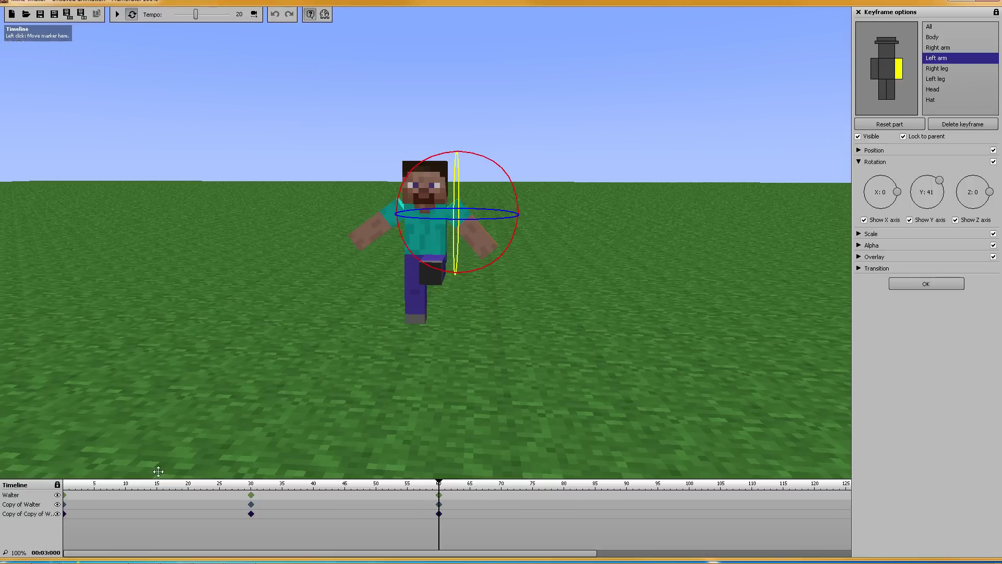
left_click(65, 496)
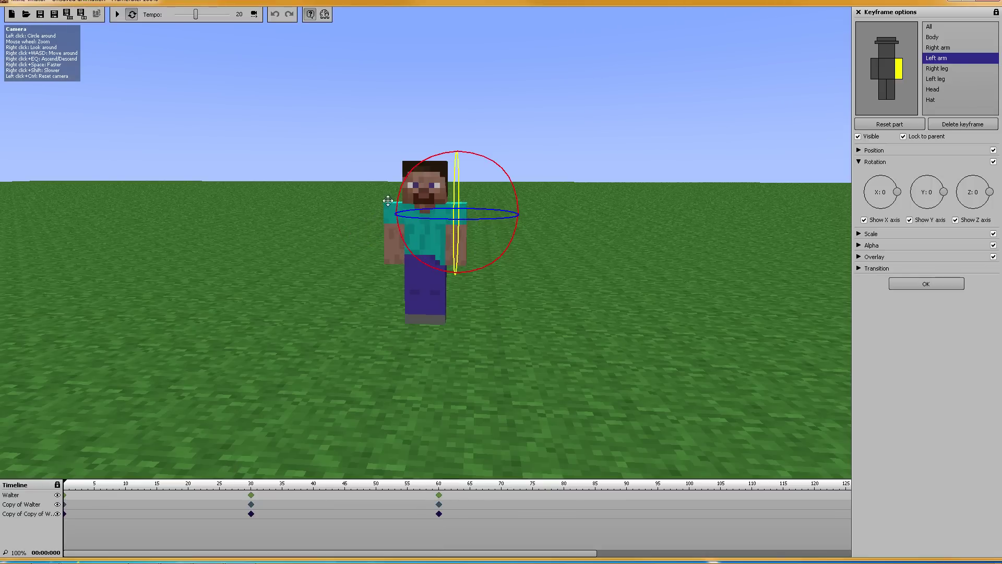
left_click(931, 28)
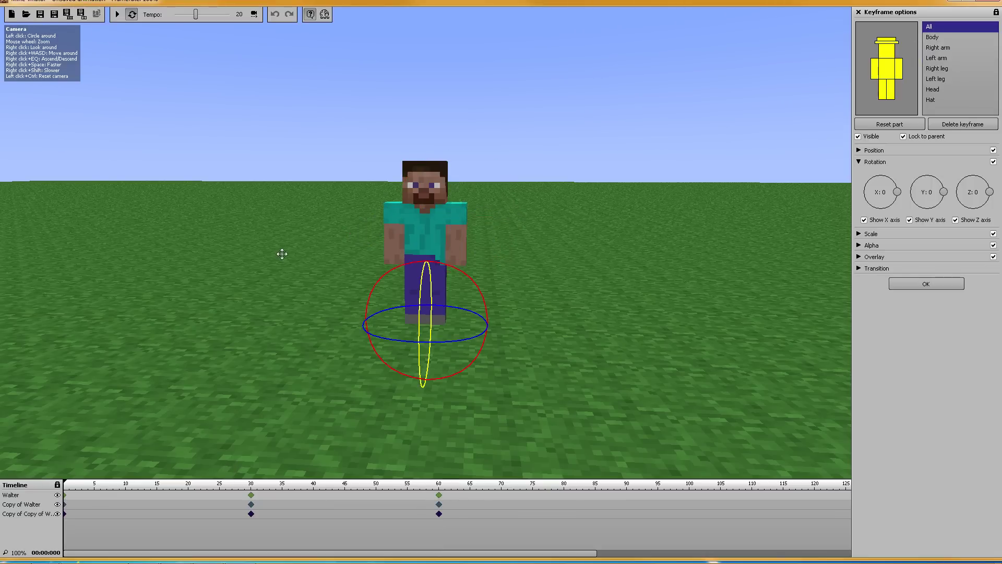
left_click(861, 149)
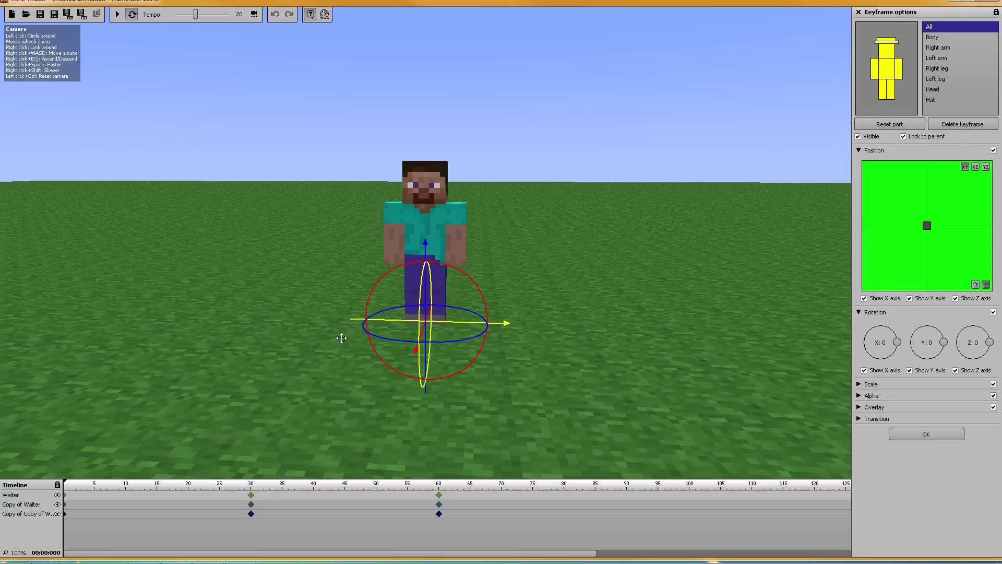
left_click_drag(354, 324, 255, 319)
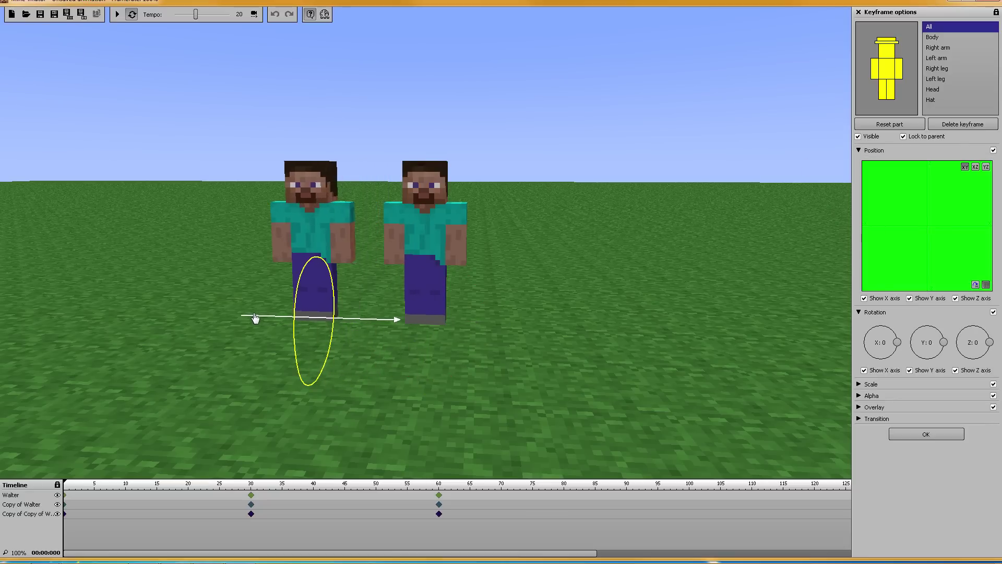
left_click(118, 16)
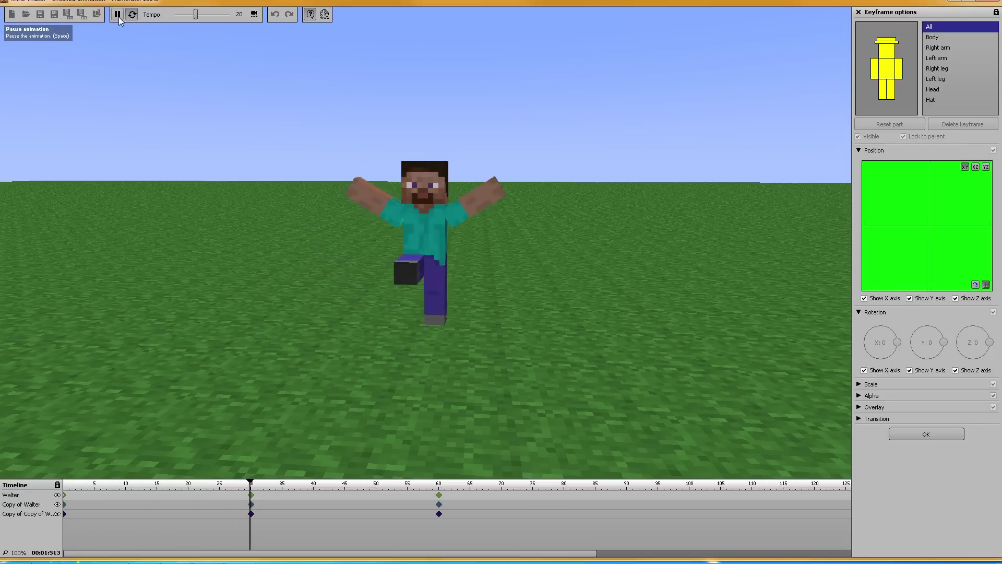
left_click(118, 16)
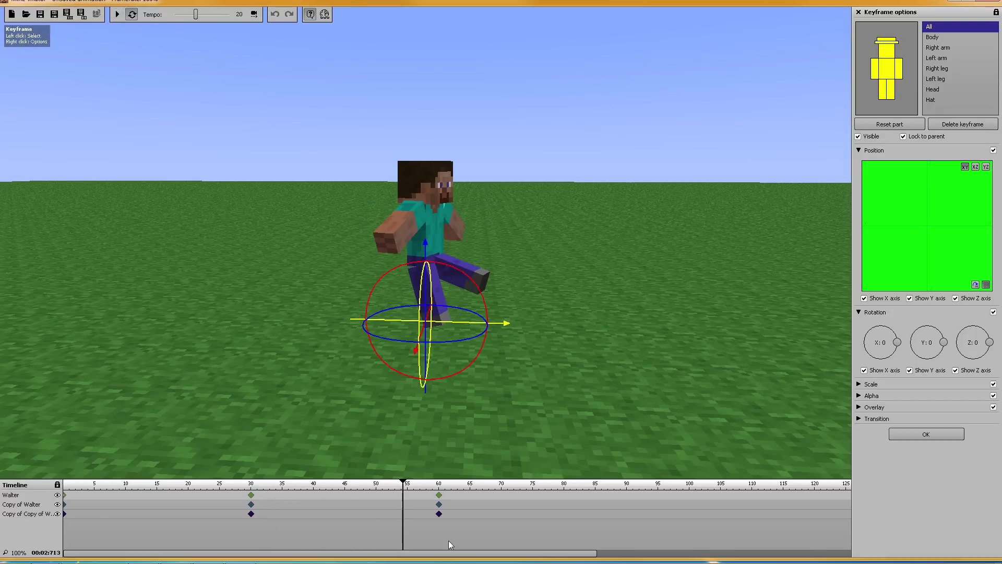
left_click(440, 497)
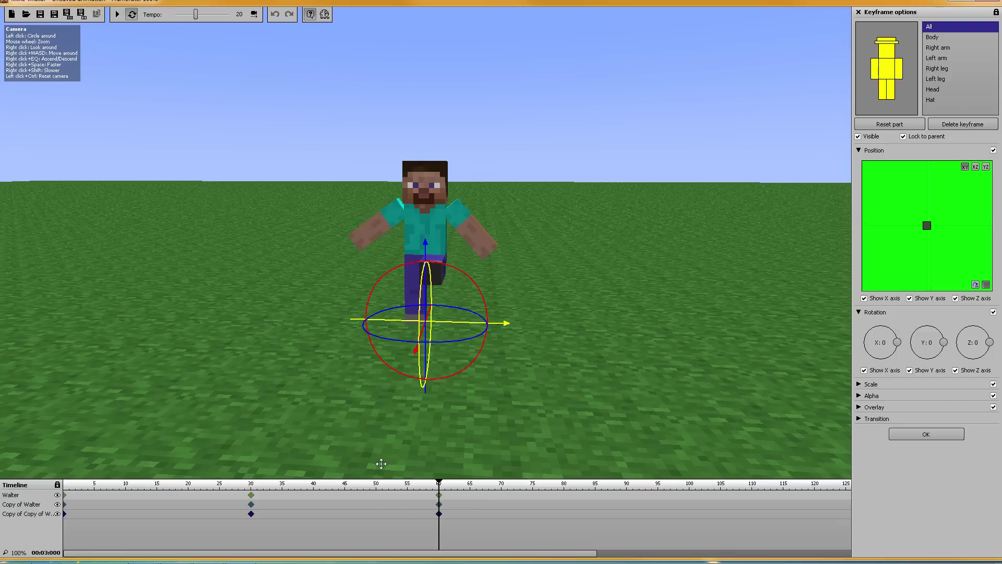
Turn off Position storage for Walter's frame-30 and frame-60 keyframes.
left_click(251, 496)
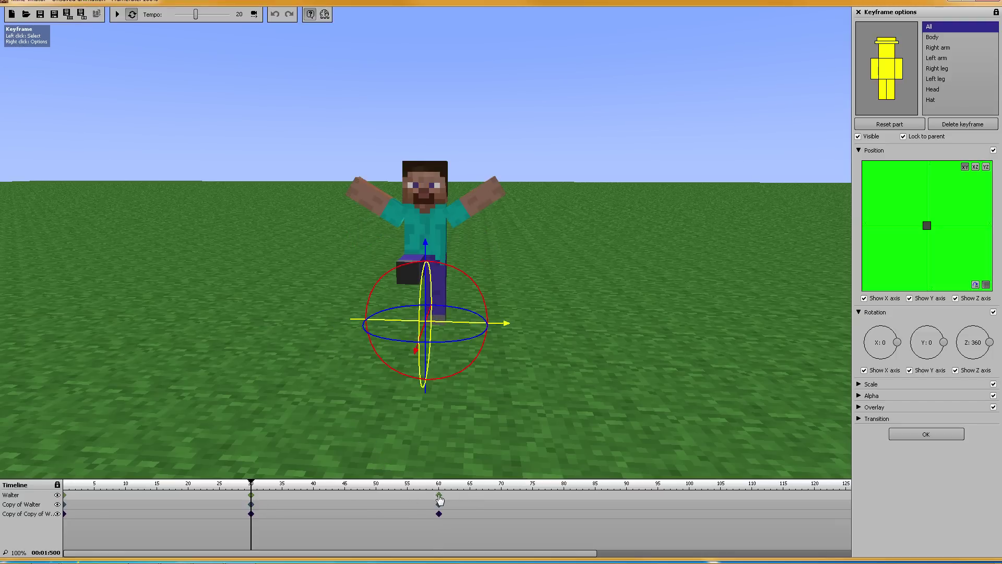
left_click(440, 497)
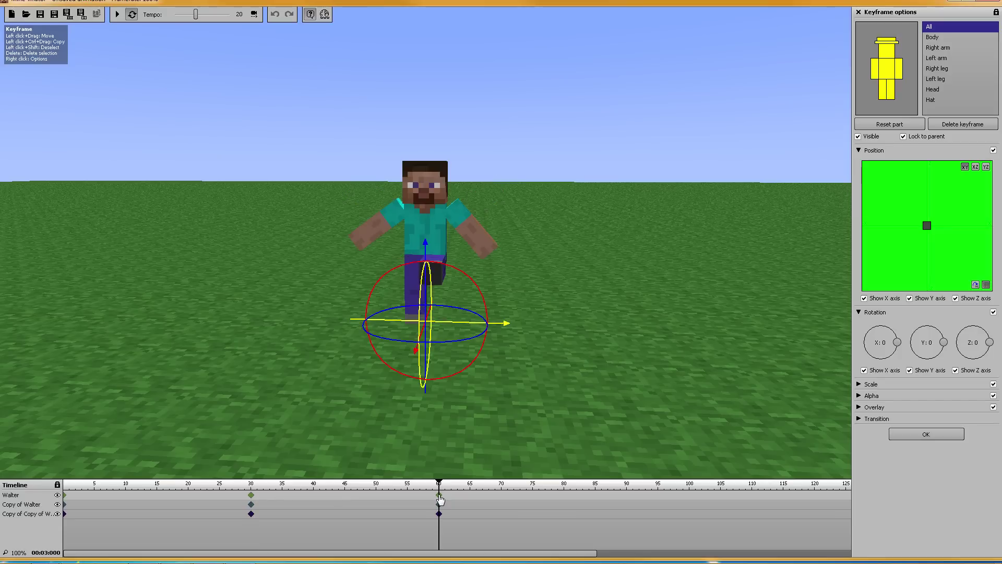
left_click(251, 497)
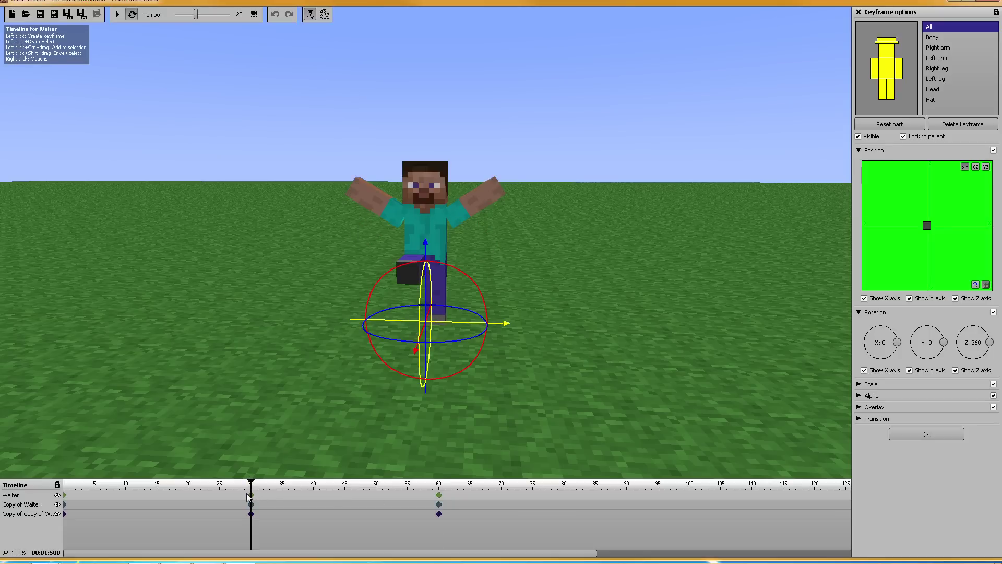
left_click(439, 503, "shift")
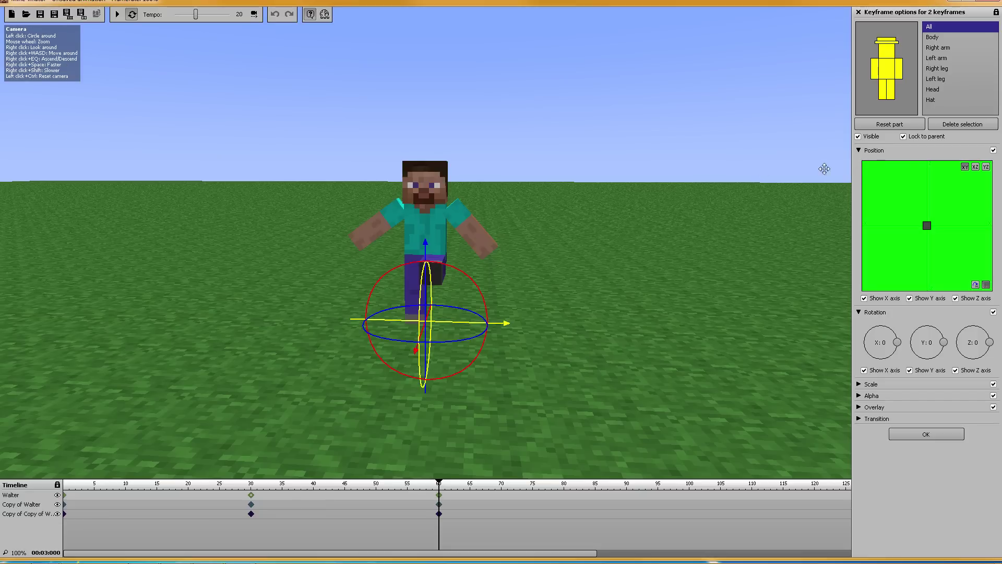
left_click(994, 151)
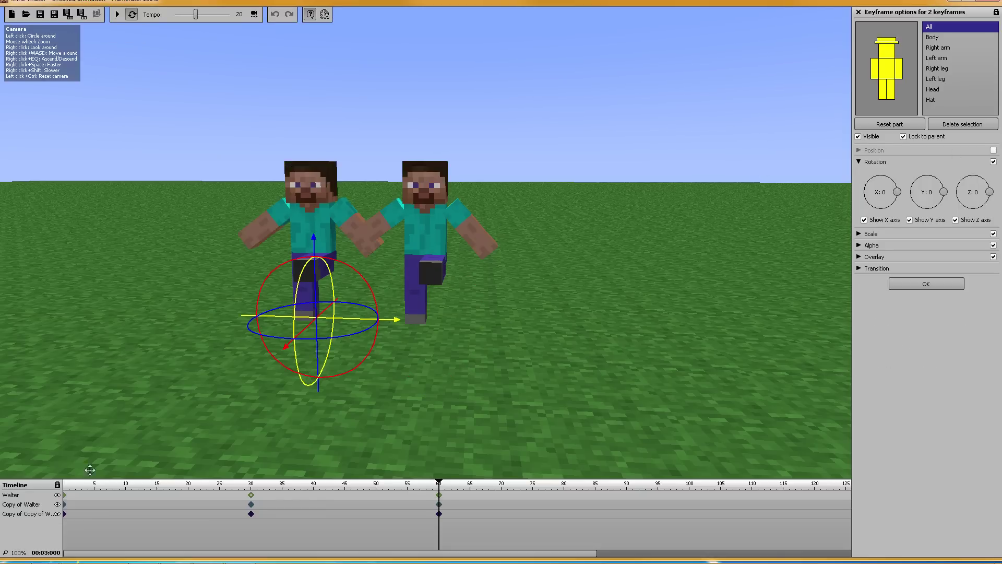
Play from frame 0 to preview, then reselect the frame-30 and frame-60 keyframes.
left_click(65, 504)
left_click(117, 15)
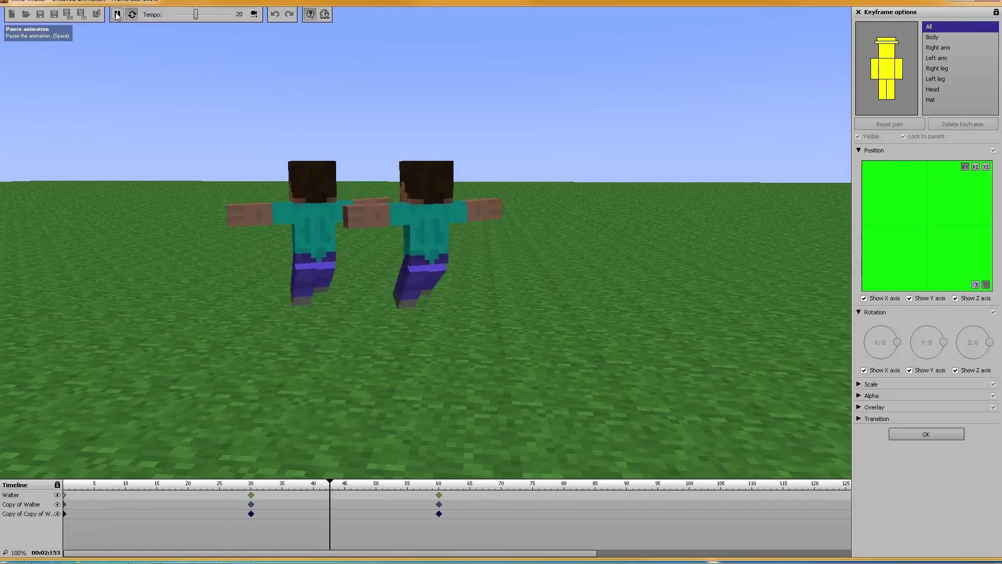
left_click(117, 15)
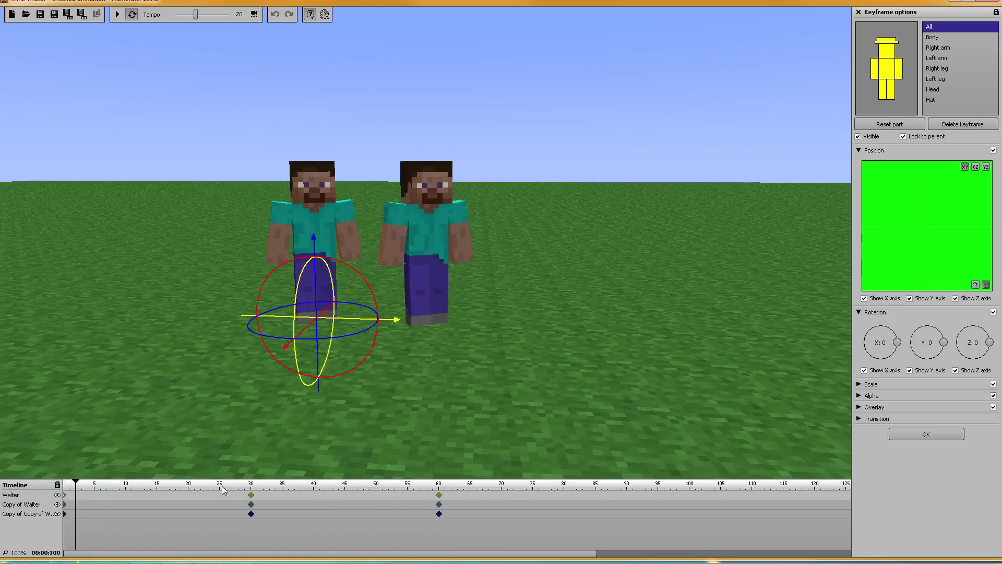
left_click(251, 496)
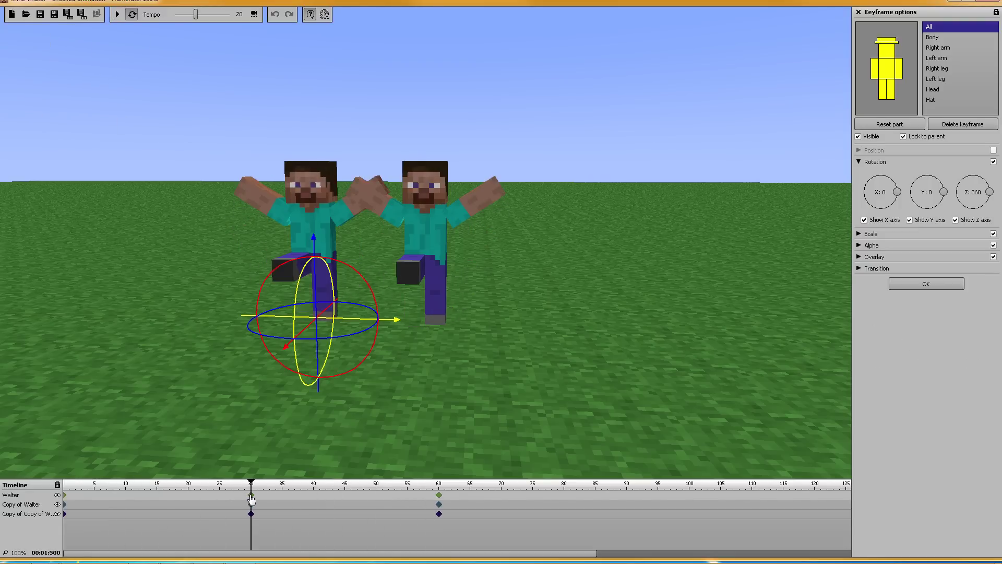
left_click(439, 495, "shift")
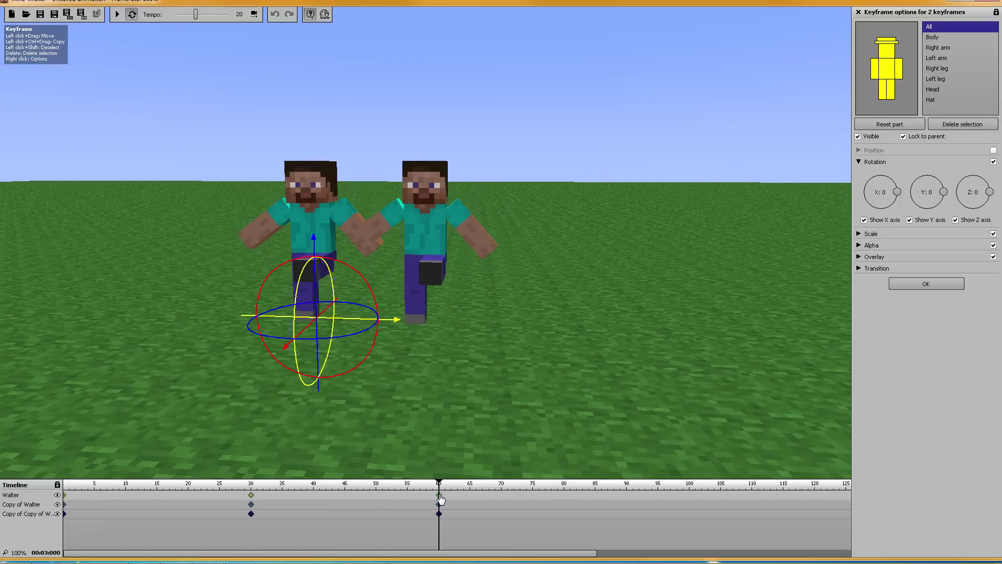
Re-enable Position on Walter's frame-60 keyframe and slide him right along X.
left_click(65, 496)
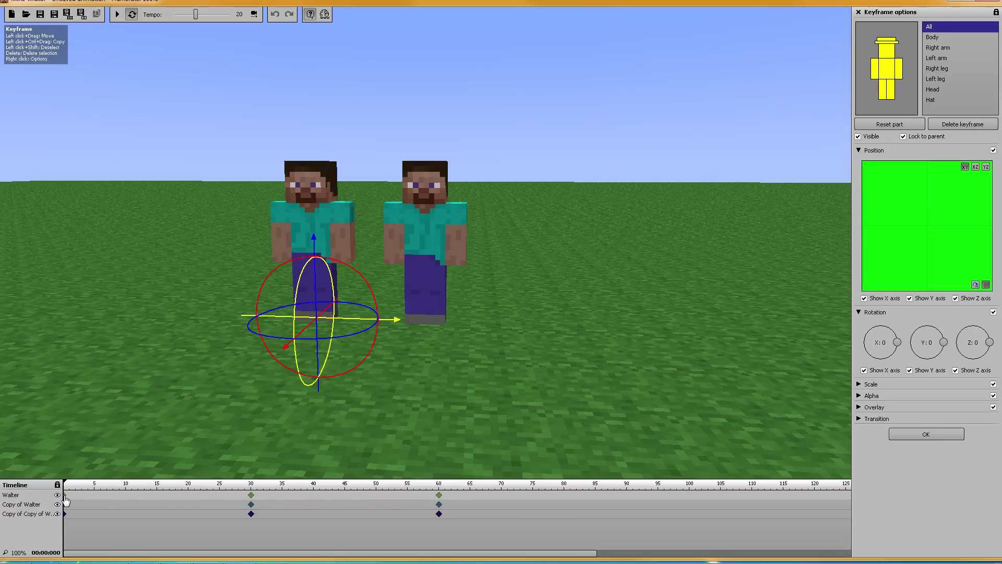
left_click(439, 495)
left_click(993, 150)
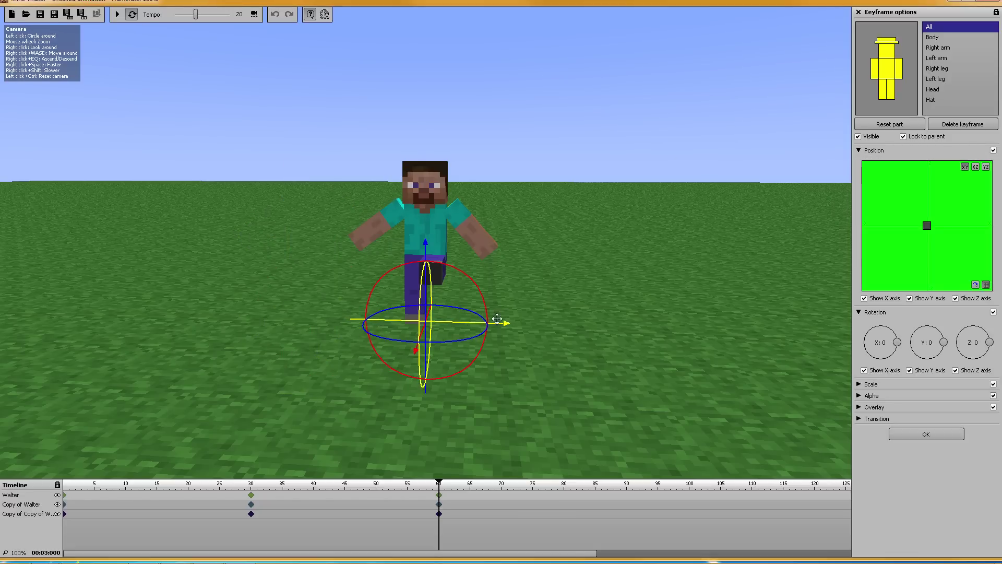
left_click_drag(497, 329, 665, 331)
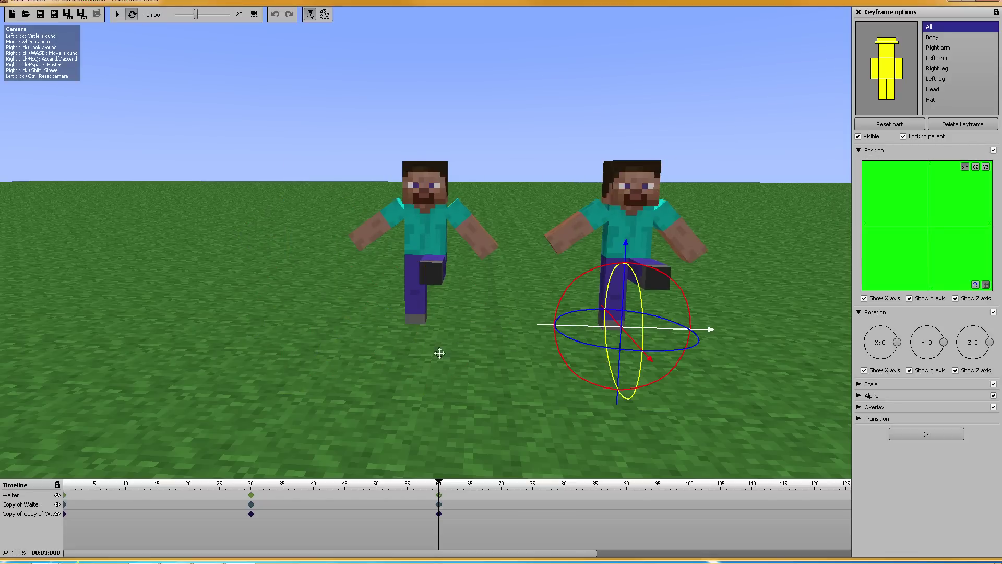
Play from frame 0 and review Walter's frame-30 and frame-60 poses.
left_click(251, 496)
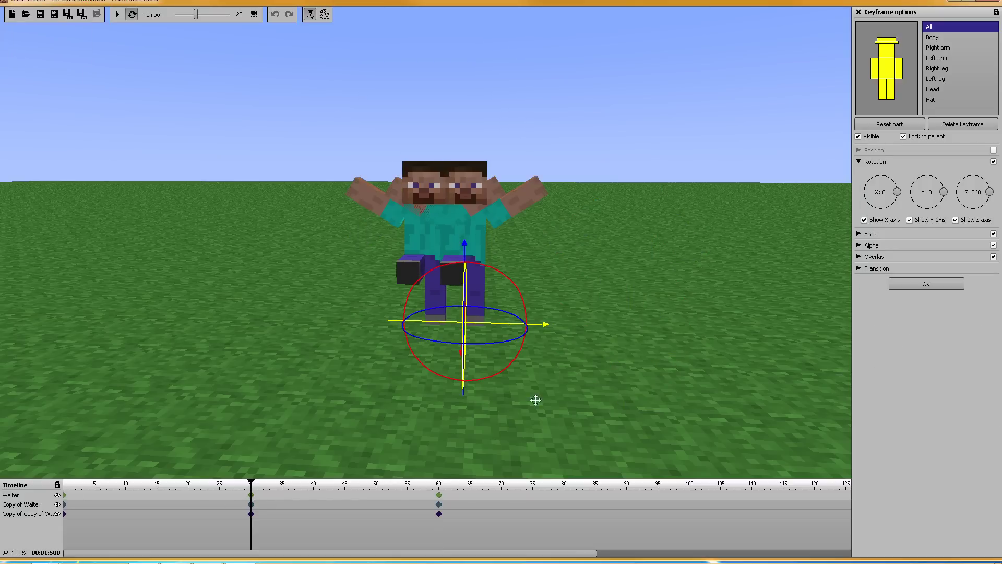
left_click(64, 504)
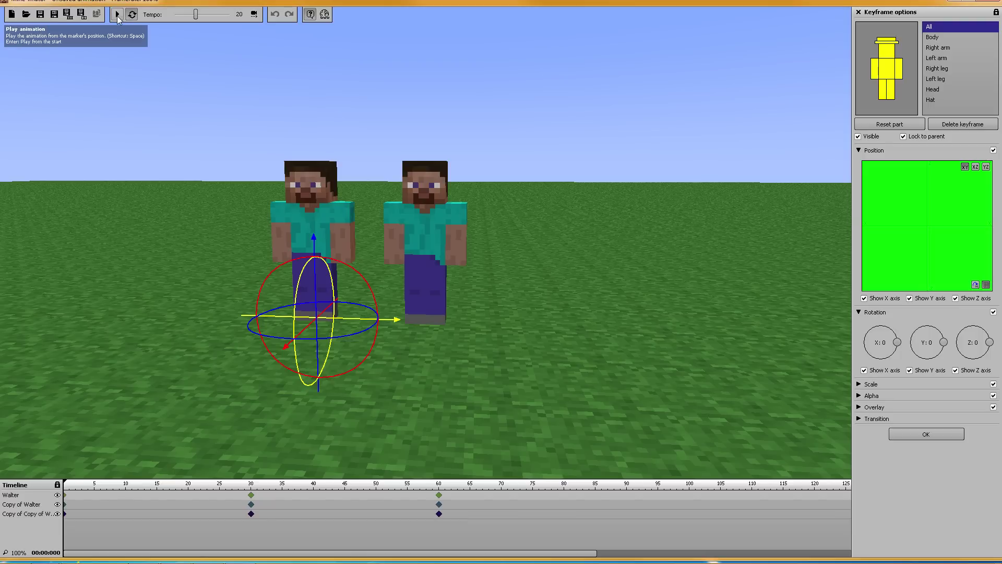
left_click(117, 15)
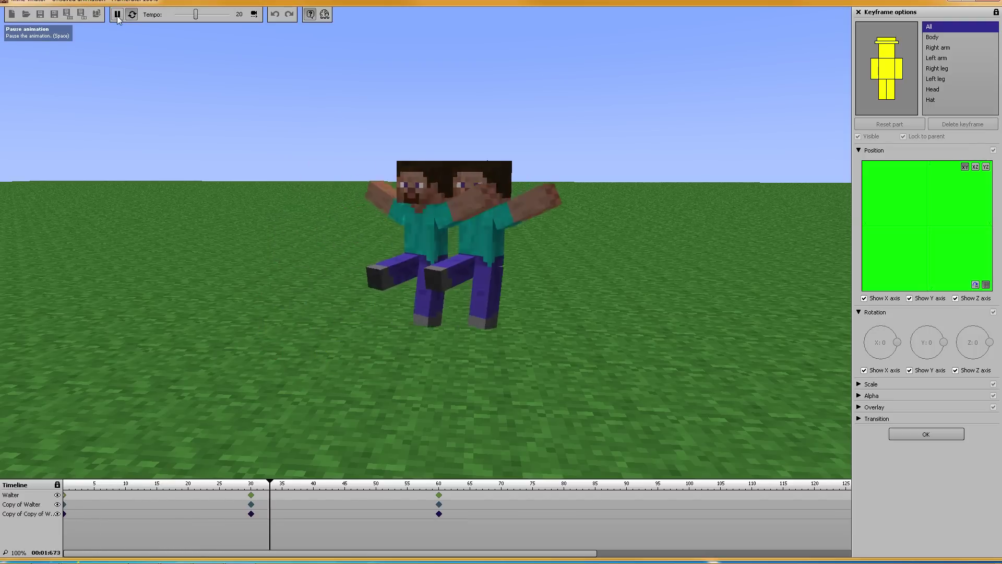
left_click(117, 15)
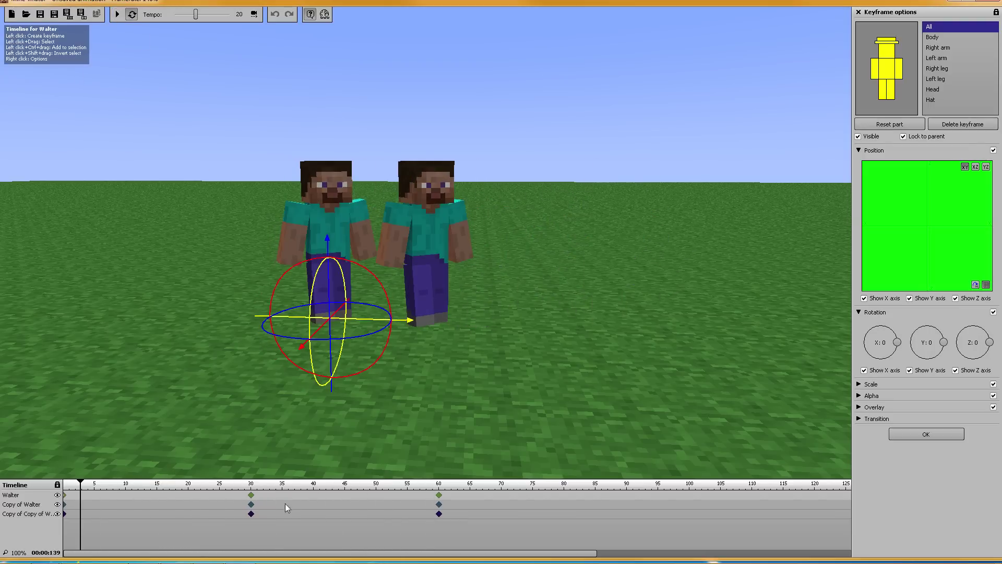
left_click(250, 496)
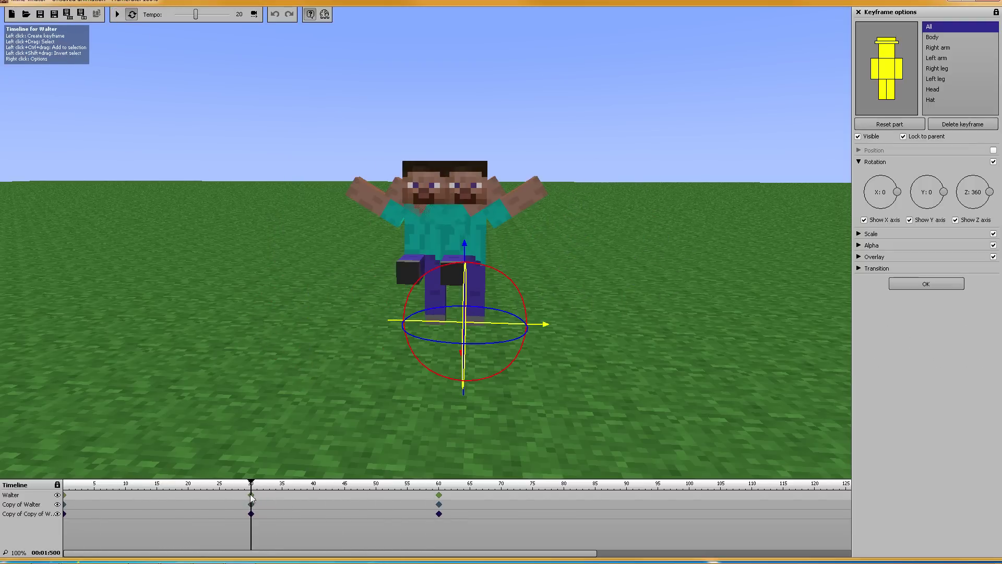
left_click(439, 496)
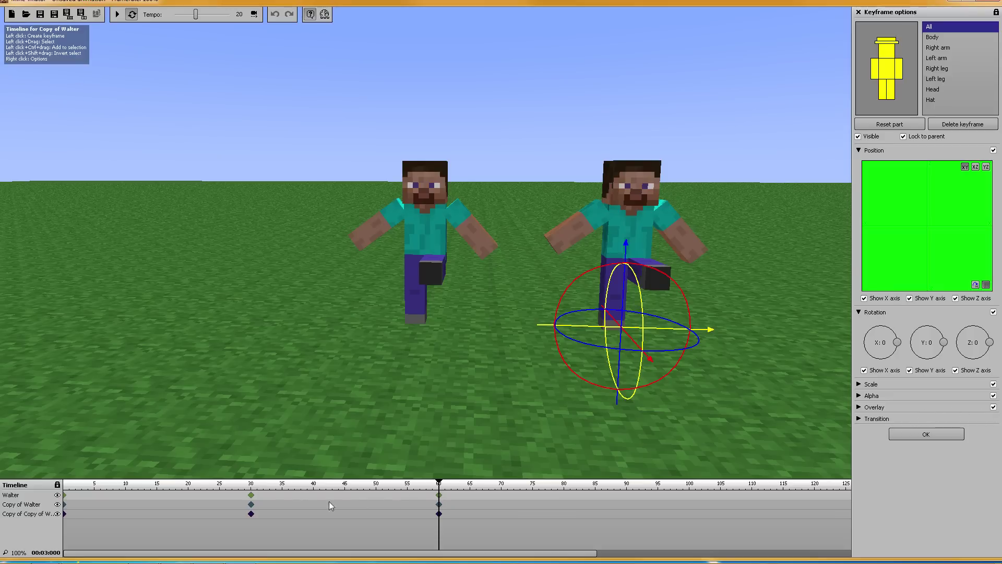
Stop the copies' frame-30 and frame-60 keyframes from storing position.
left_click(251, 500)
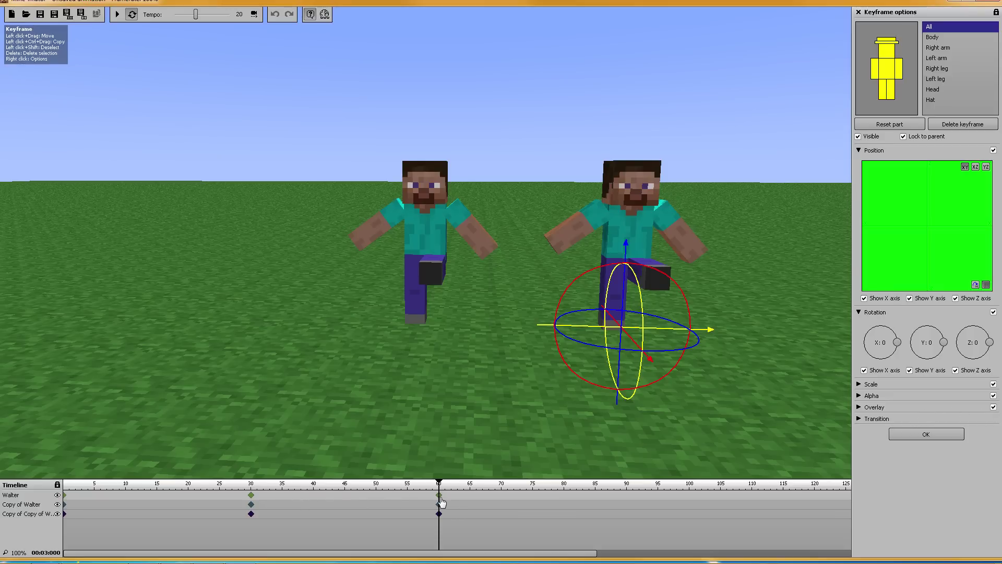
left_click(993, 150)
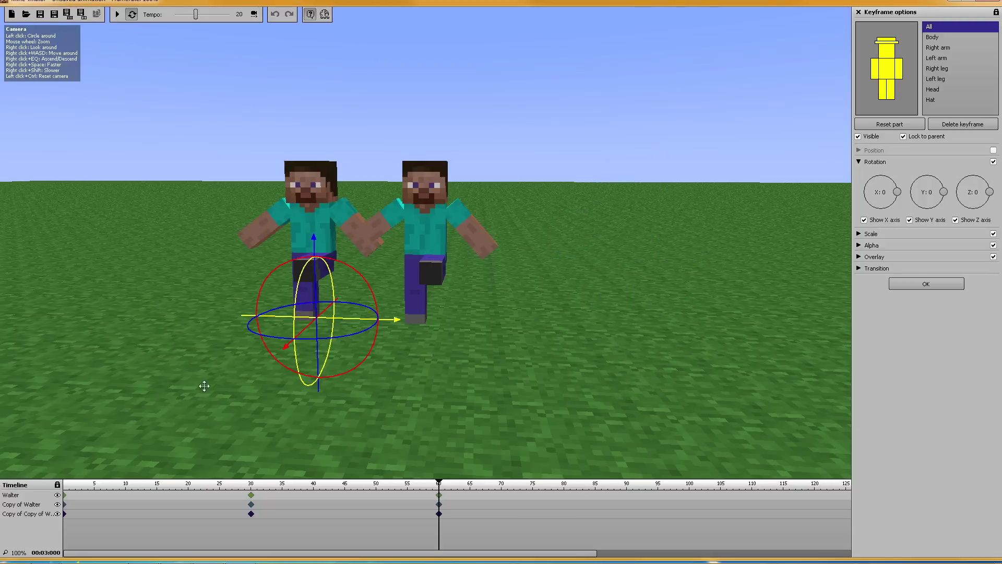
left_click(64, 514)
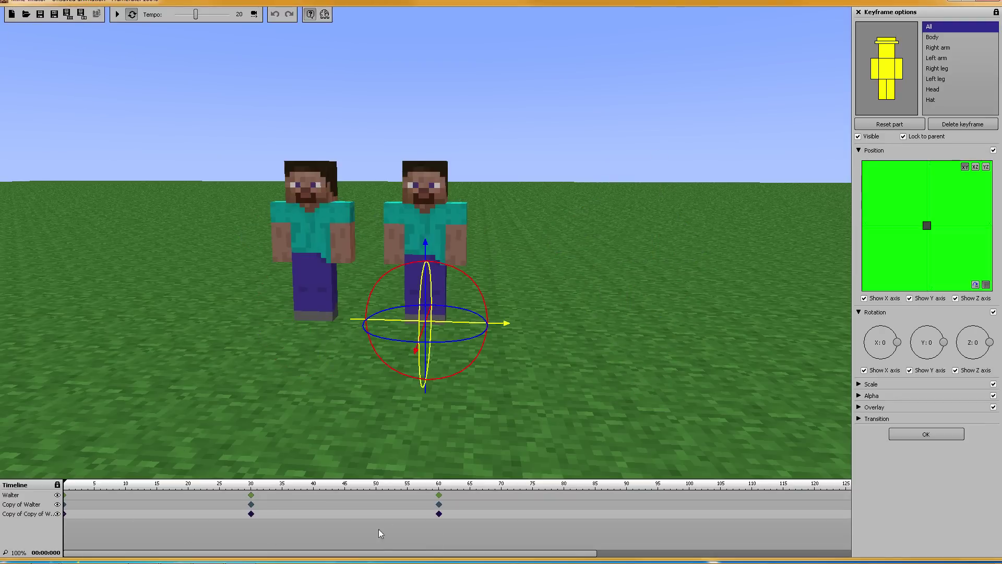
left_click_drag(462, 513, 301, 516)
left_click_drag(237, 516, 237, 516)
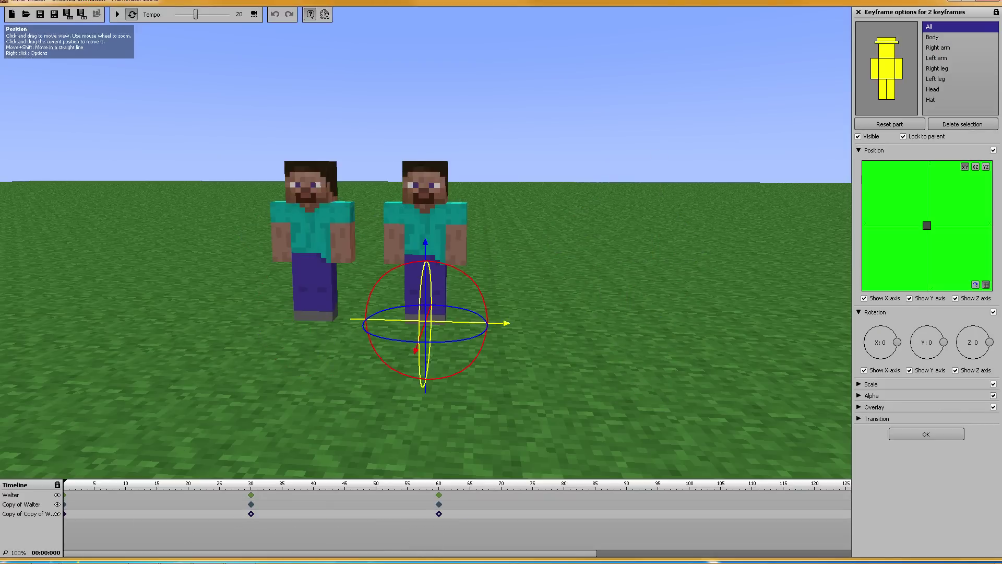
left_click(993, 149)
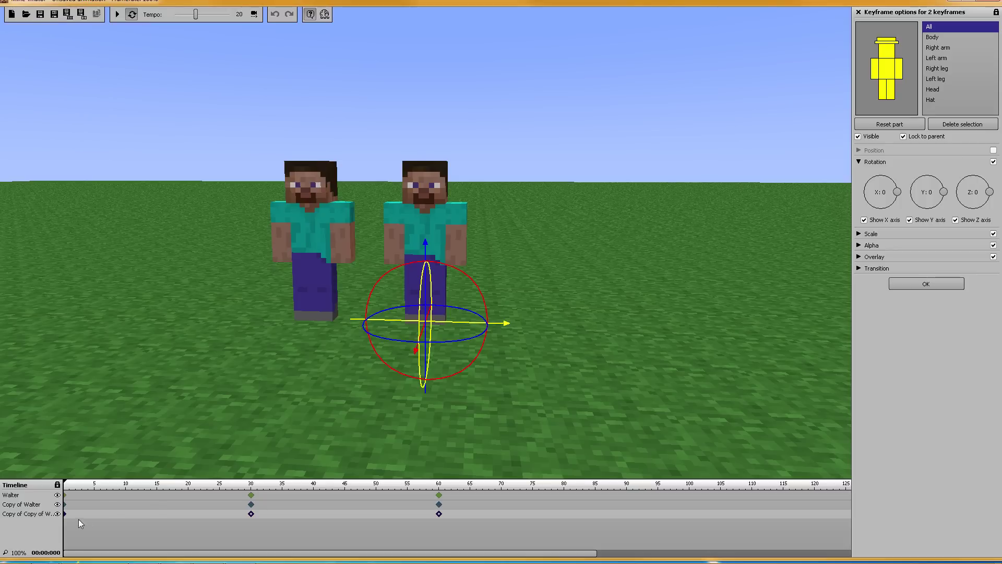
Shift the second copy right at frame 0 as a third dancer and preview playback.
left_click(64, 514)
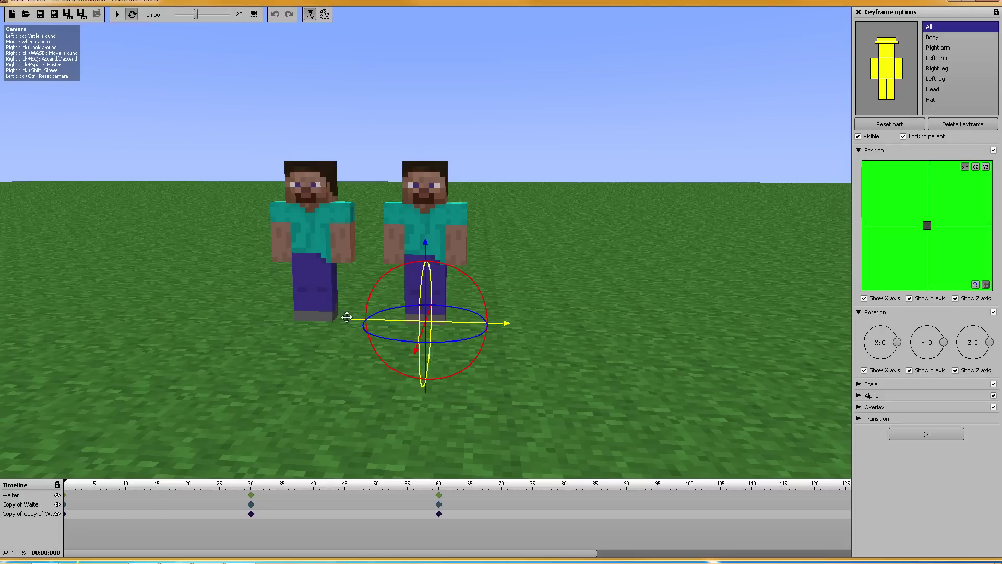
left_click_drag(350, 319, 456, 317)
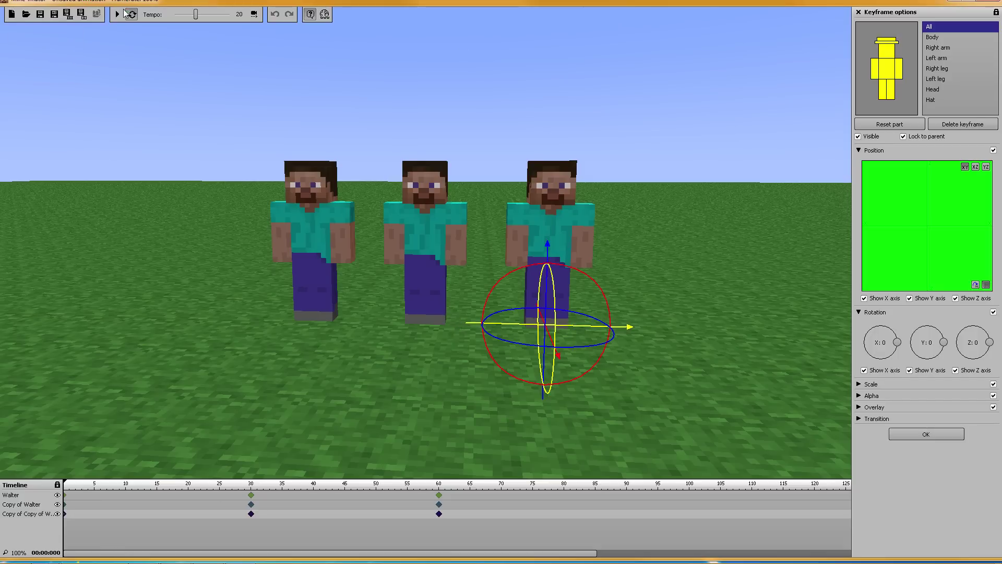
left_click(117, 14)
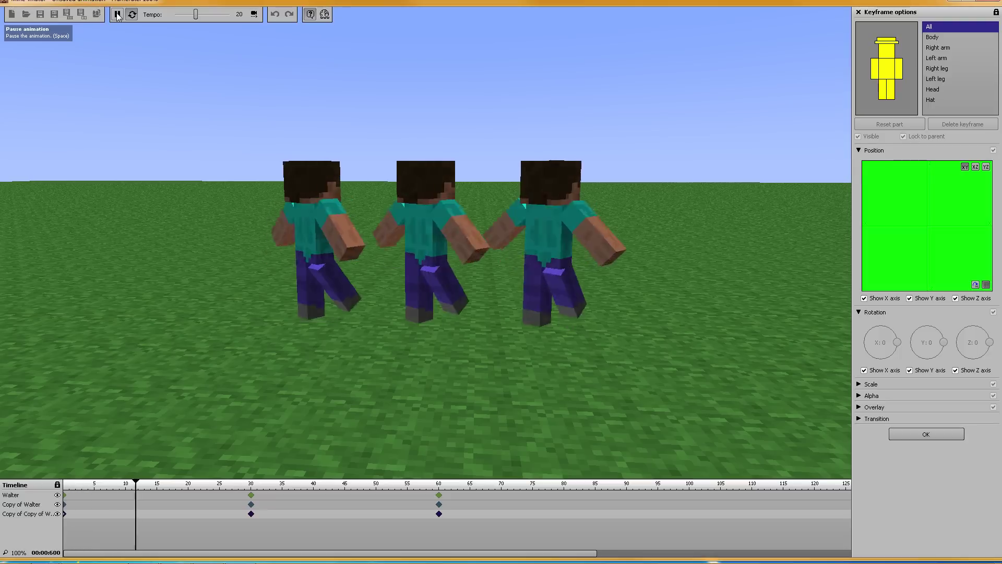
left_click(118, 14)
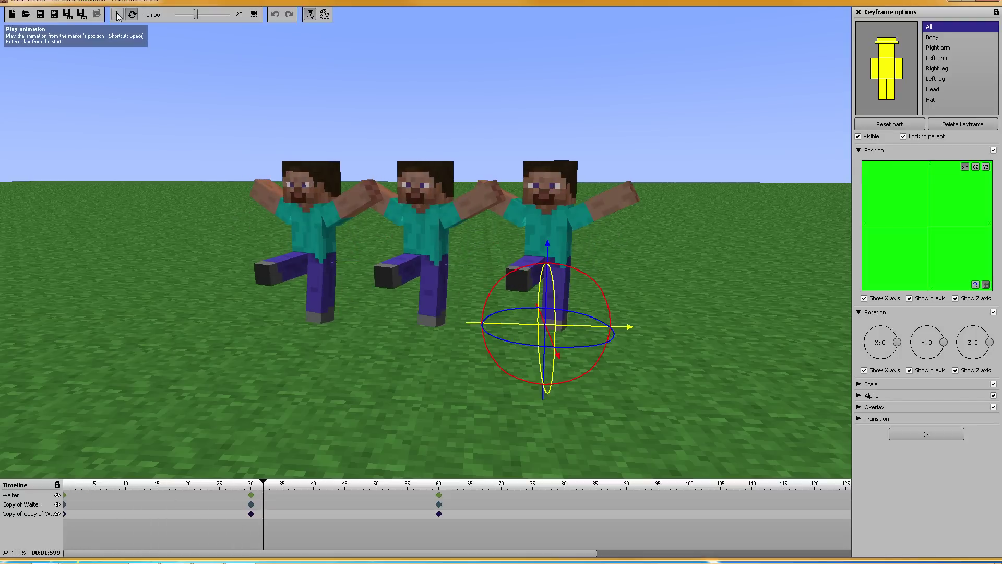
left_click_drag(262, 484, 66, 476)
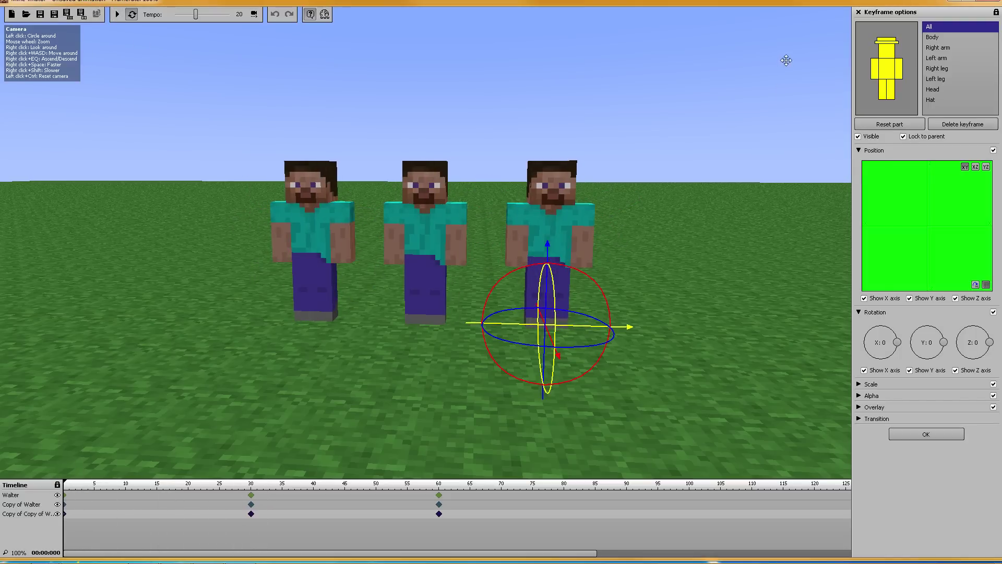
left_click(936, 434)
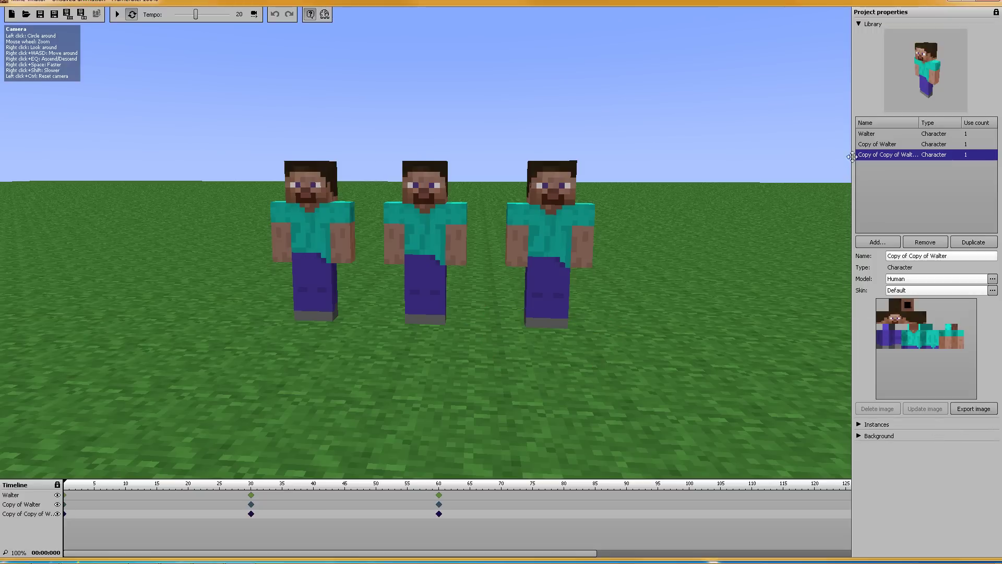
left_click(866, 135)
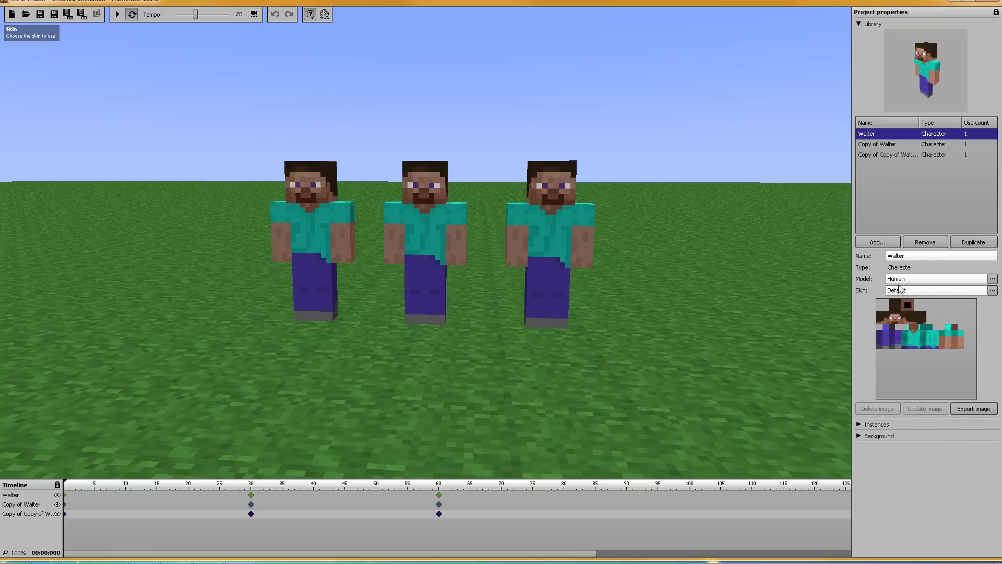
left_click(899, 281)
left_click(915, 315)
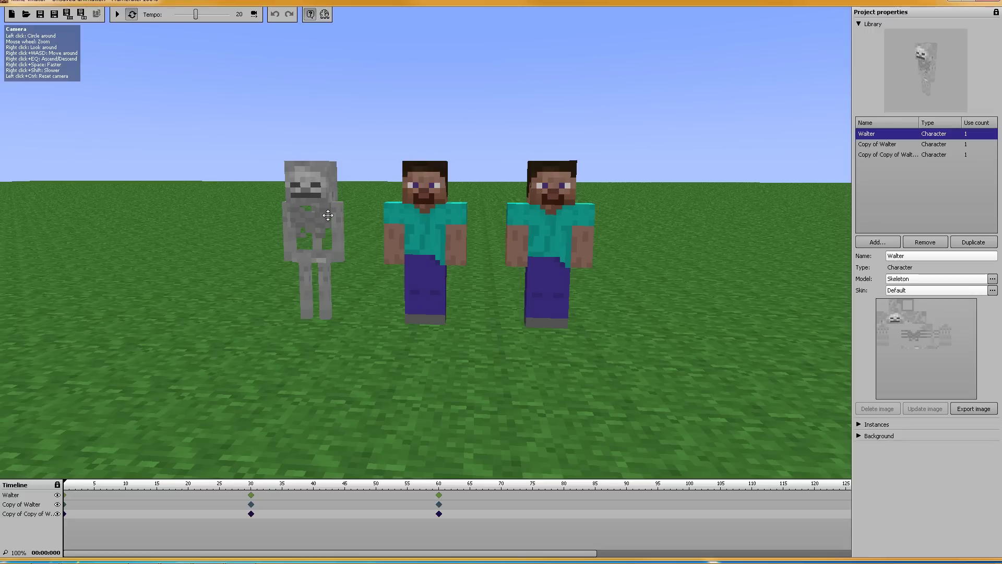
left_click(877, 145)
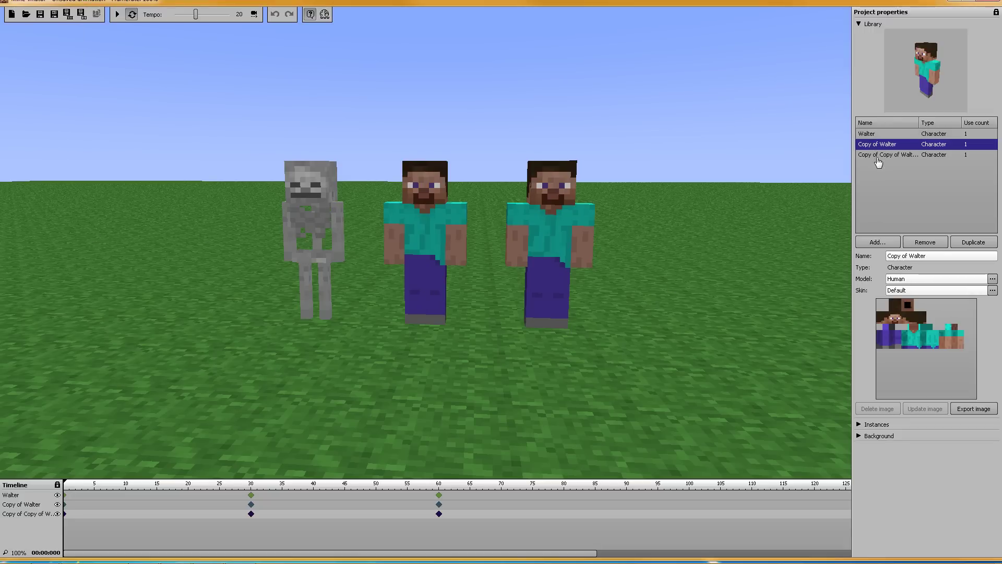
left_click(879, 156)
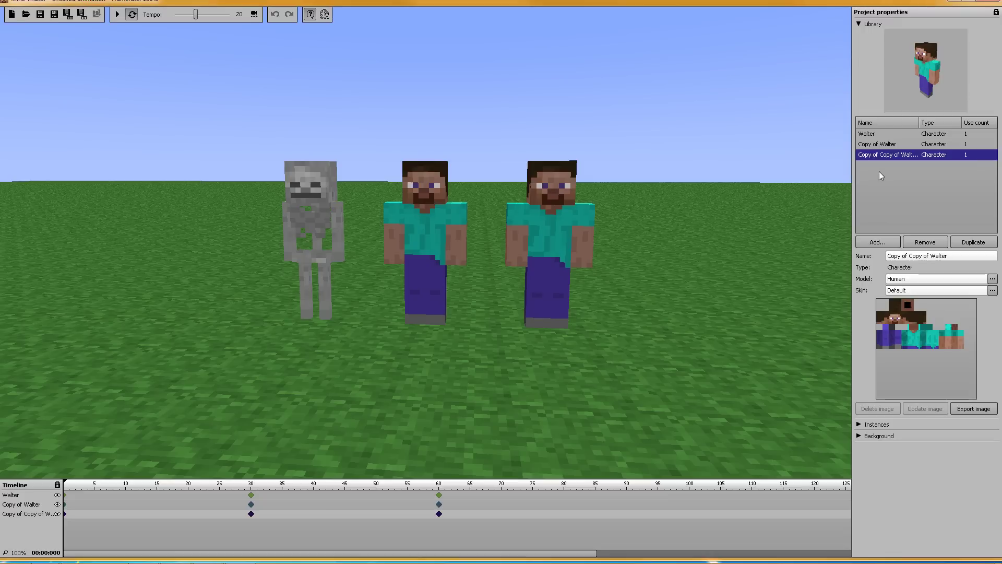
left_click(867, 135)
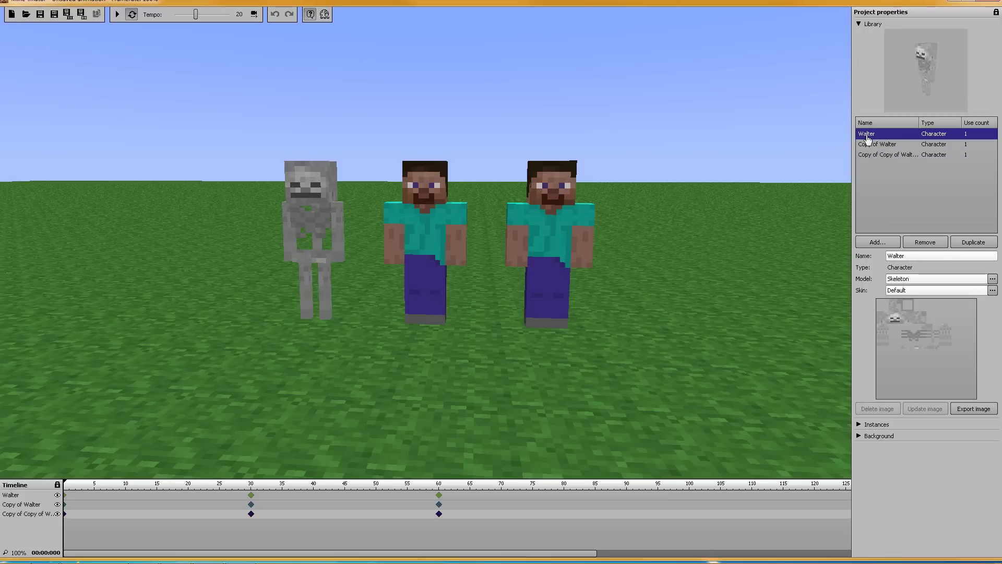
left_click(859, 24)
Select Walter in the Instances list and duplicate it, creating Walter #1 and Walter #2.
left_click(859, 36)
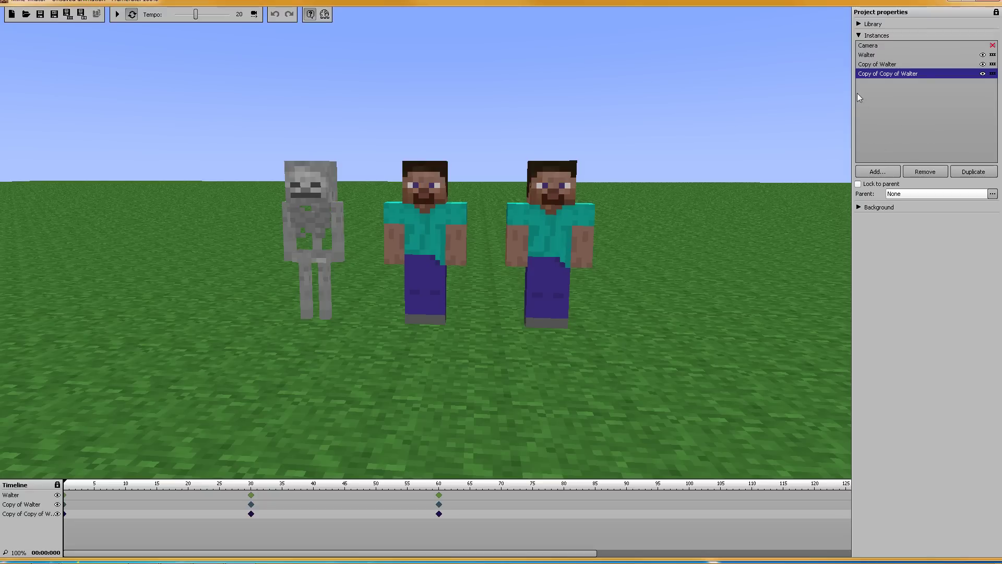
left_click(871, 56)
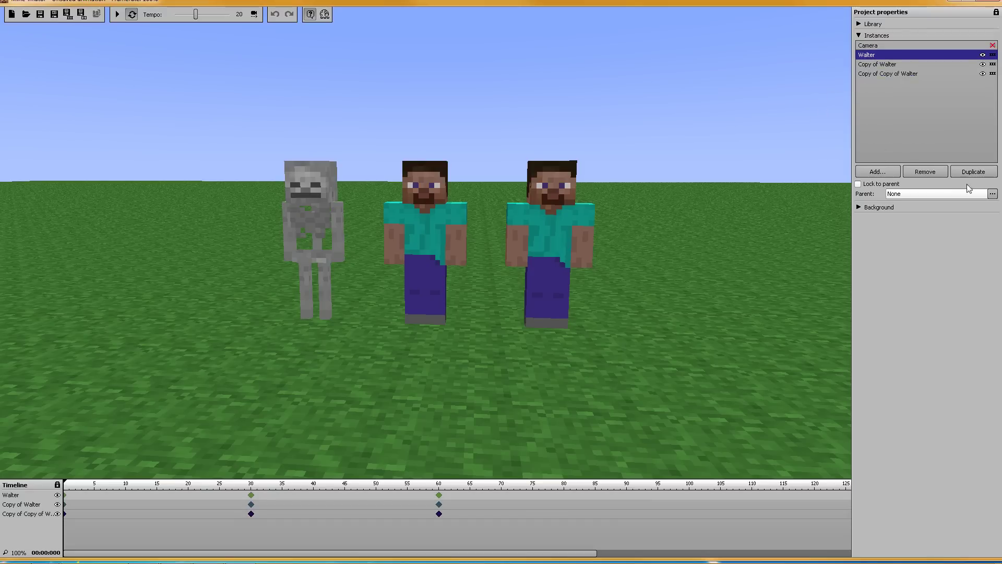
left_click(966, 174)
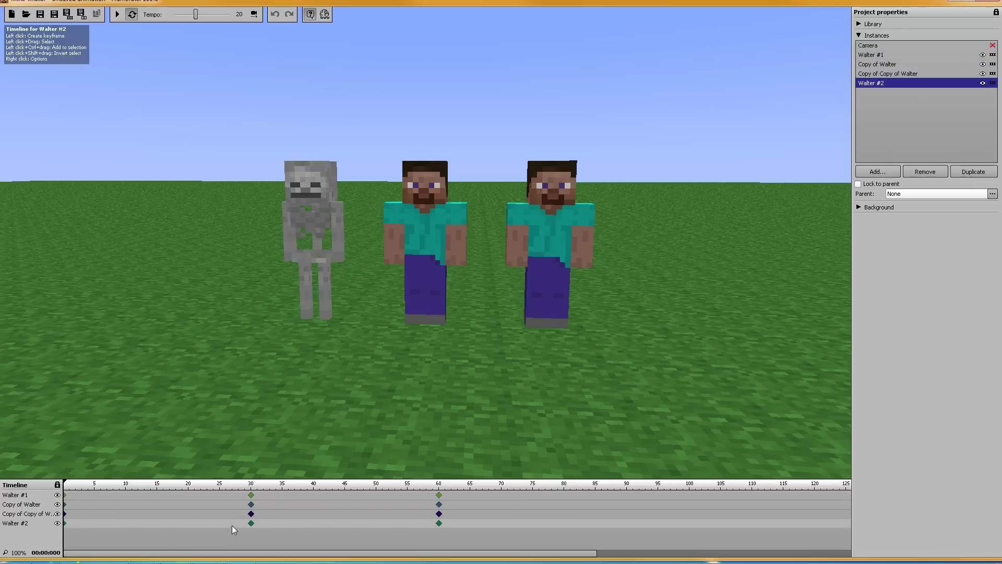
Shift Walter #2 left of the first skeleton at frame 0 and preview the animation.
left_click(251, 527)
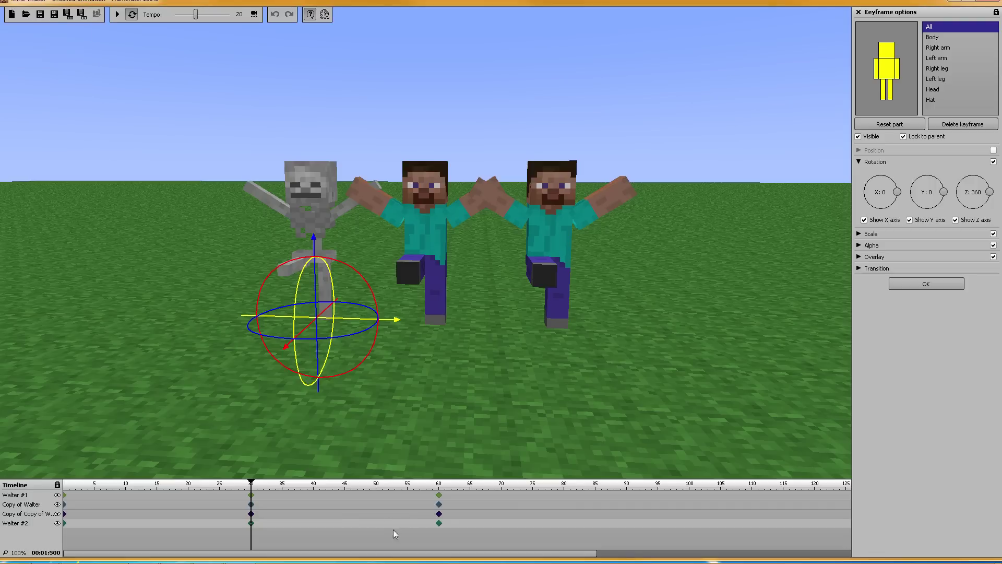
left_click(439, 525)
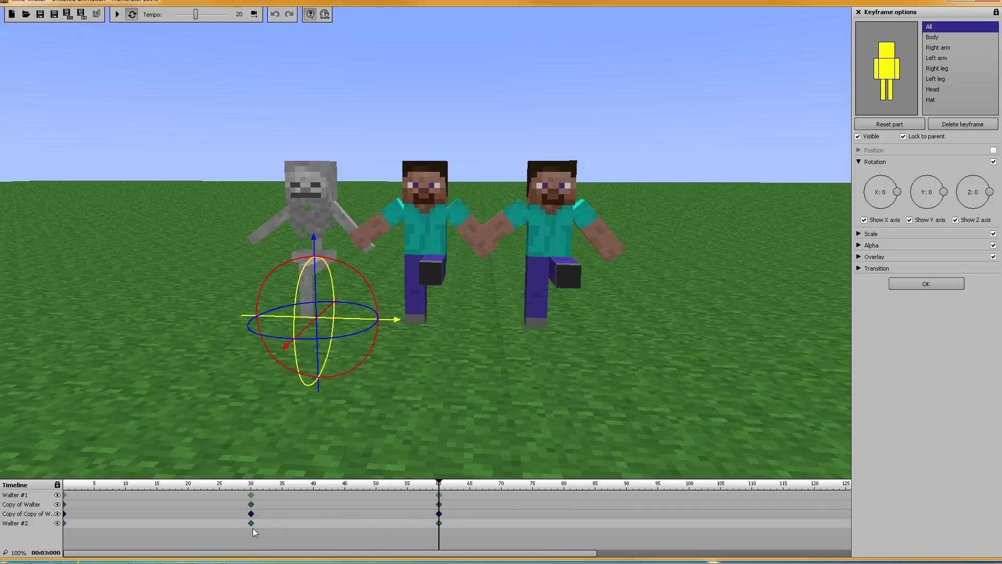
left_click(64, 523)
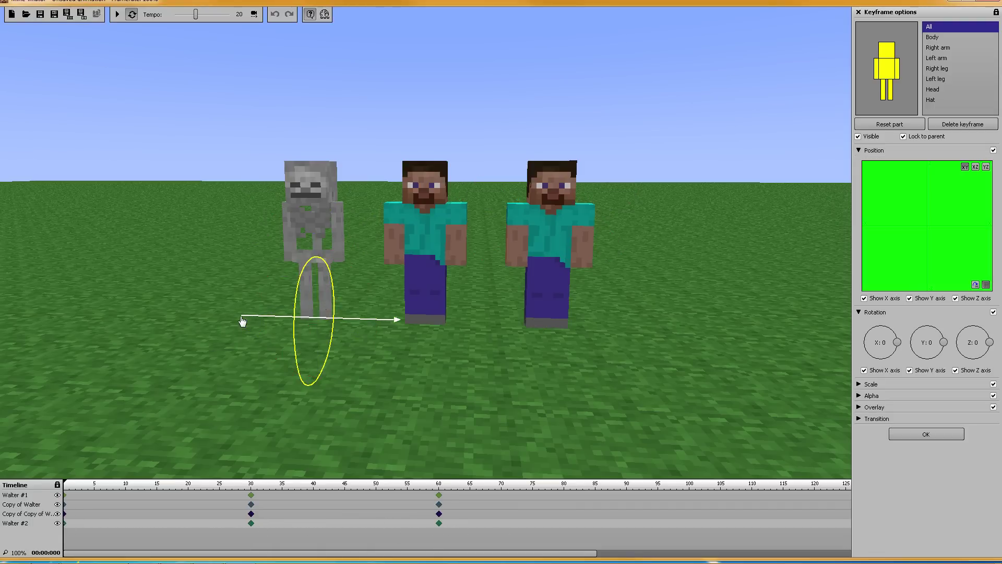
left_click_drag(242, 320, 151, 318)
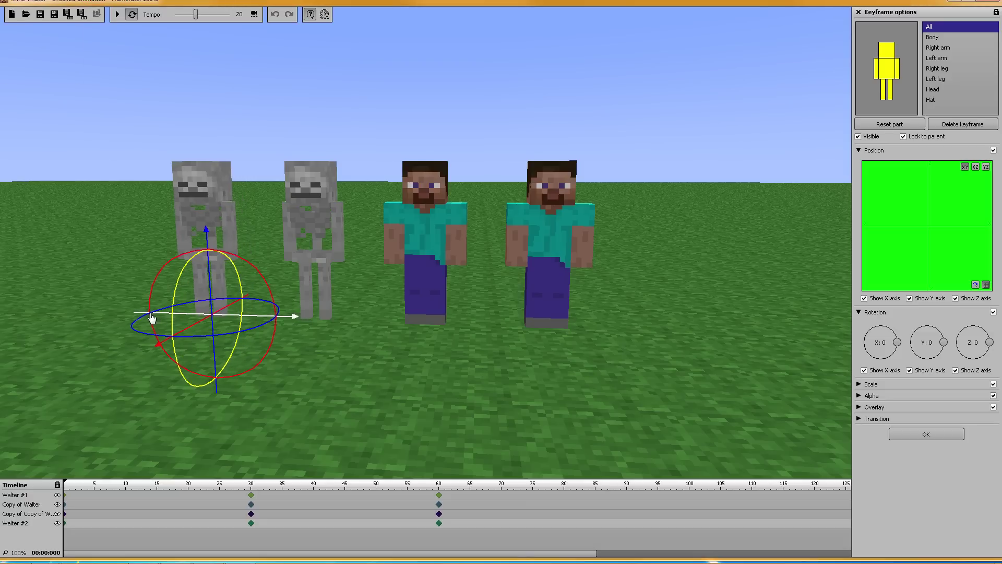
left_click(118, 14)
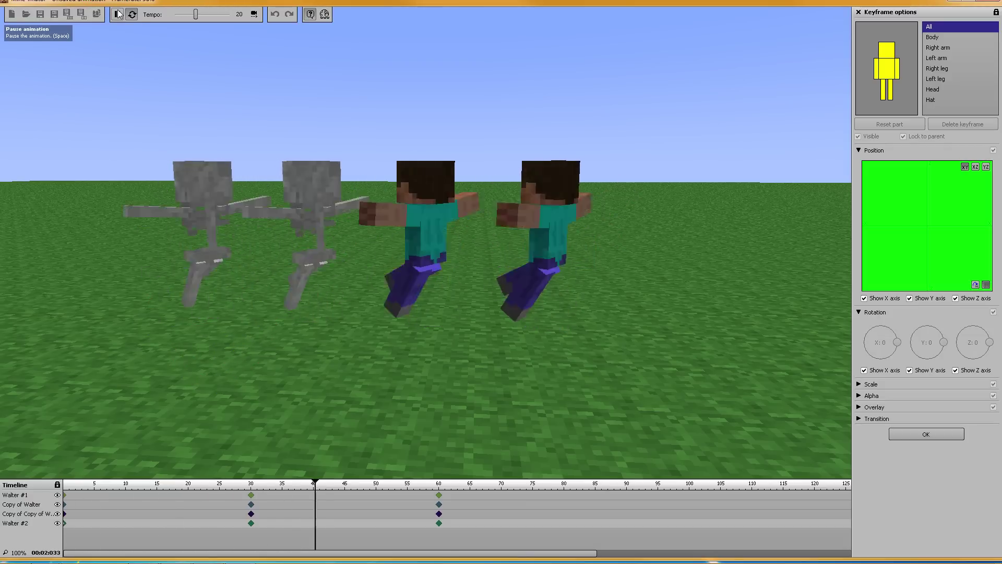
left_click(118, 14)
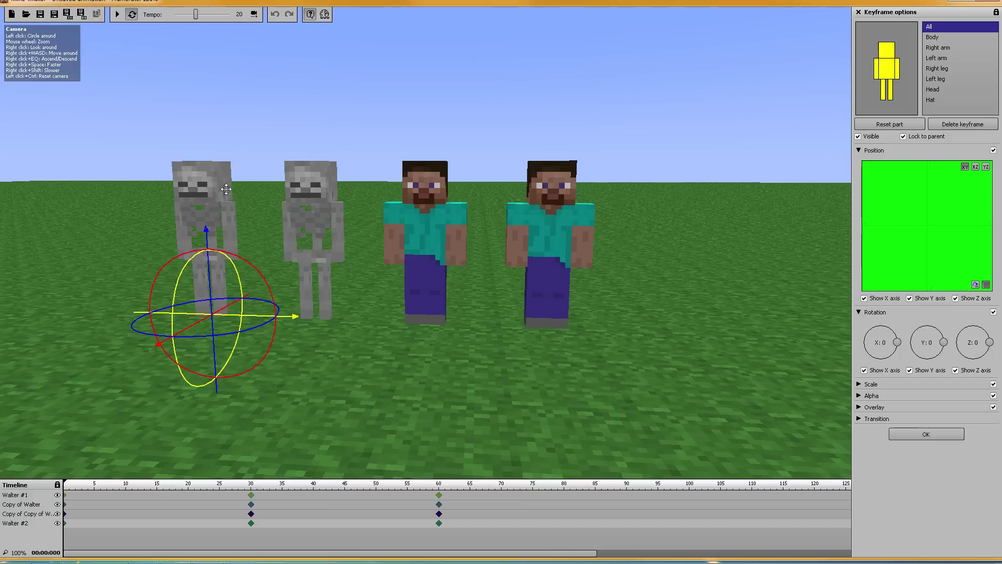
Change the Walter library character's model to Zombie pigman.
left_click(894, 435)
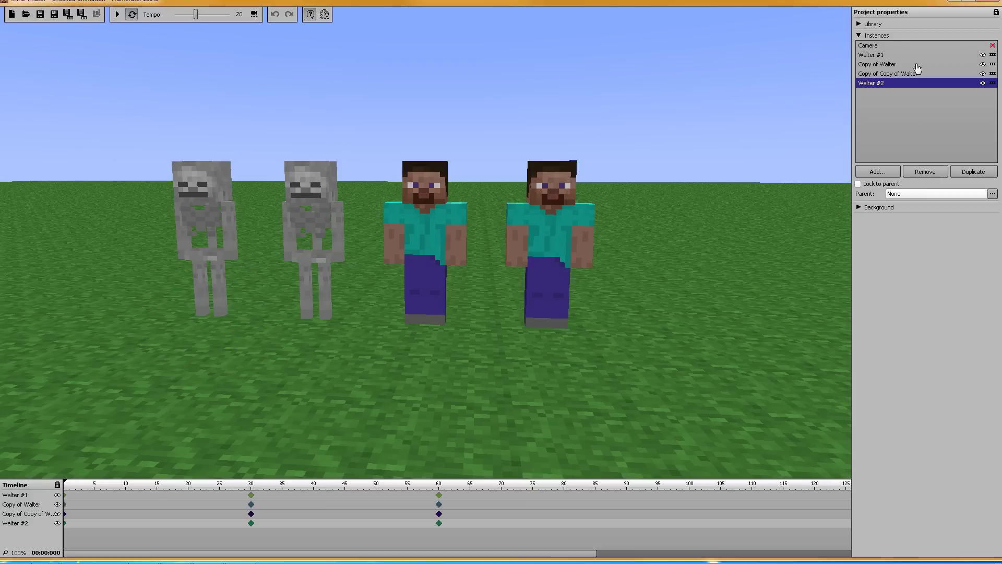
left_click(859, 35)
left_click(859, 24)
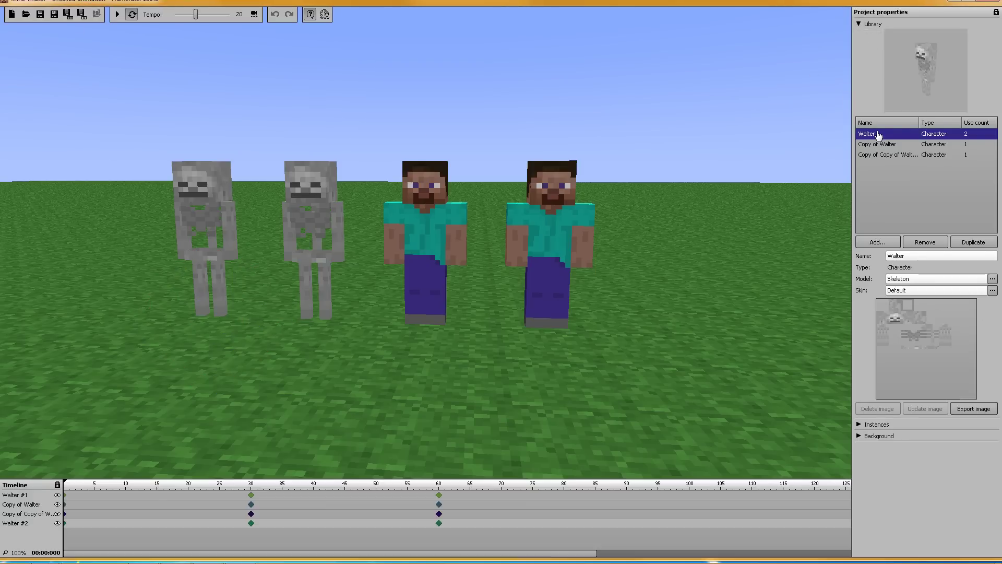
left_click(928, 281)
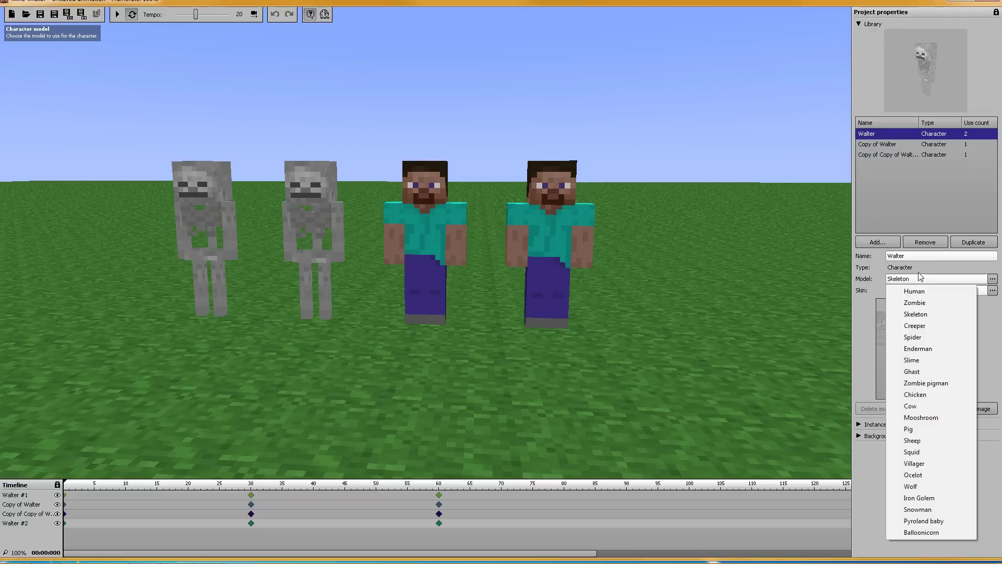
left_click(941, 383)
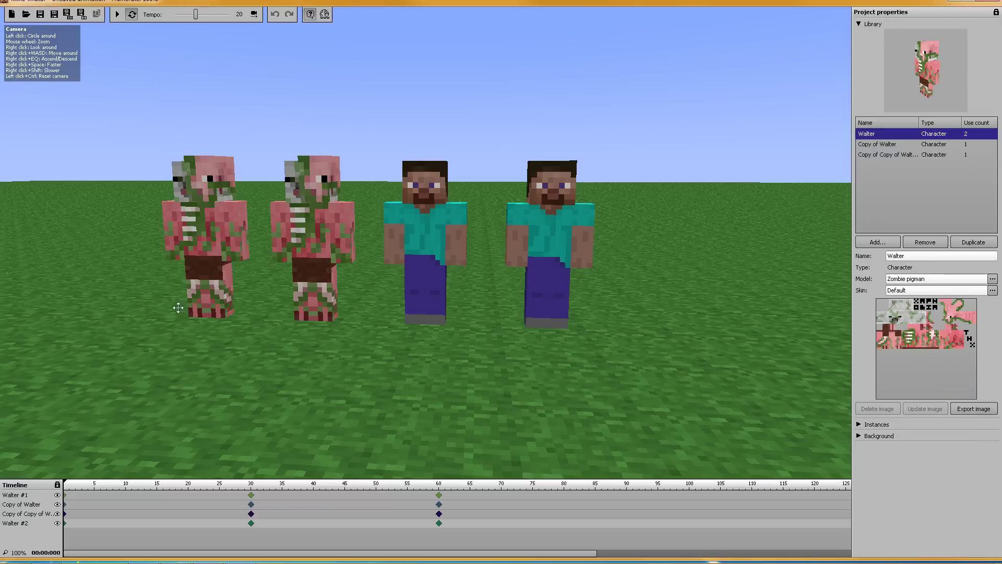
left_click(859, 24)
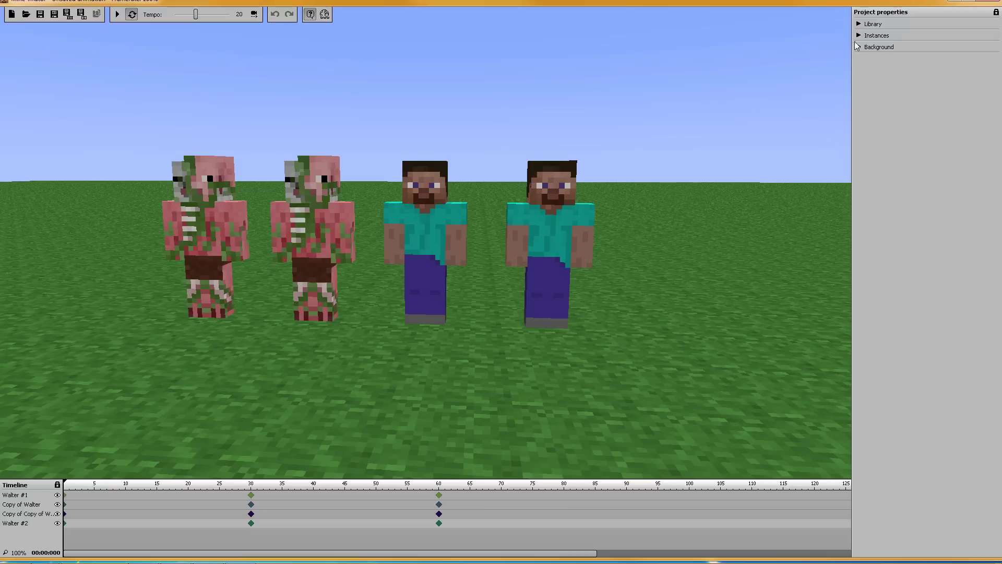
Tilt the camera down on the pasture, switch Walter's model to Enderman, and play.
left_click(859, 35)
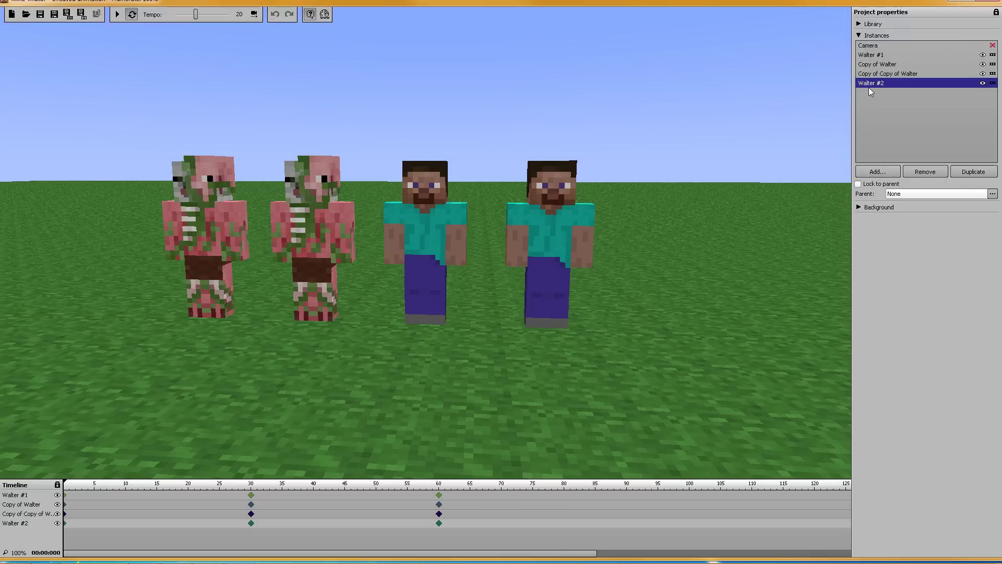
left_click(859, 36)
left_click(859, 25)
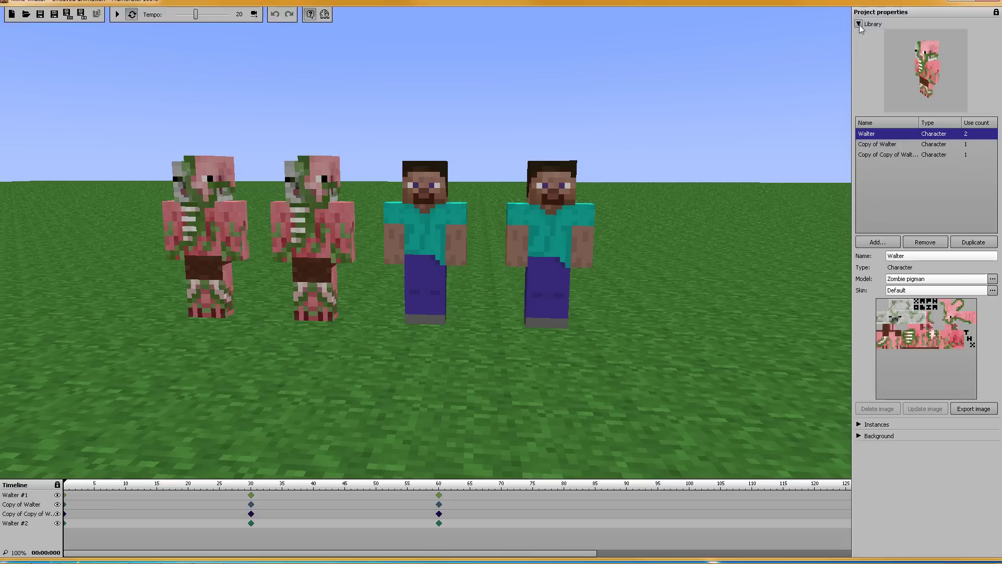
left_click_drag(528, 89, 529, 112)
scroll(529, 112, "down", 4)
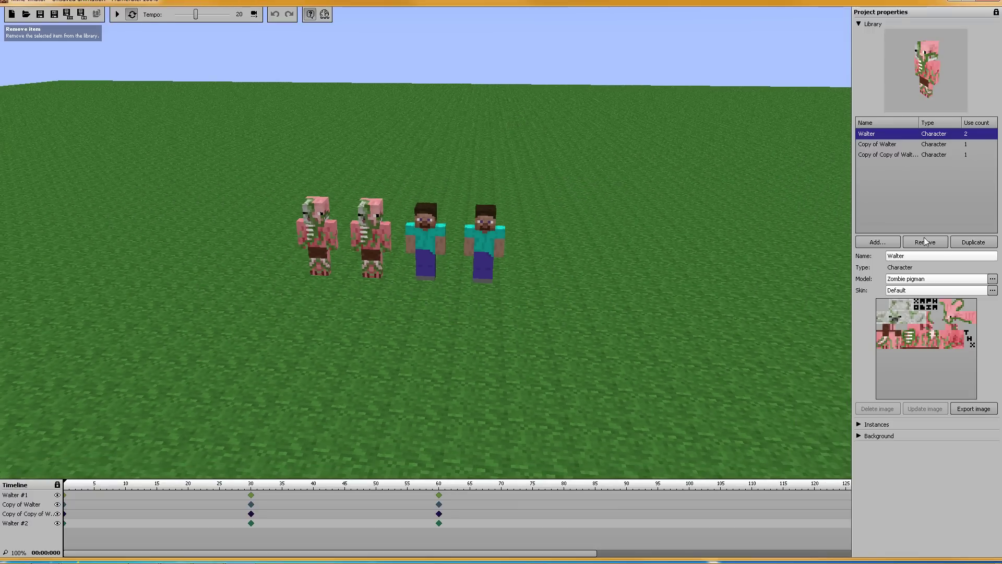
left_click(909, 279)
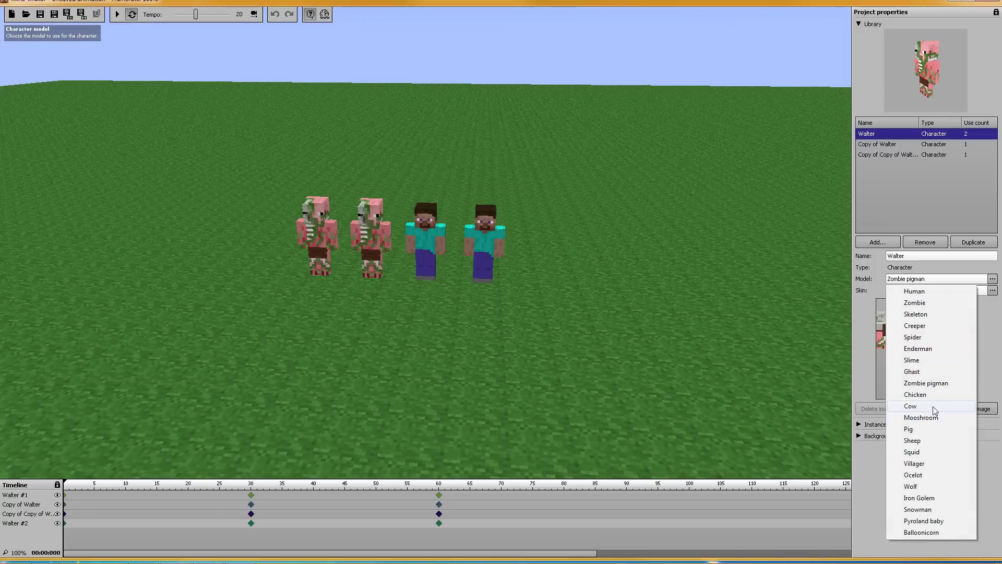
left_click(928, 350)
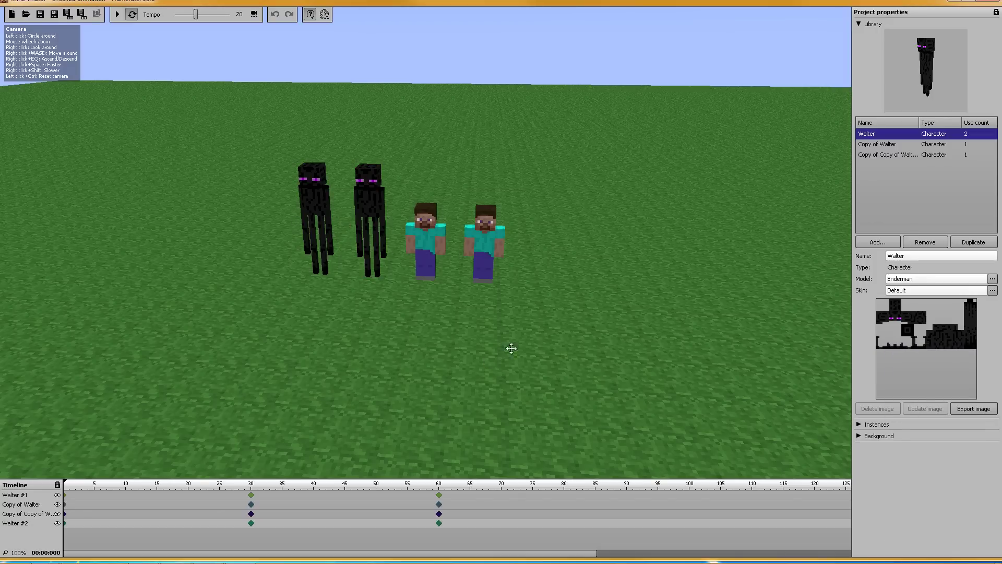
left_click(119, 17)
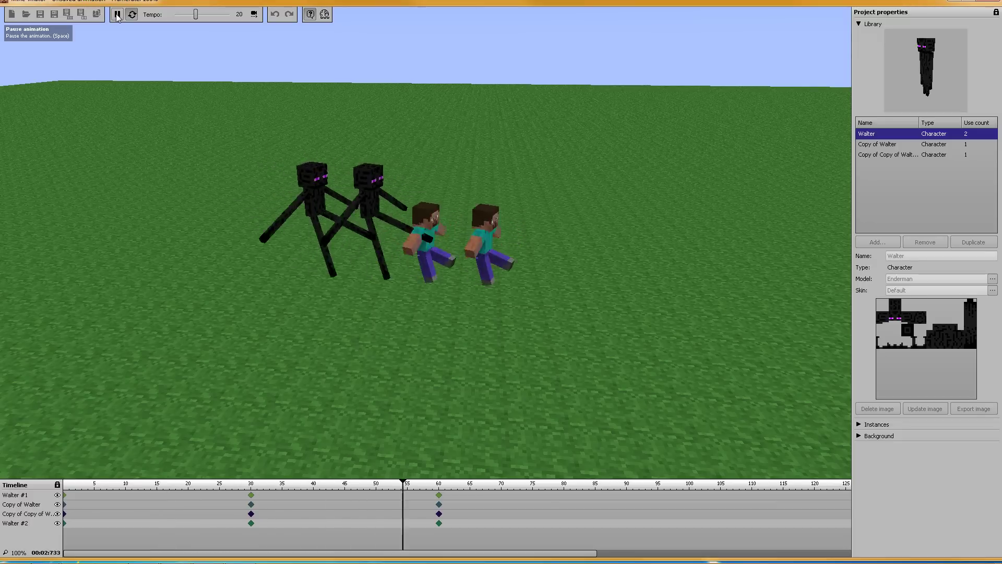
Stop playback and add a third Walter instance, Walter #3, to the scene.
left_click(117, 17)
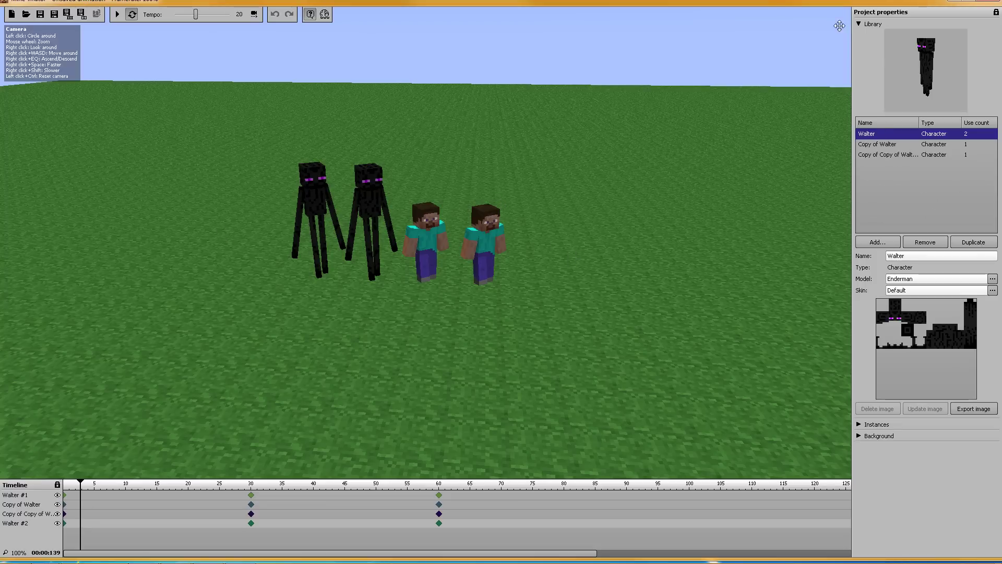
left_click(858, 24)
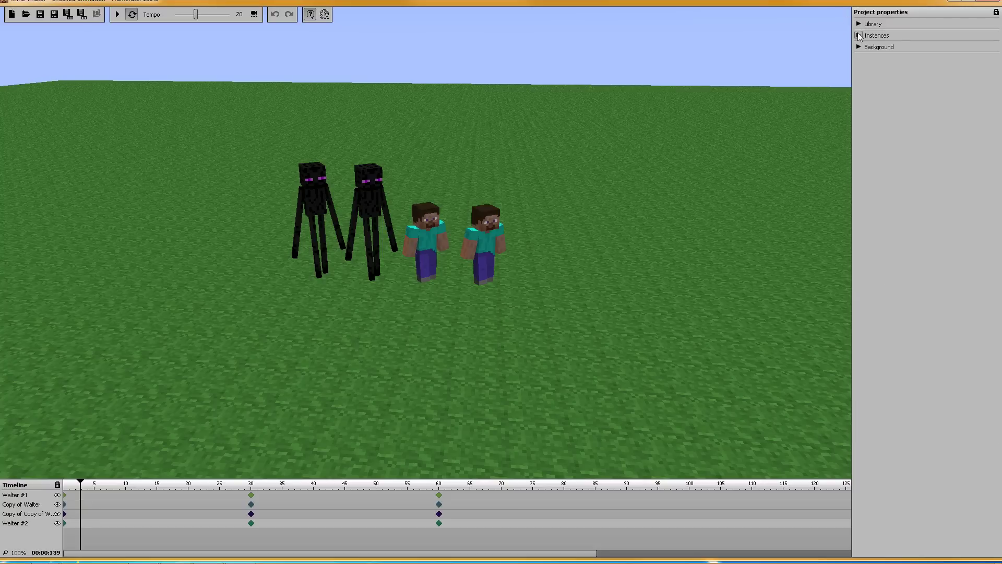
left_click(859, 35)
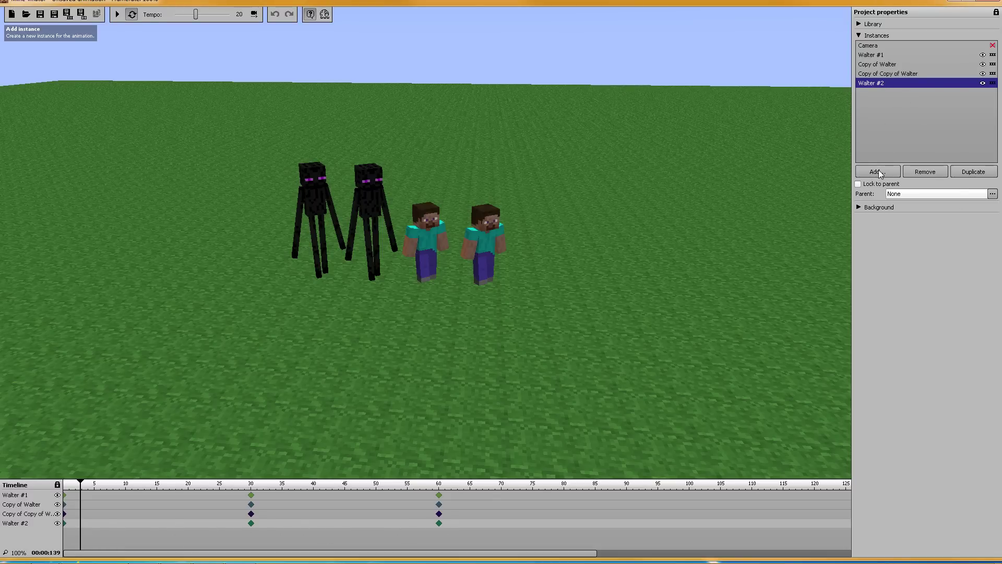
left_click(882, 56)
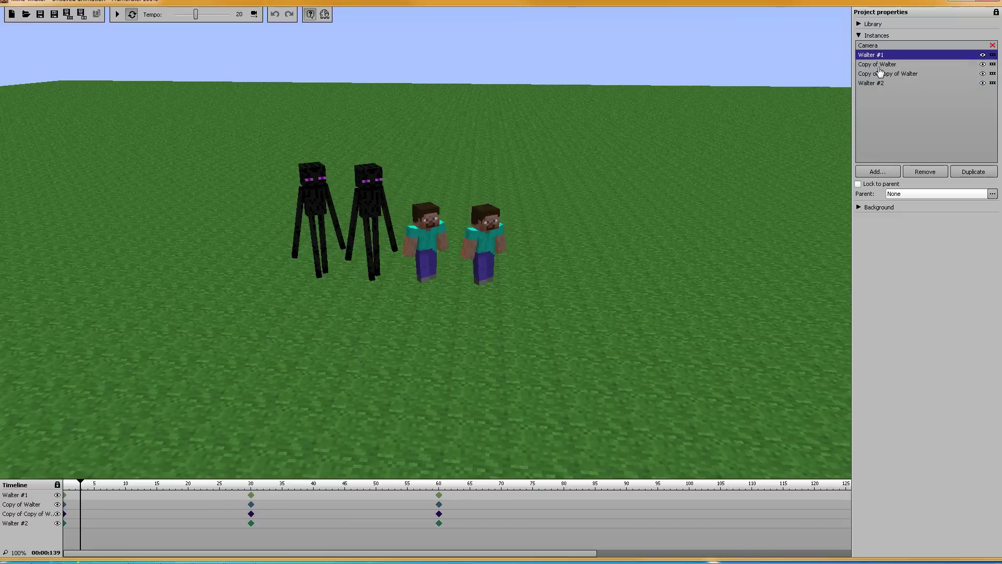
left_click(876, 173)
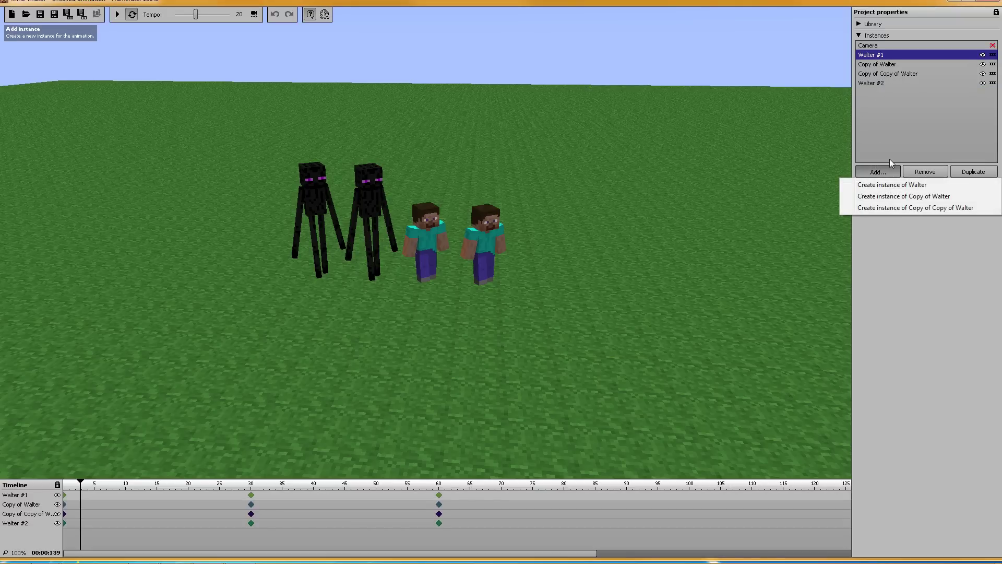
left_click(893, 185)
left_click(878, 95)
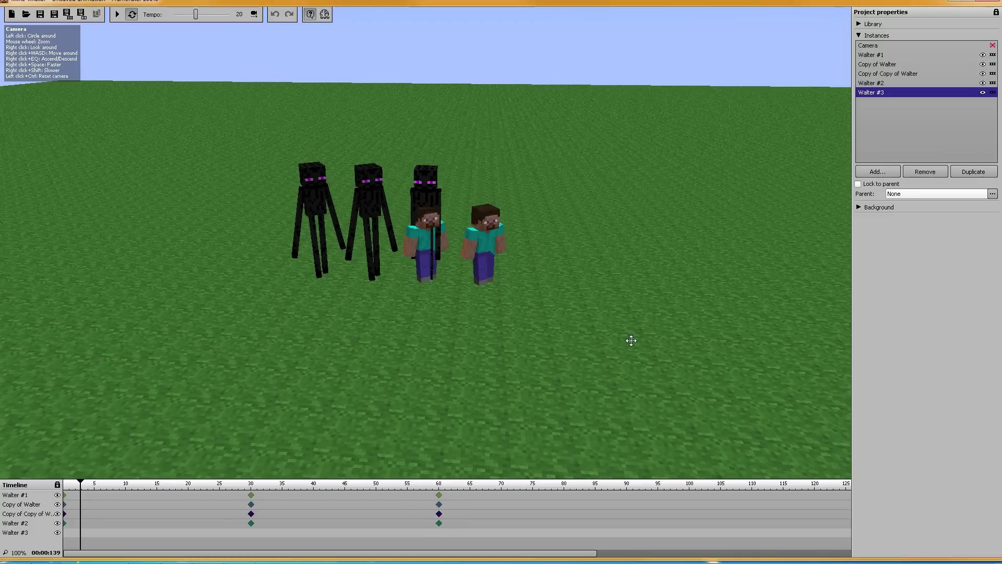
Check in the library that Walter's Enderman model is used 3 times.
left_click(859, 35)
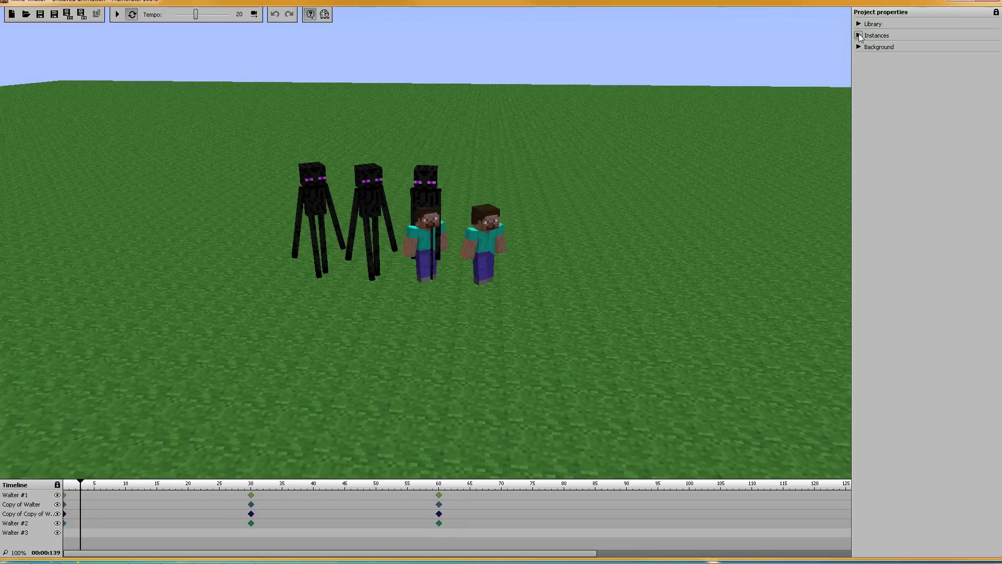
left_click(859, 24)
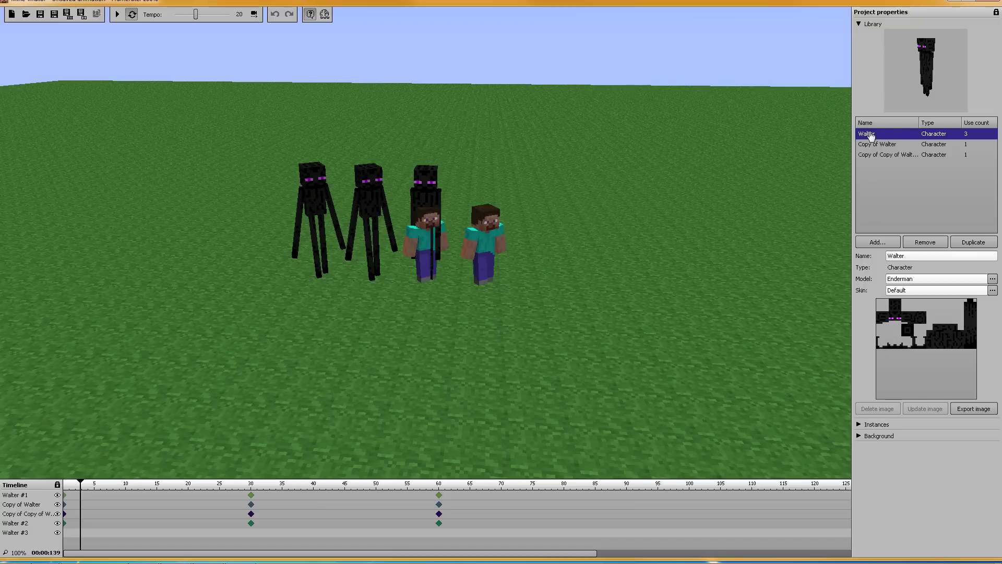
left_click(858, 23)
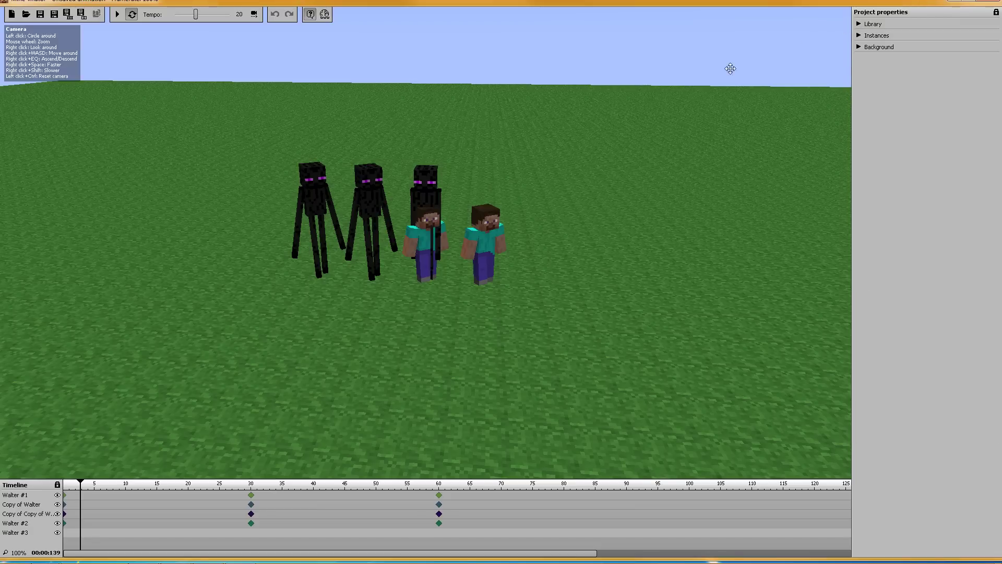
Key Walter #3 at frame 0 moved and turned sideways, then shifted left at frame 60.
double_click(64, 533)
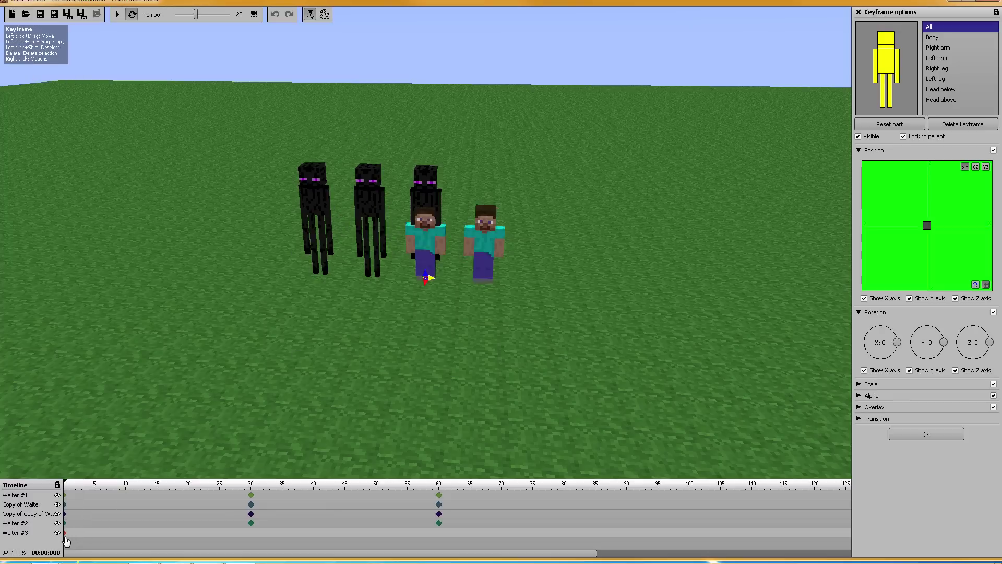
mouse_move(443, 226)
left_mouse_down()
mouse_move(418, 284)
mouse_move(420, 316)
mouse_move(480, 164)
left_mouse_up()
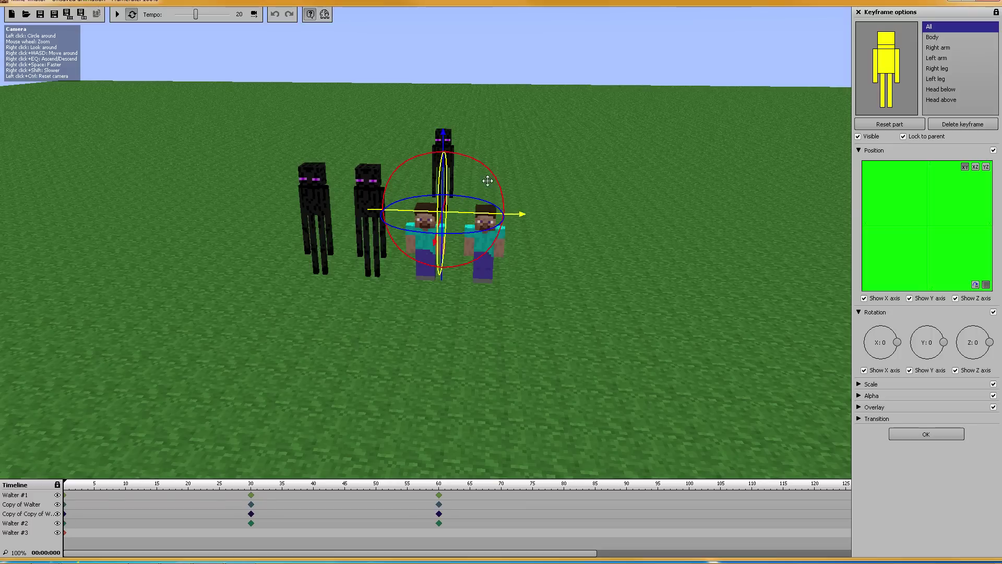
left_click_drag(501, 228, 435, 245)
left_click(440, 533)
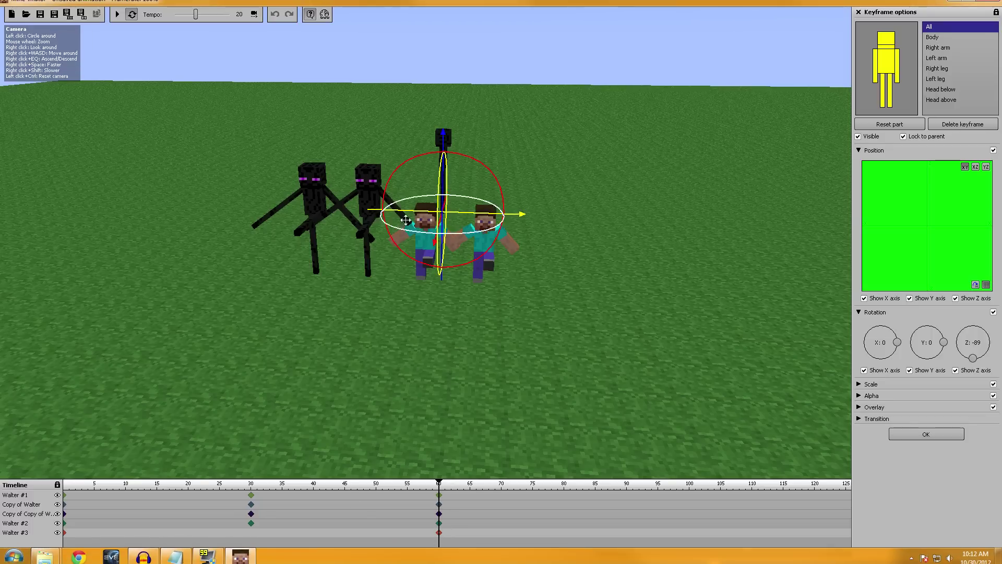
left_click_drag(396, 216, 261, 220)
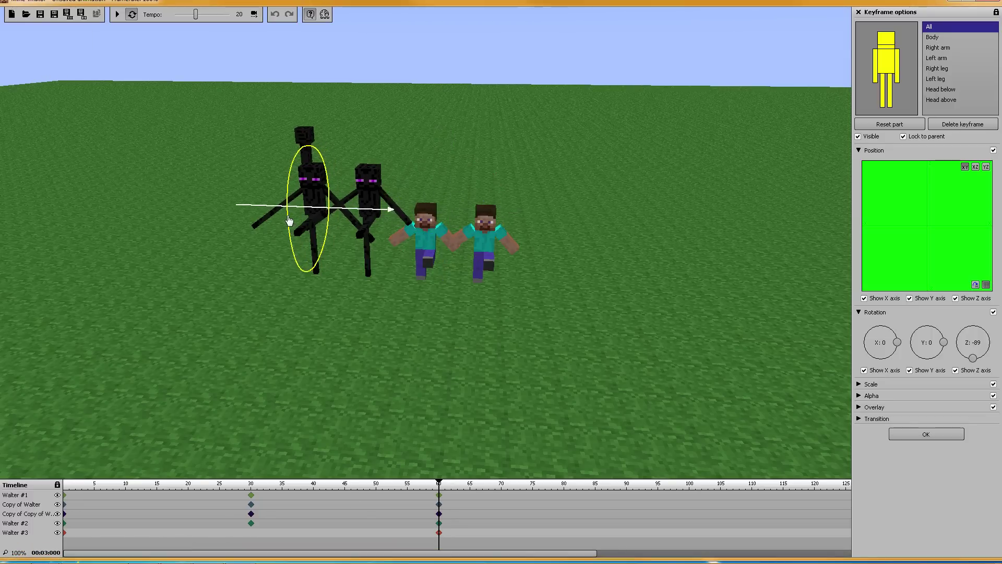
Generate walking keyframes from Walter #3's first keyframe and preview the walk.
left_click(64, 532)
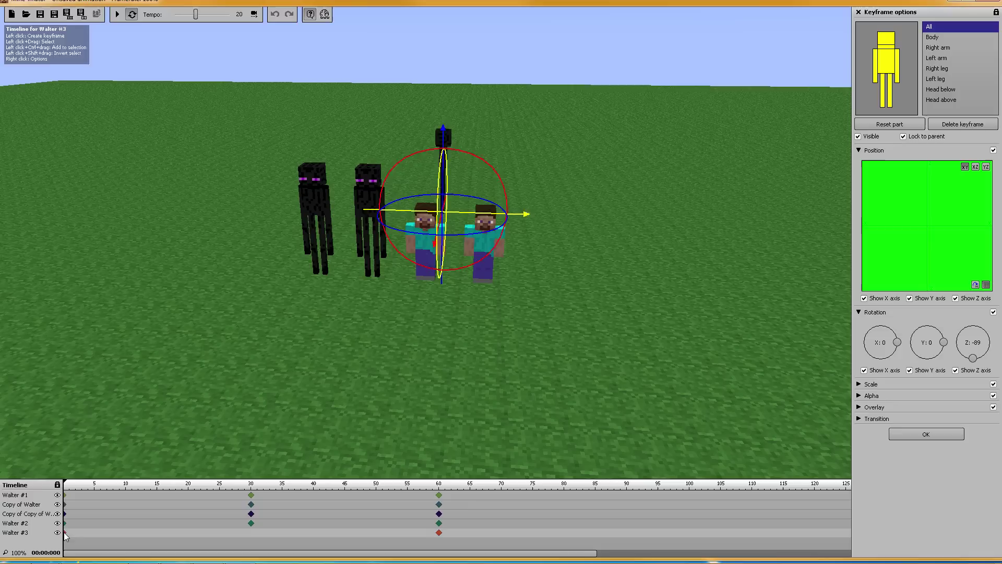
right_click(64, 532)
left_click(104, 524)
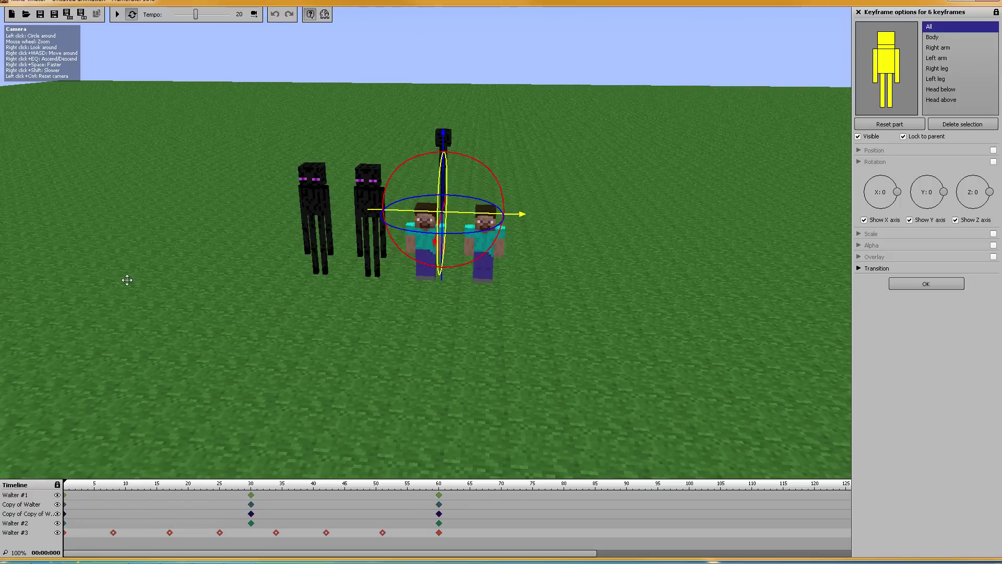
left_click(117, 14)
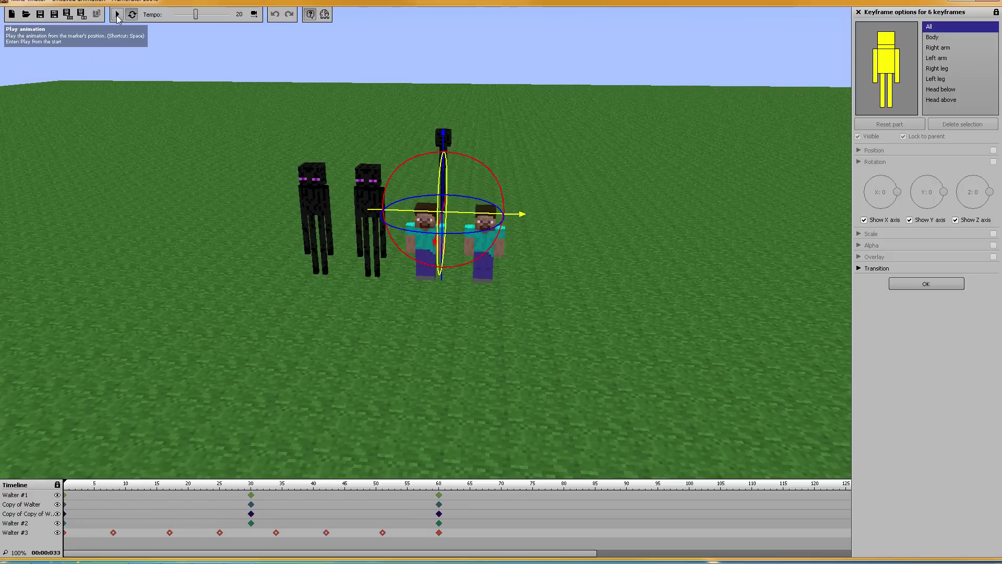
right_click_drag(332, 134, 447, 99)
left_click(116, 14)
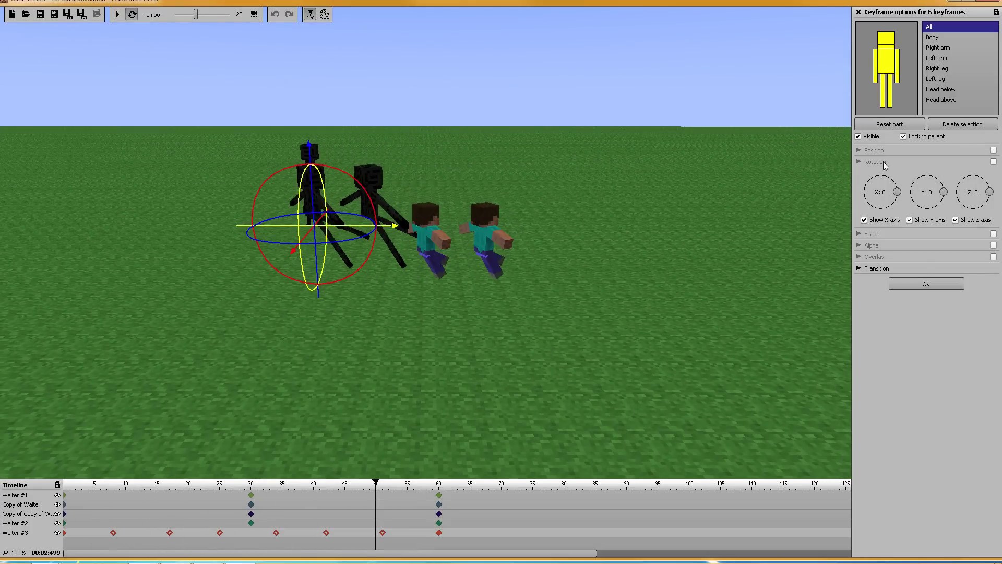
left_click(927, 283)
Switch Walter's library model to Cow and play back the three walking cows.
left_click(859, 25)
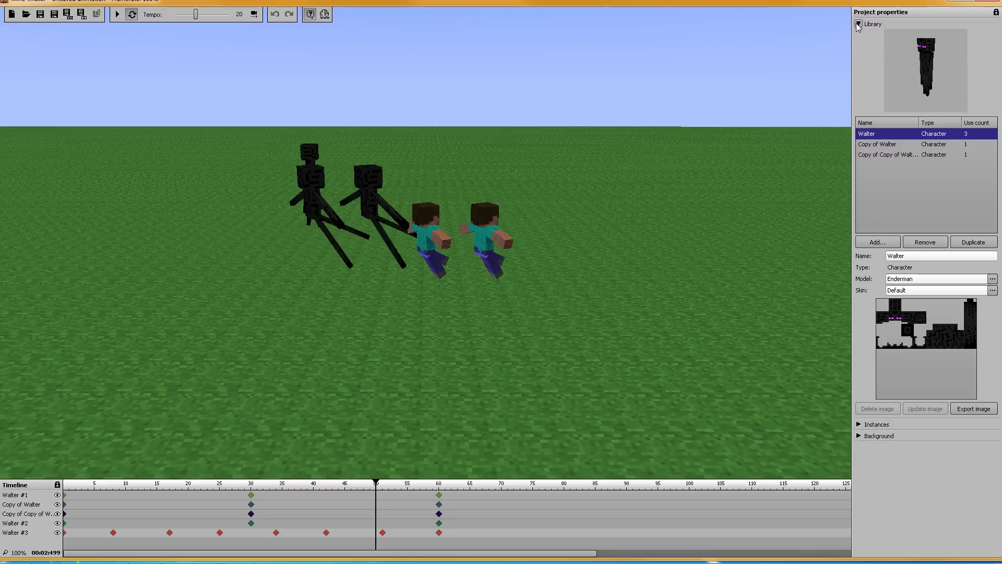
left_click(910, 282)
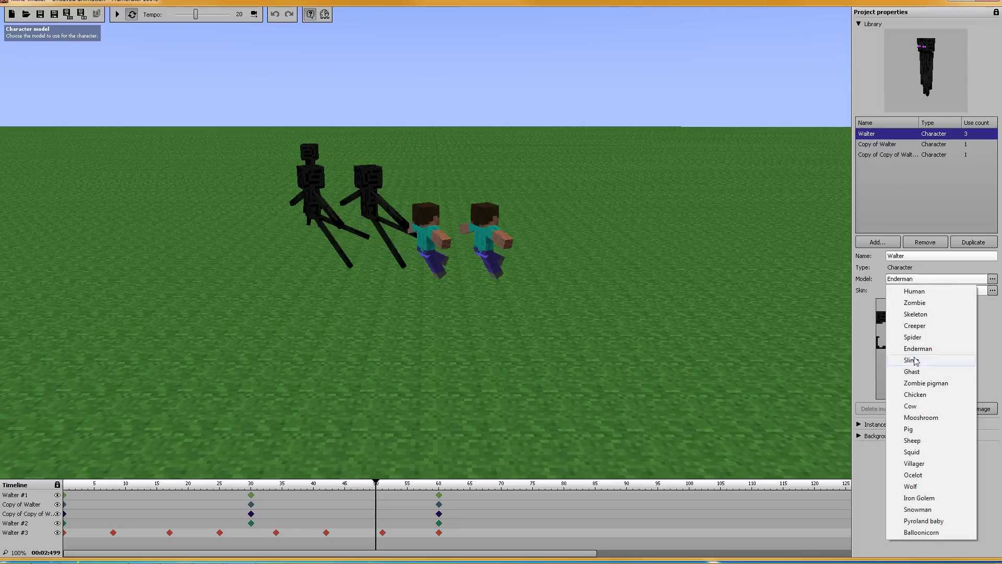
left_click(930, 406)
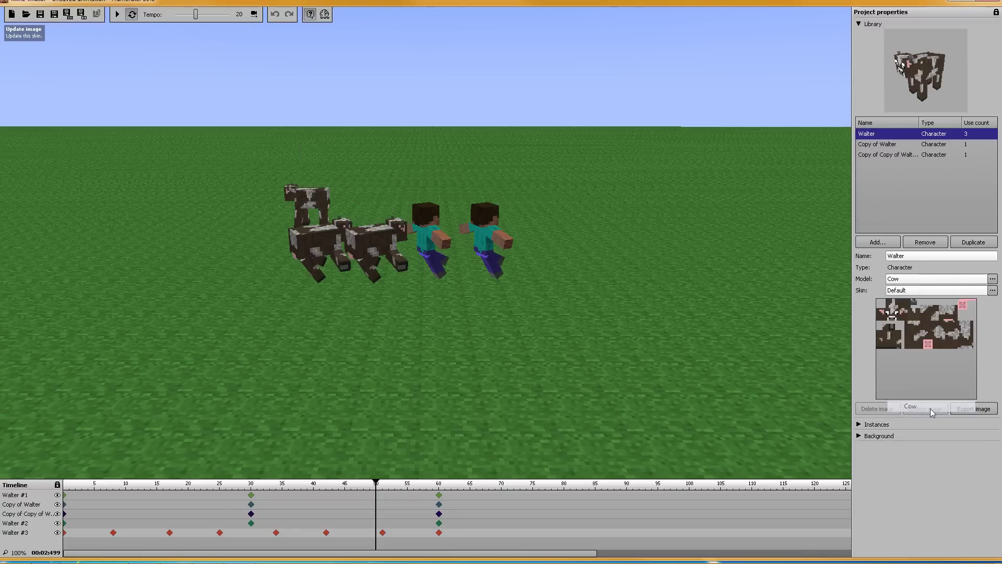
left_click(64, 533)
left_click(117, 15)
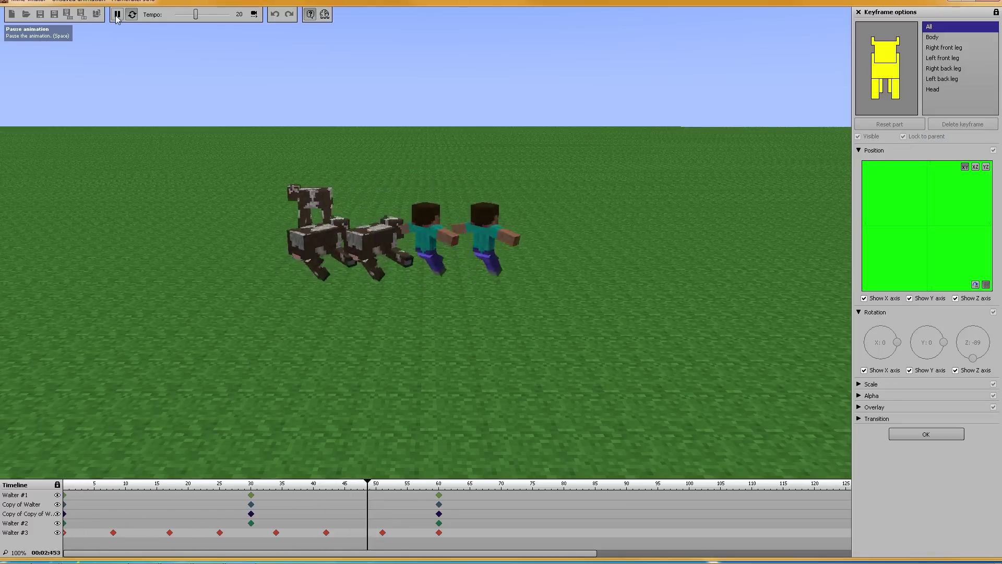
left_click(117, 14)
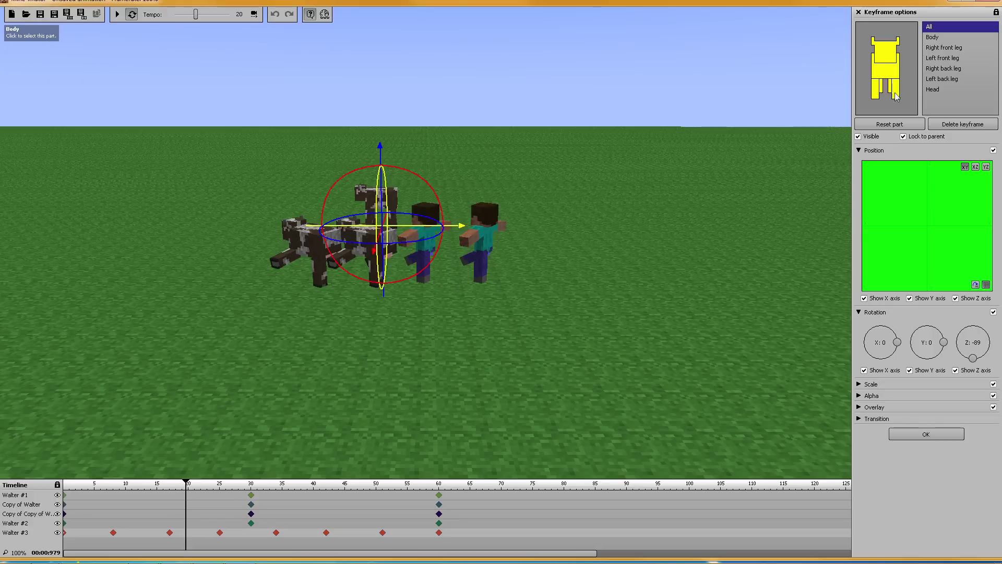
Remove the Copy of Walter character and its instance from the library.
left_click(913, 436)
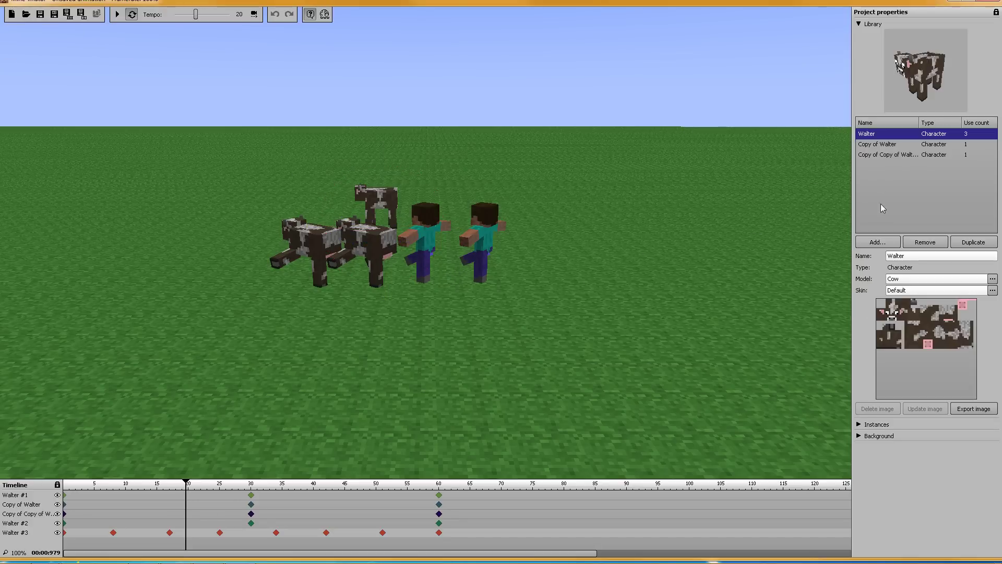
left_click(884, 145)
left_click(886, 155)
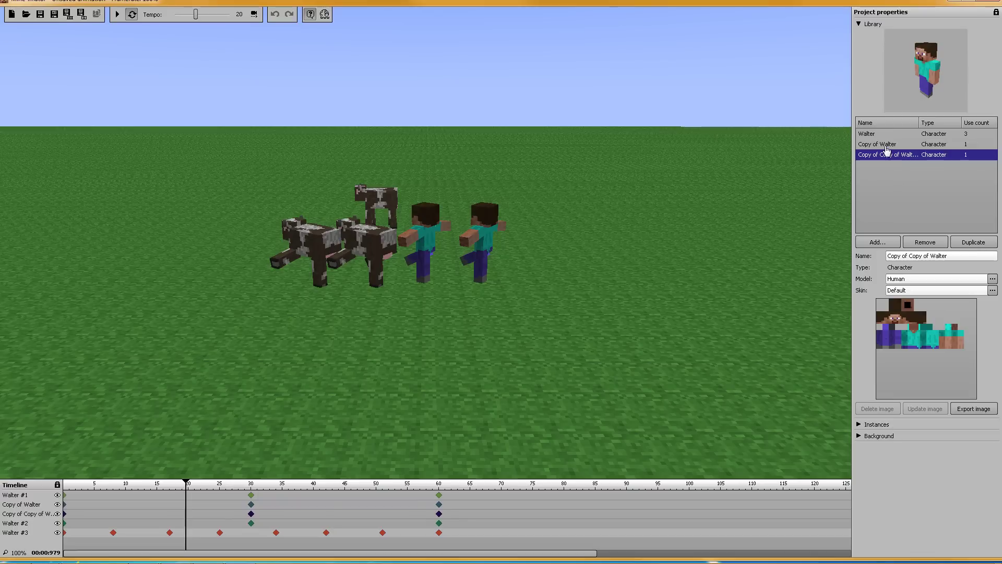
left_click(886, 144)
left_click(934, 243)
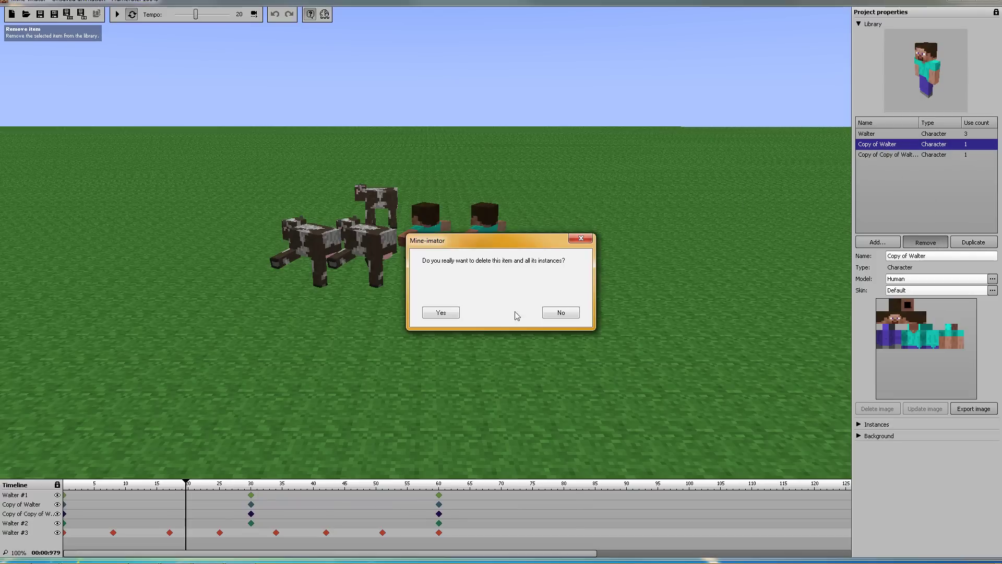
left_click(444, 313)
Remove the Copy of Copy of Walter character as well.
left_click(918, 146)
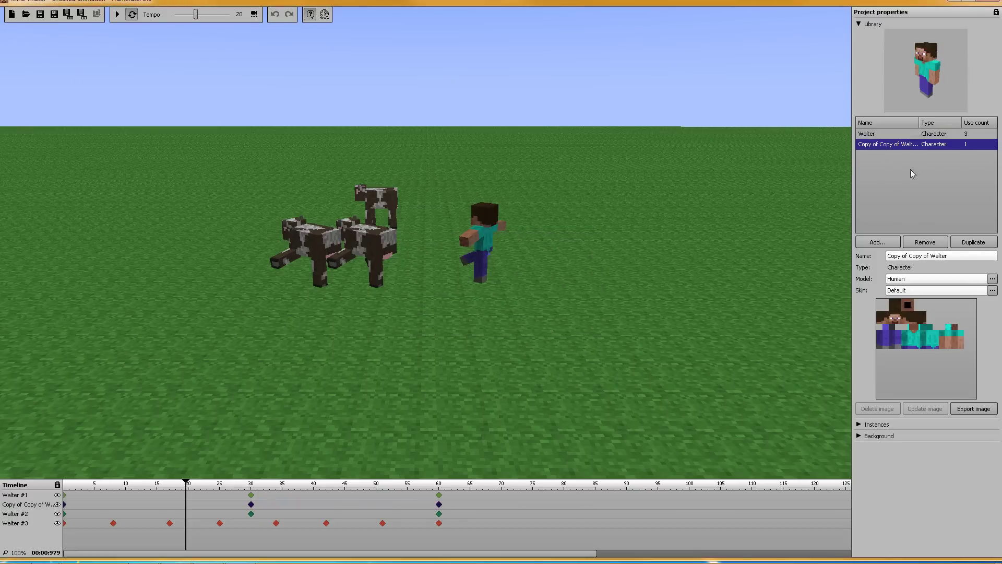
left_click(918, 243)
left_click(440, 313)
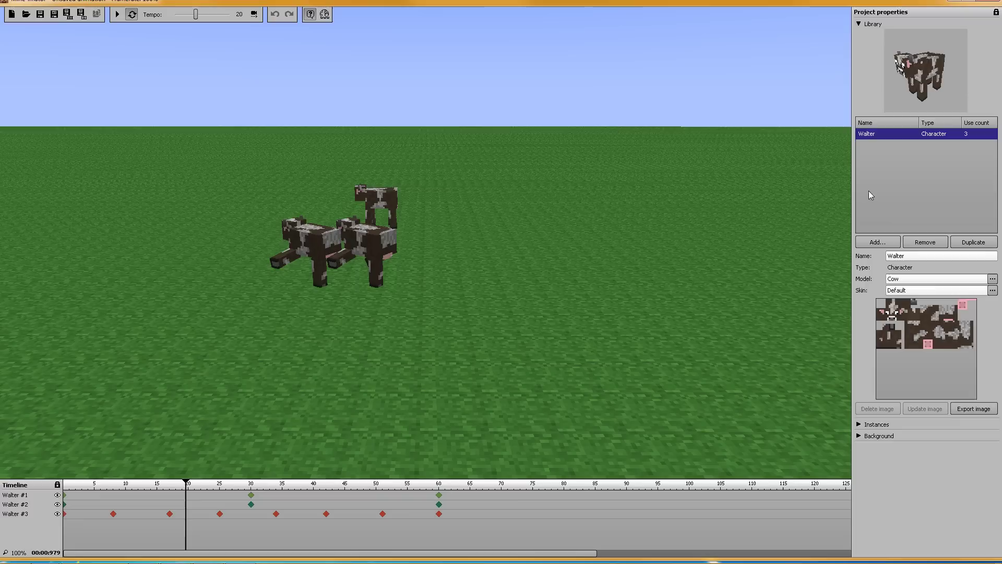
Select Walter #3 in the Instances list and duplicate it as Walter #4.
left_click(860, 25)
left_click(859, 35)
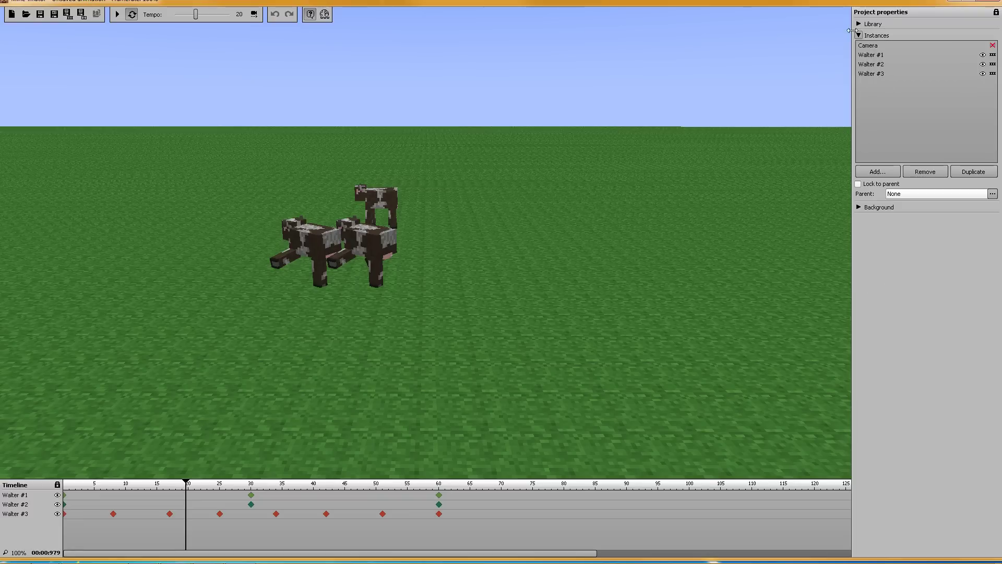
left_click(859, 24)
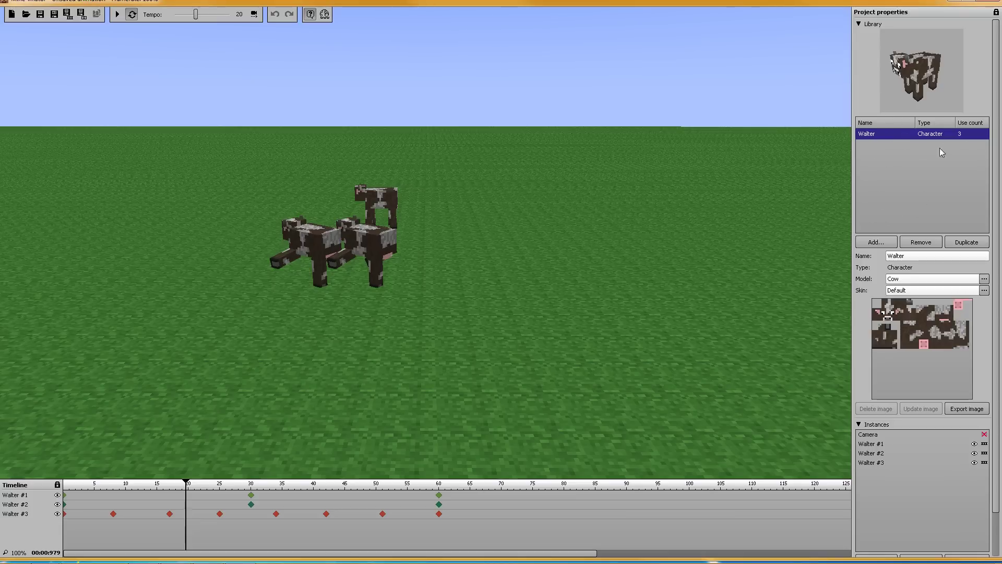
left_click(858, 24)
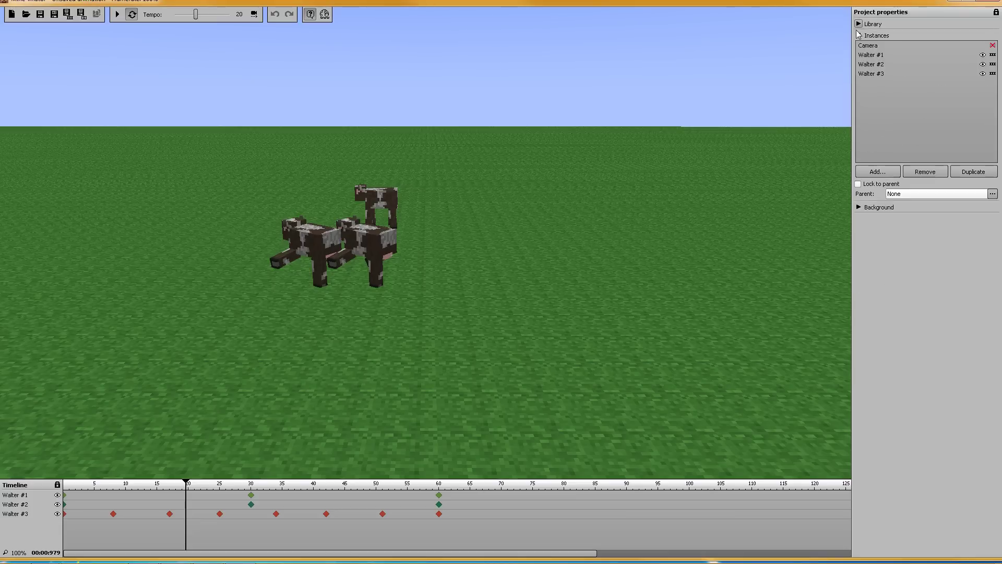
left_click(870, 75)
left_click_drag(452, 250, 475, 259)
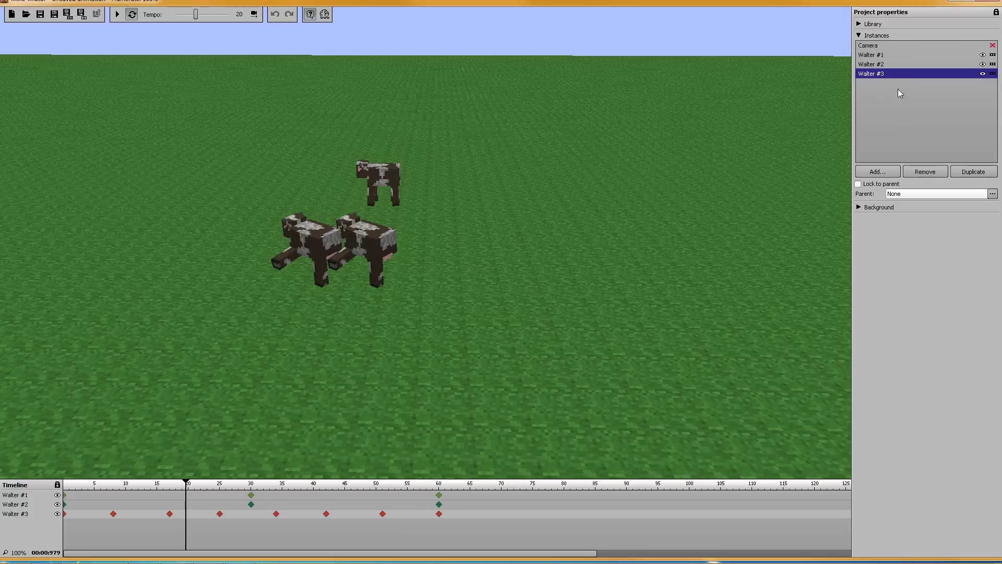
left_click(971, 172)
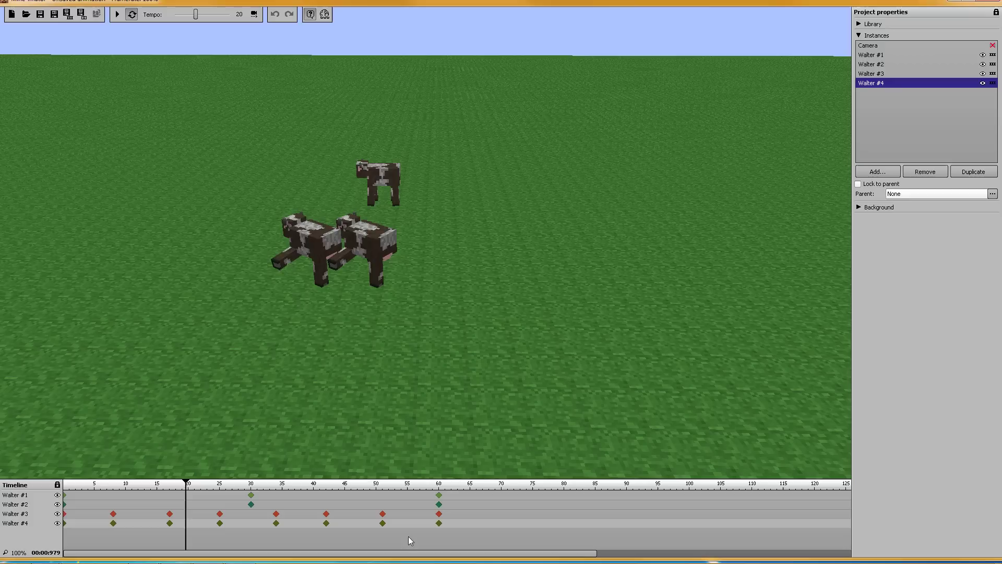
At frame 0, turn Walter #4's cow and move it further right along X.
left_click_drag(397, 525, 107, 522)
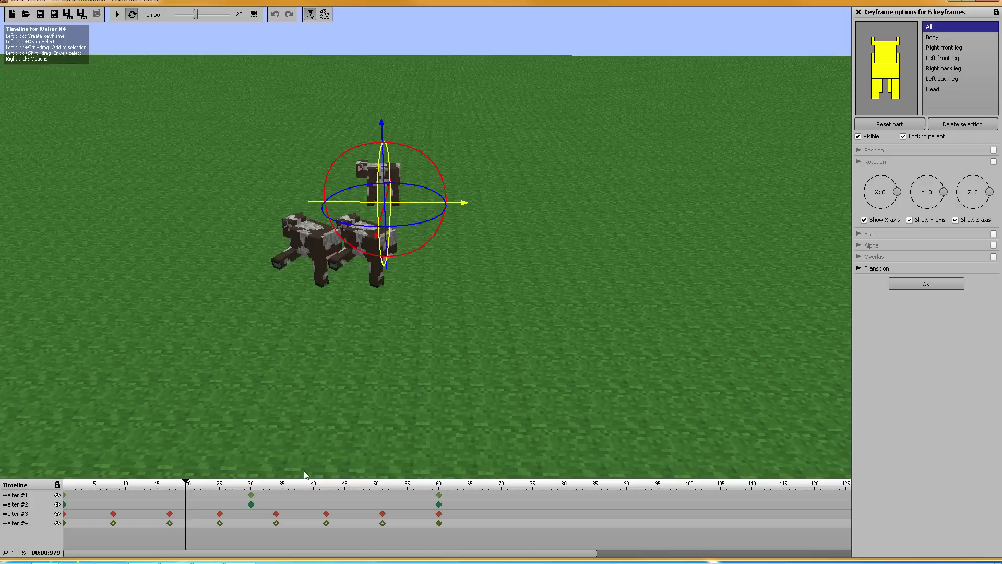
left_click(994, 150)
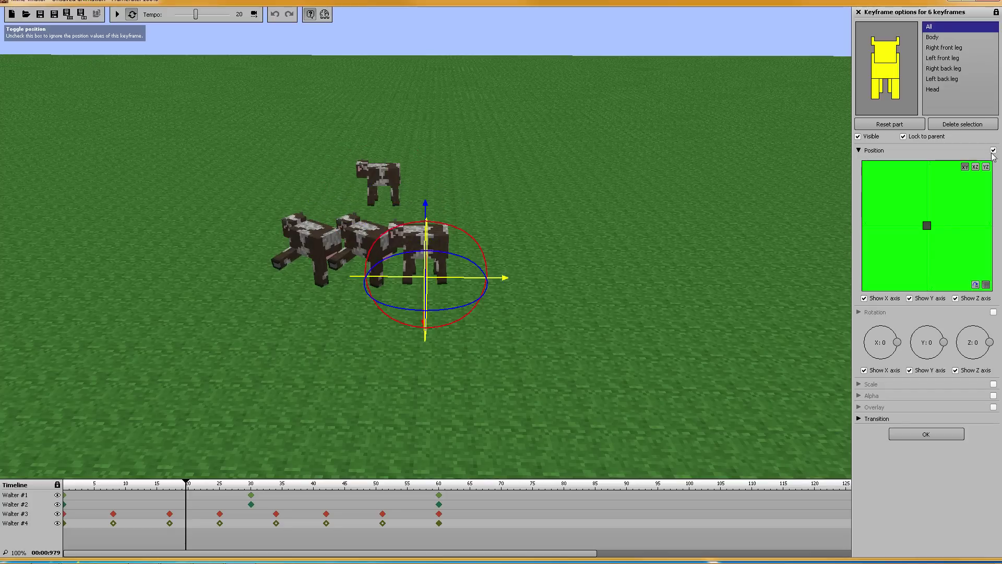
left_click(993, 150)
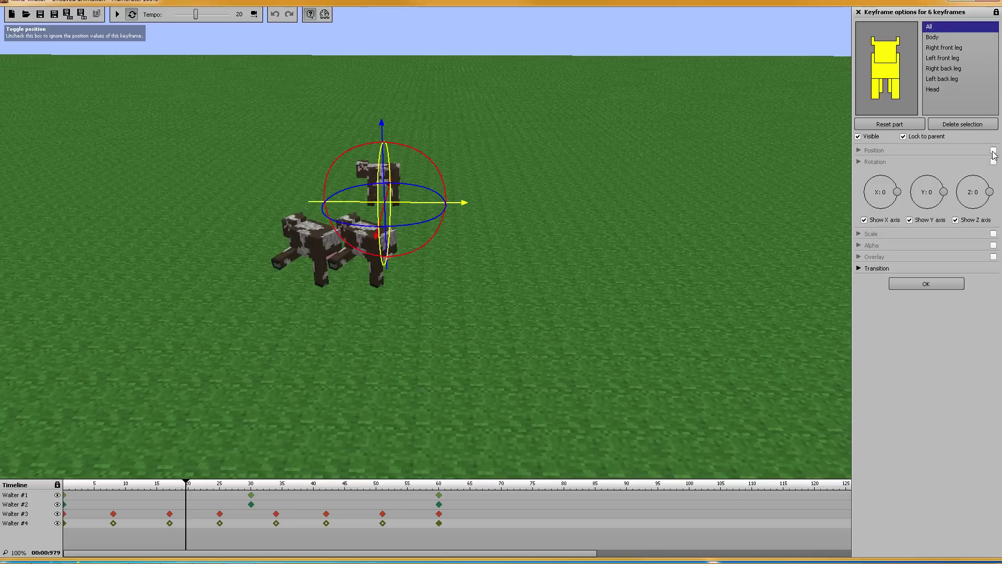
left_click(439, 523)
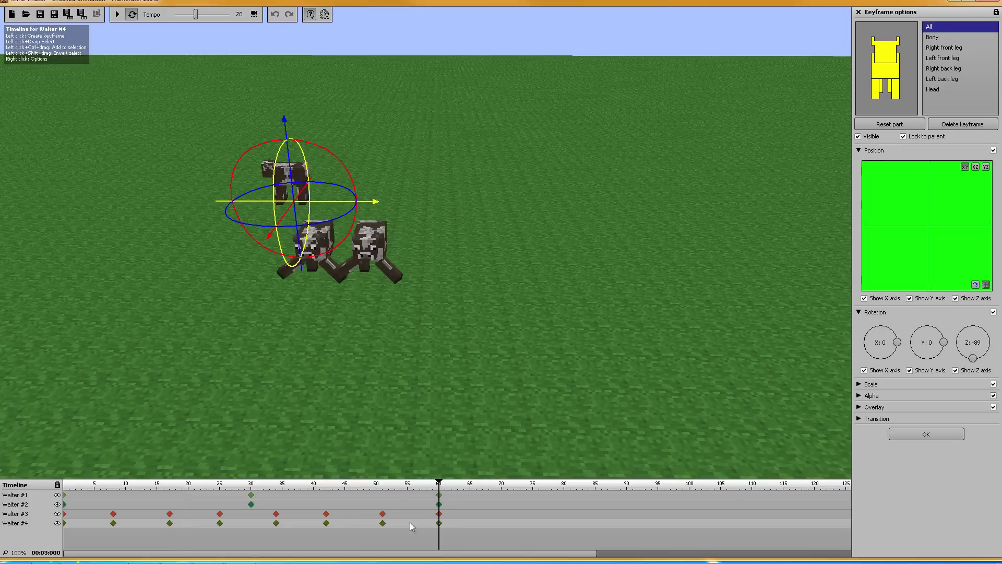
left_click(64, 524)
left_click_drag(389, 226, 444, 241)
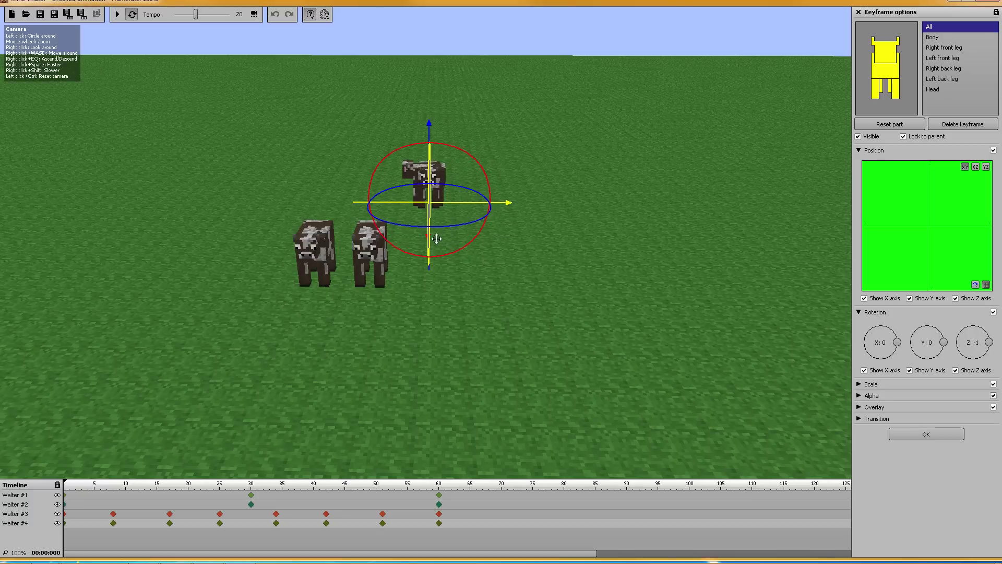
left_click_drag(508, 205, 562, 209)
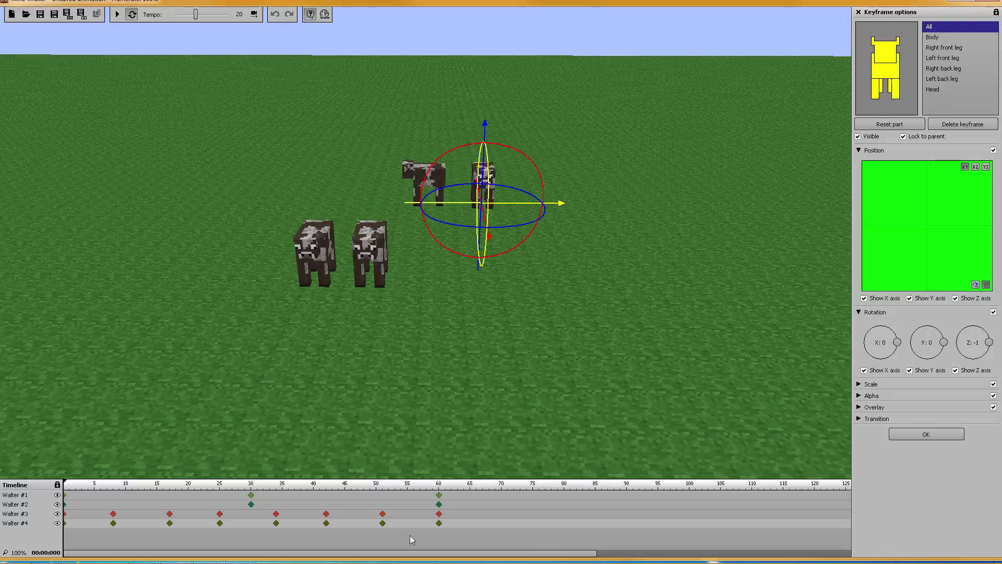
At frame 60, rotate Walter #4's cow to Z rotation 1 so it faces the camera.
left_click(439, 524)
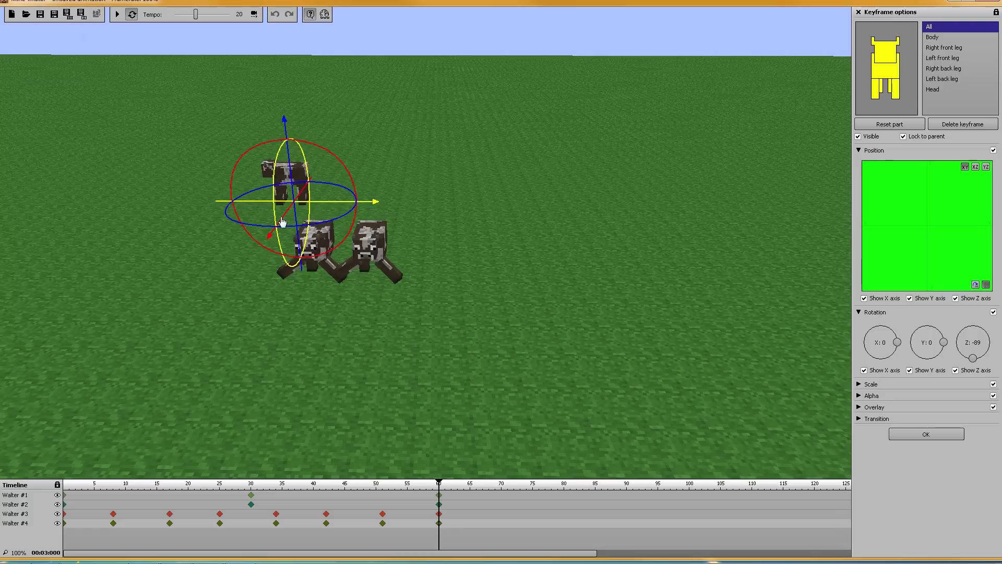
left_click_drag(268, 258, 554, 377)
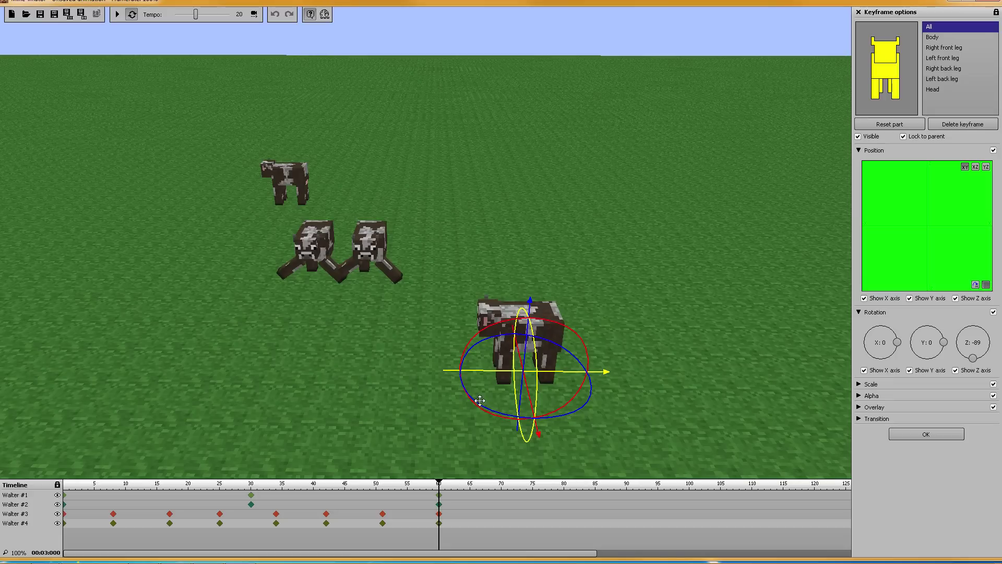
left_click_drag(480, 401, 559, 415)
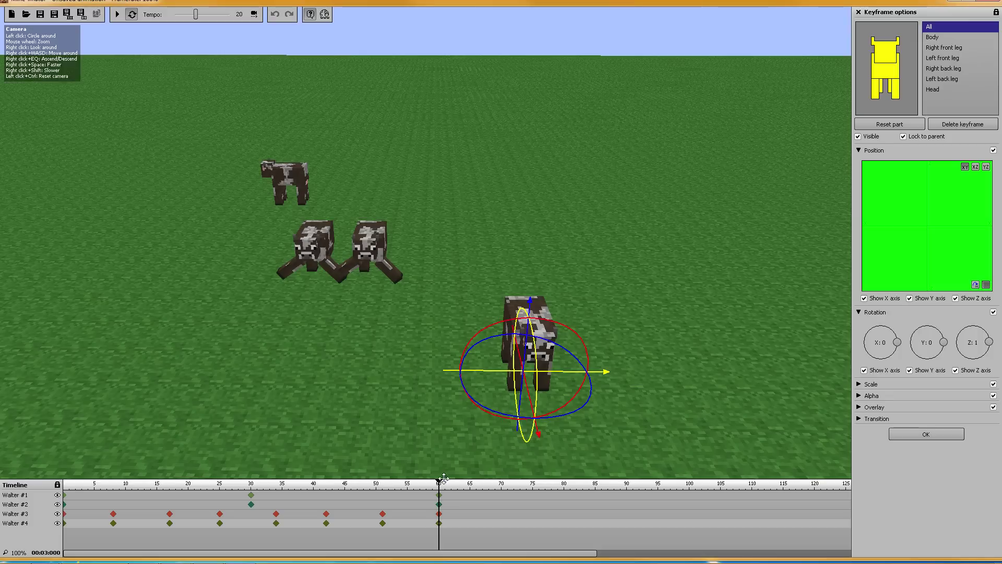
Preview the four-cow walk animation and close the keyframe options.
left_click(118, 16)
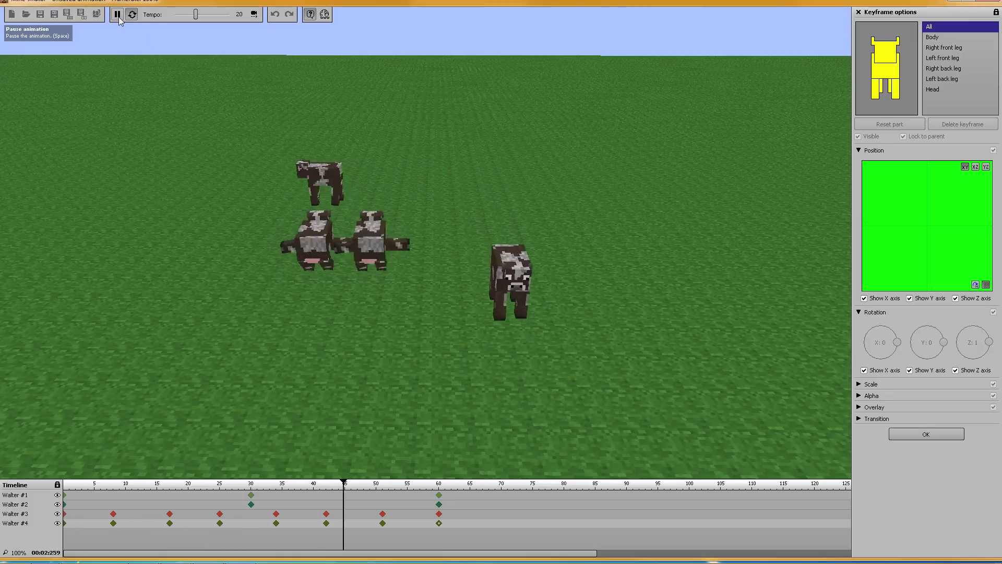
left_click(118, 15)
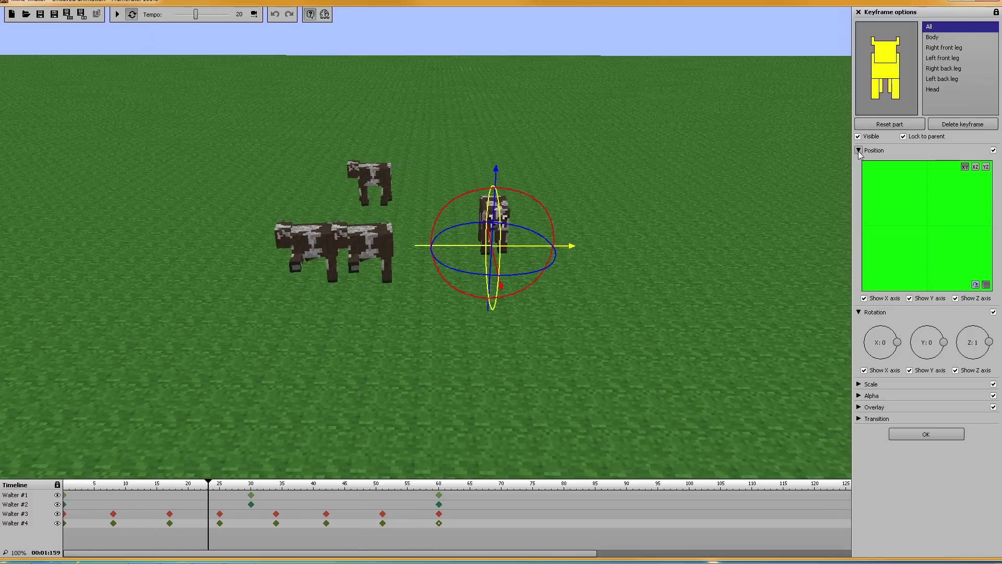
left_click(920, 434)
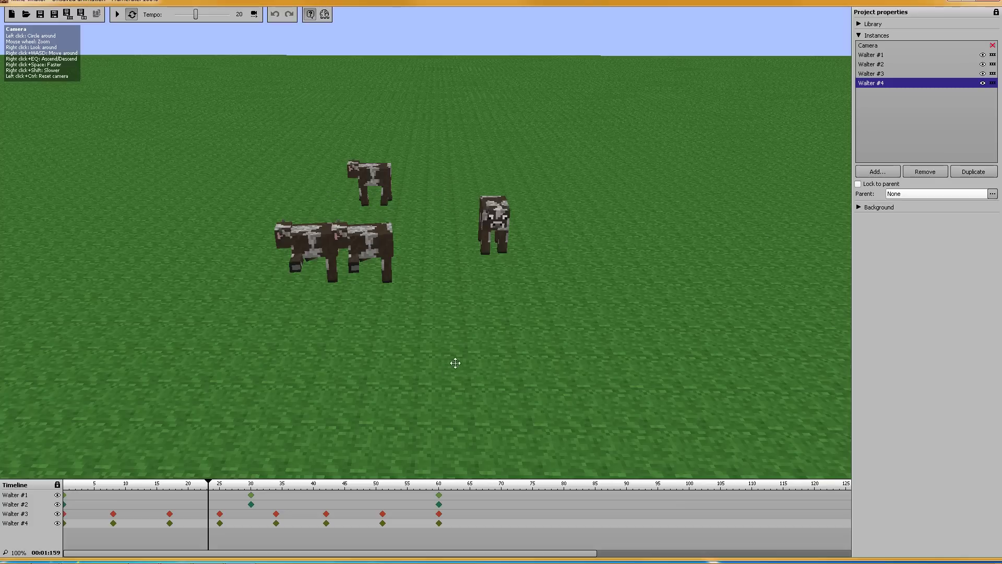
Duplicate Walter #4 with its keyframes to create Walter #5.
left_click(877, 55)
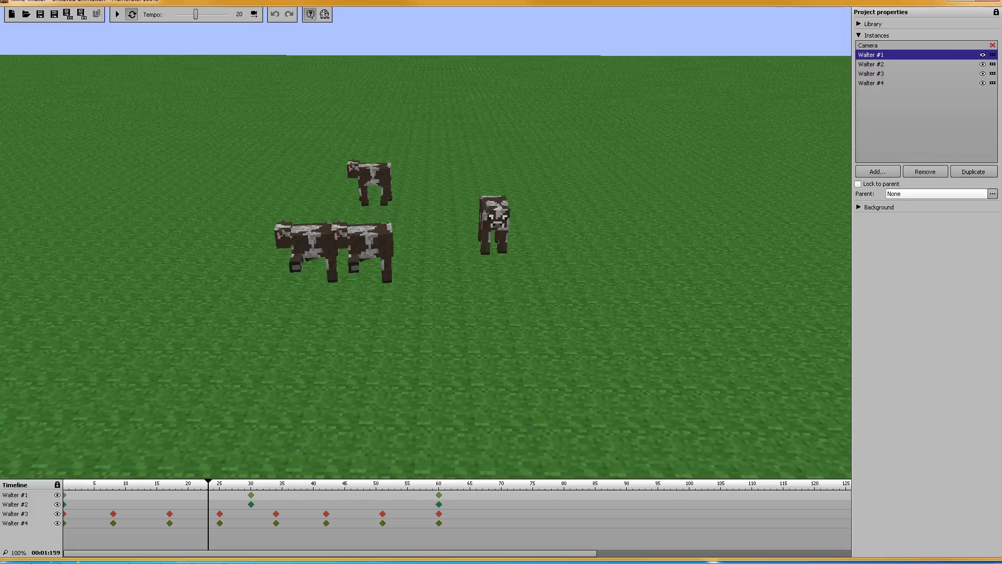
left_click(859, 24)
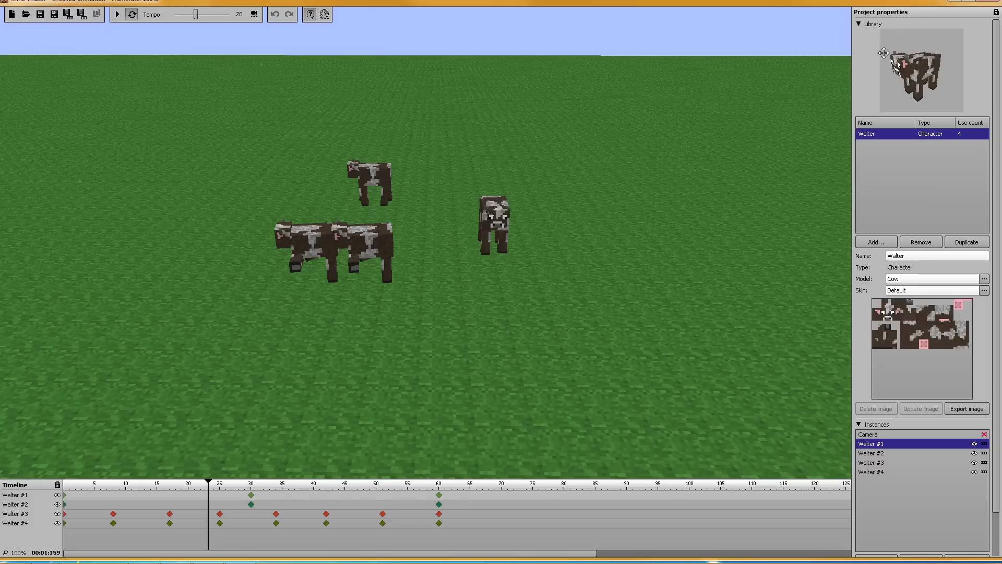
left_click(859, 24)
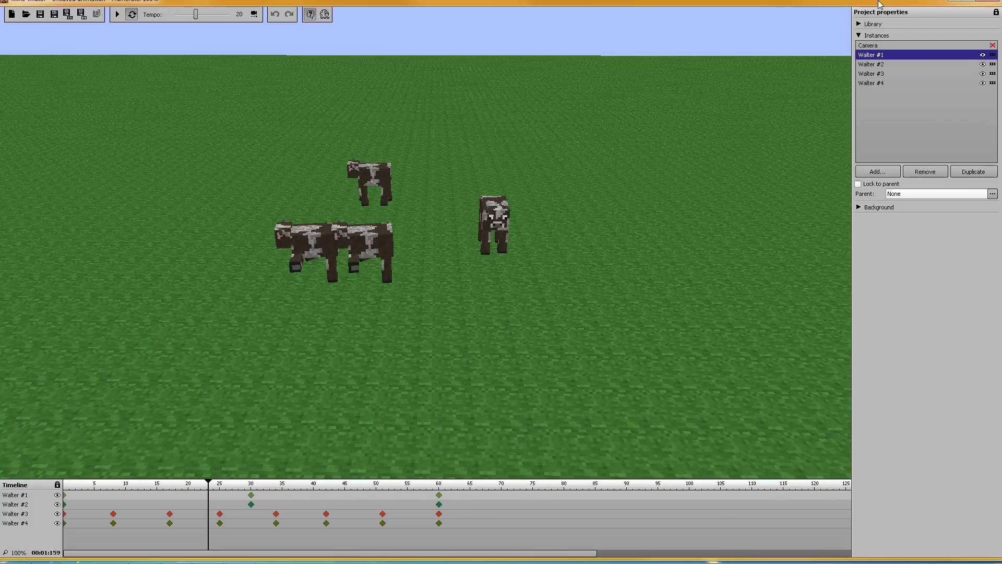
left_click(871, 83)
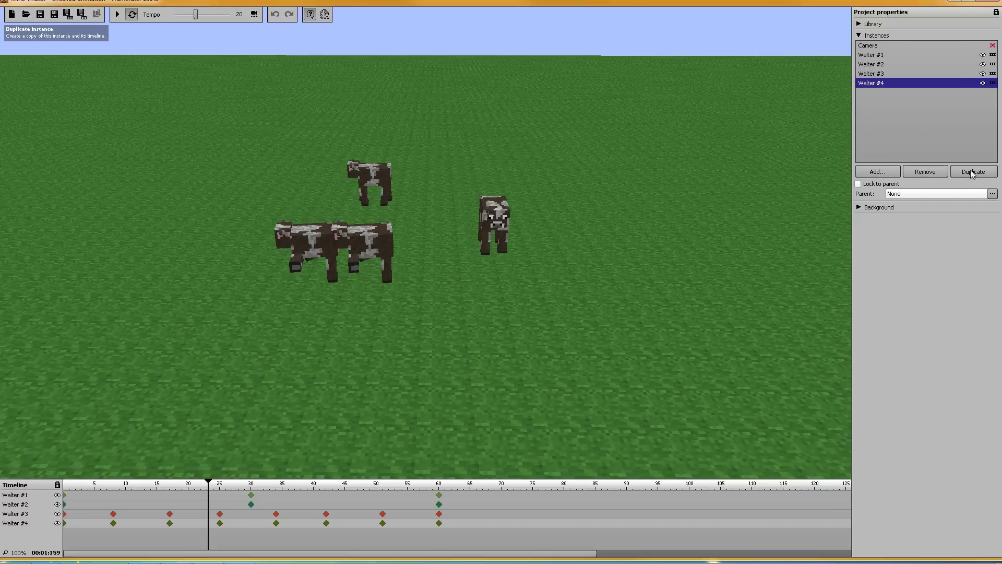
left_click(972, 174)
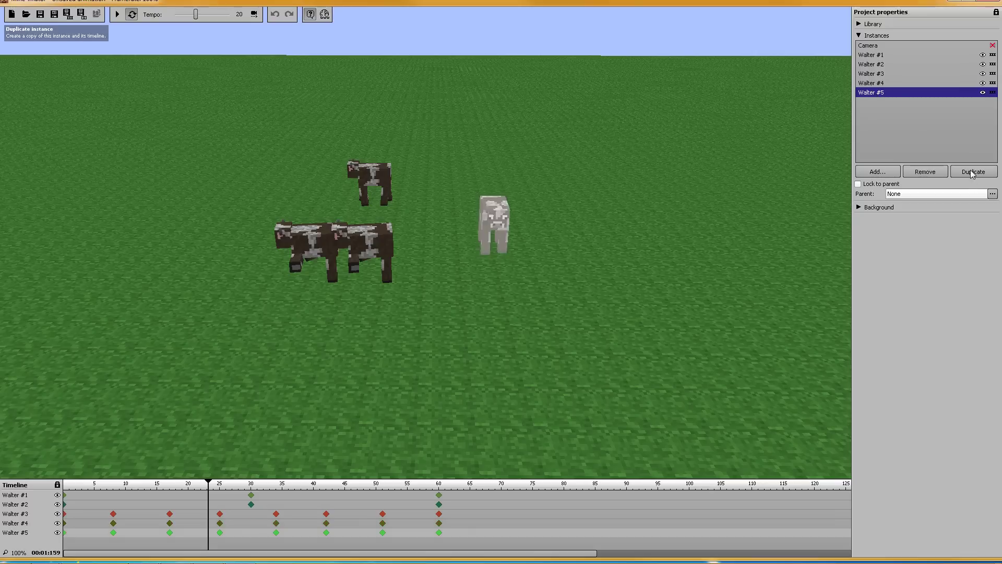
Move Walter #5 left on its frame-0 and frame-60 keyframes, ending in the left foreground.
left_click(65, 534)
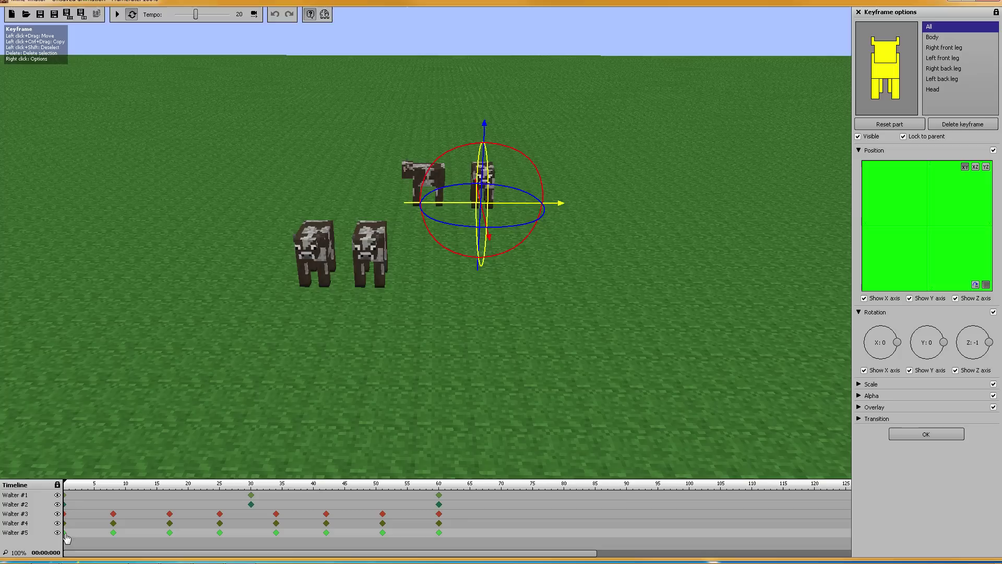
left_click(114, 533)
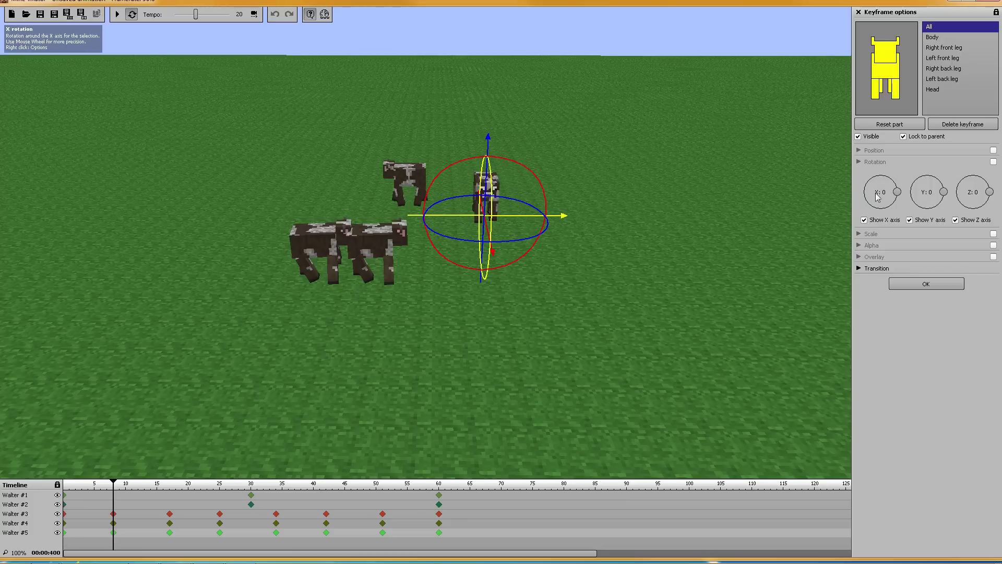
left_click(64, 534)
left_click_drag(447, 208, 220, 218)
left_click(439, 533)
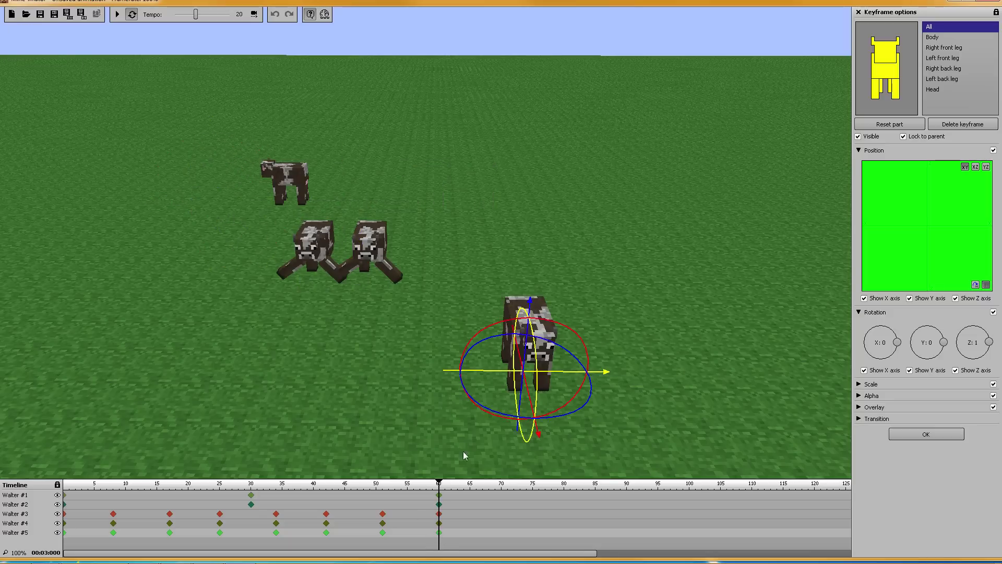
left_click_drag(487, 376, 171, 380)
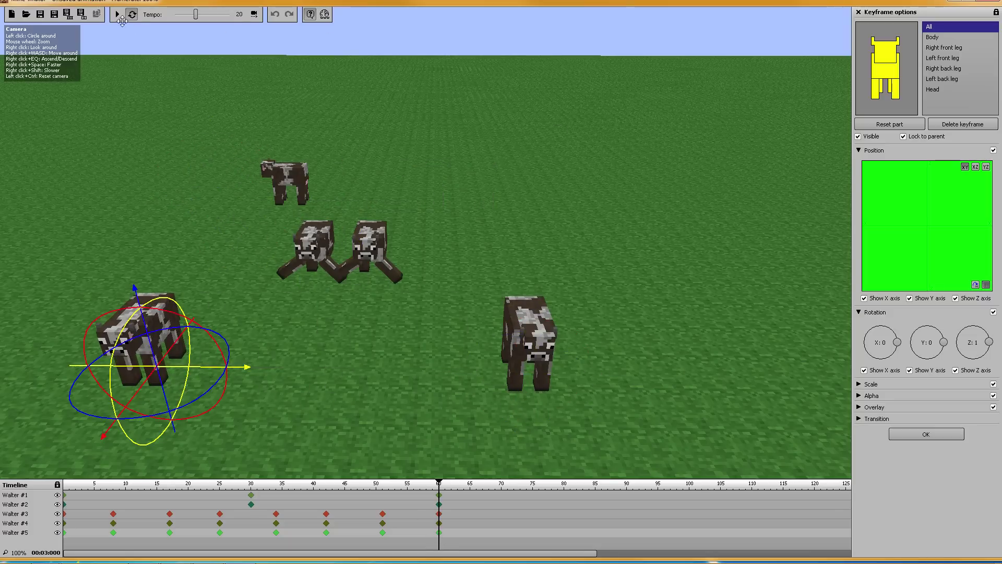
Play back the five-cow walk, pause it, and close Keyframe options.
left_click(121, 20)
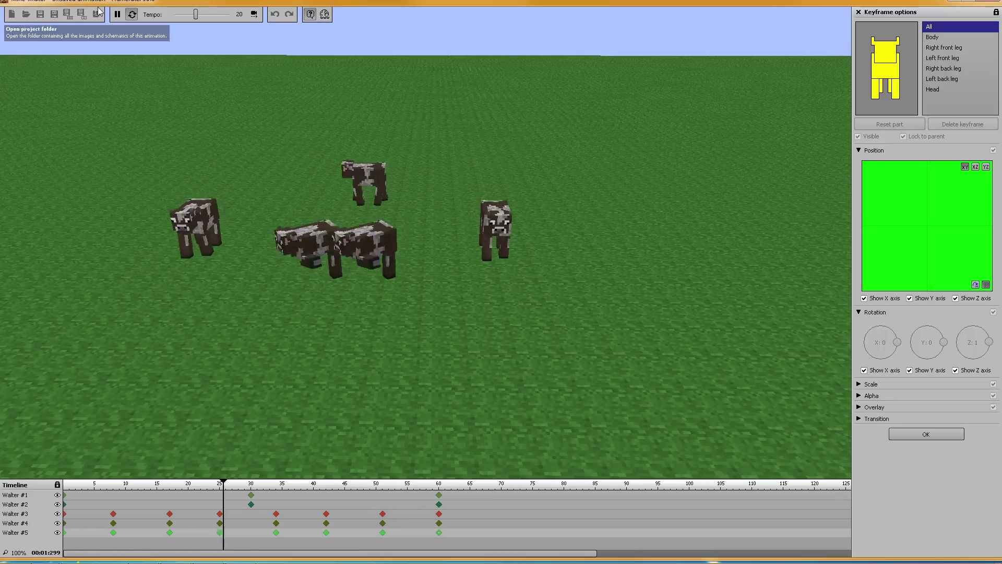
left_click(180, 250)
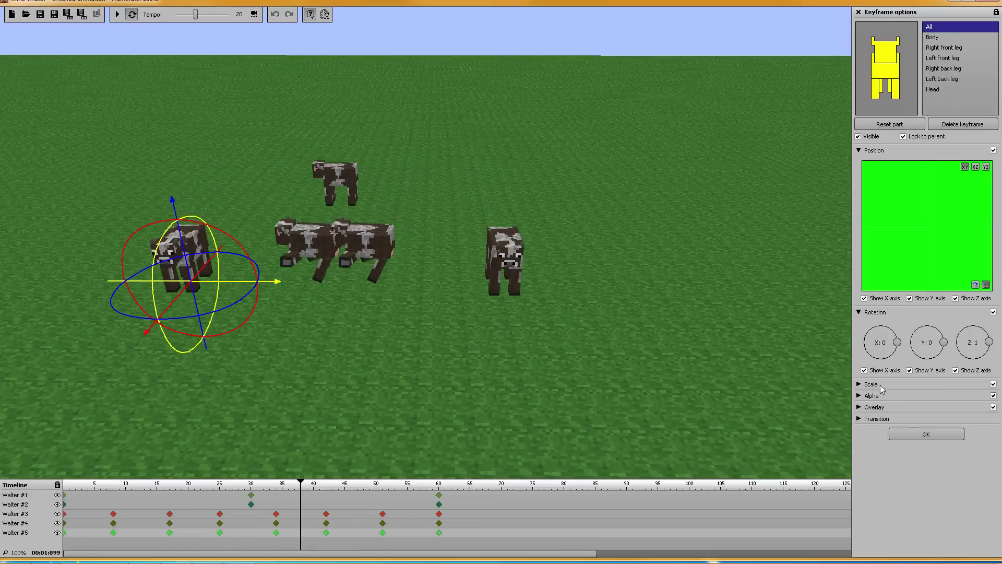
left_click(913, 434)
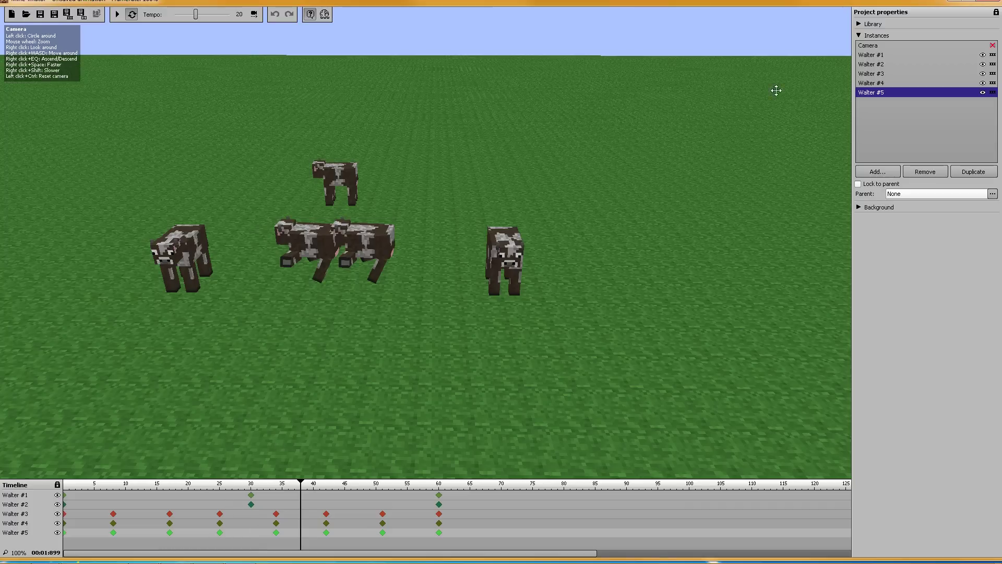
Add a new human Character 2 to the scene from the Library.
left_click(859, 35)
left_click(859, 24)
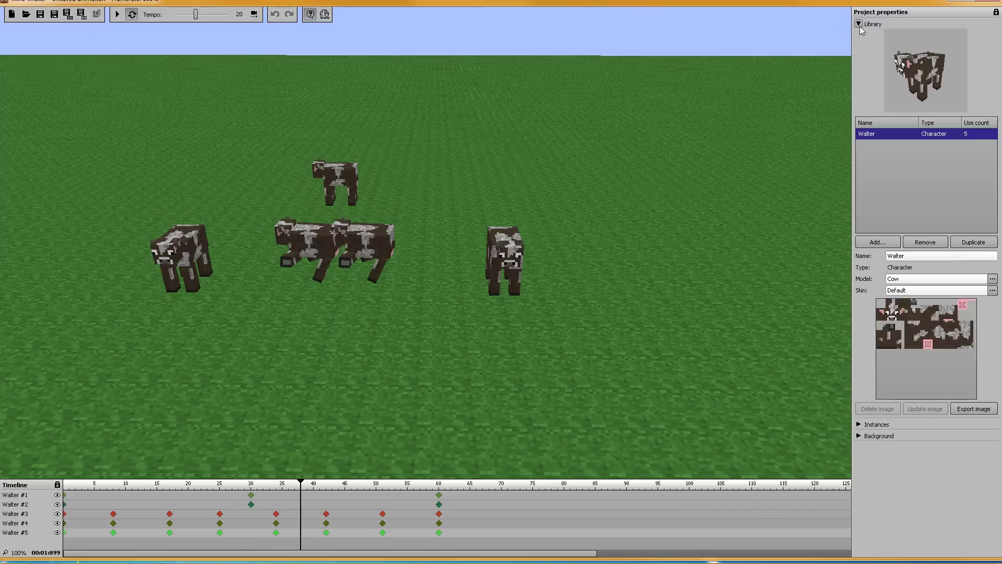
left_click(890, 243)
left_click(885, 256)
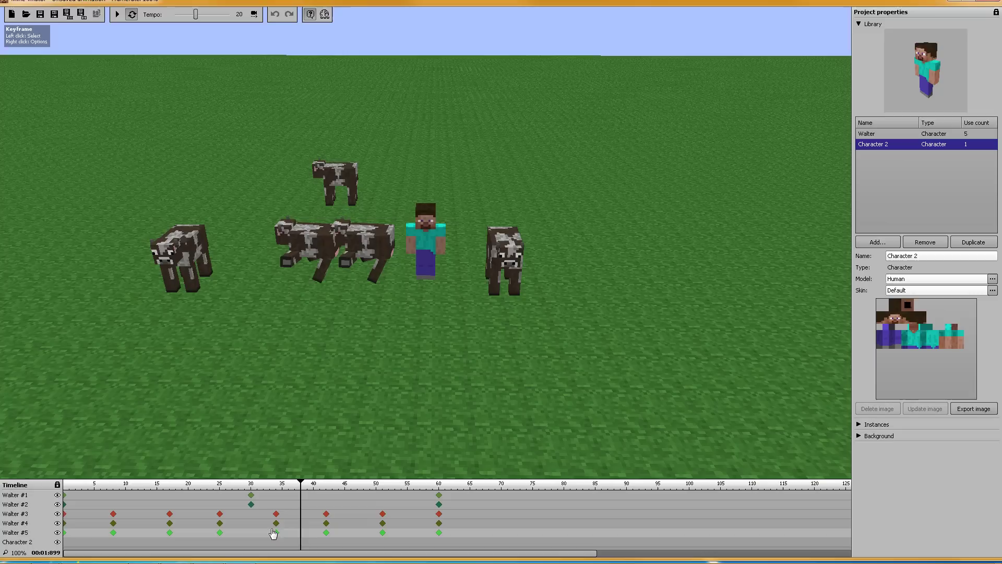
left_click(859, 24)
Hide Walter #1 through #5 from the timeline, leaving only Character 2's row.
left_click(858, 35)
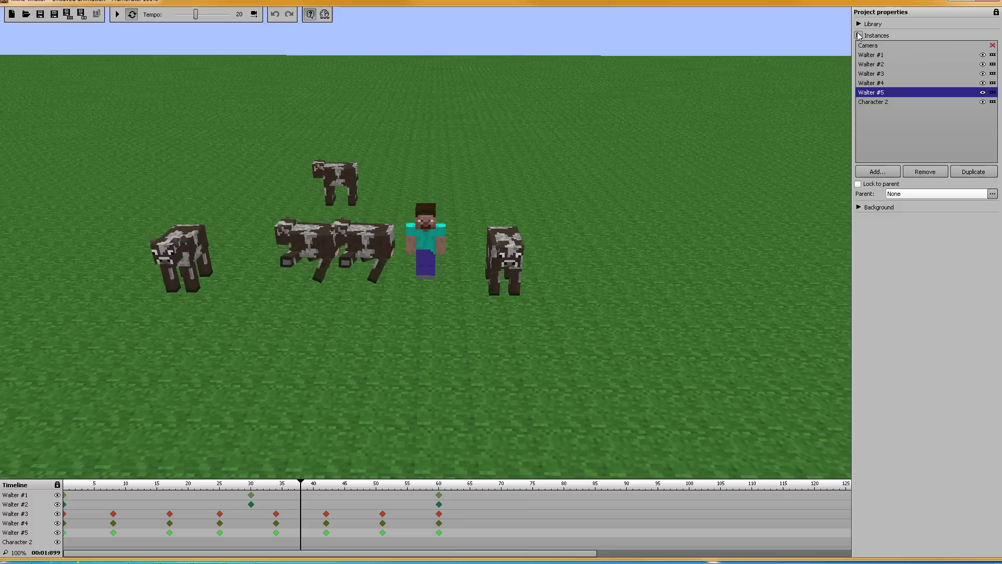
left_click(983, 55)
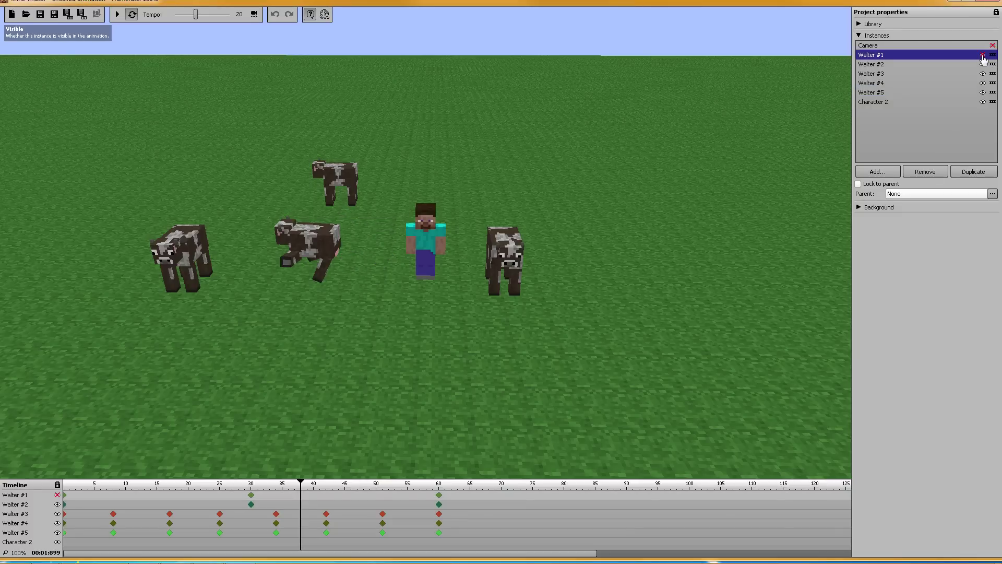
left_click(983, 55)
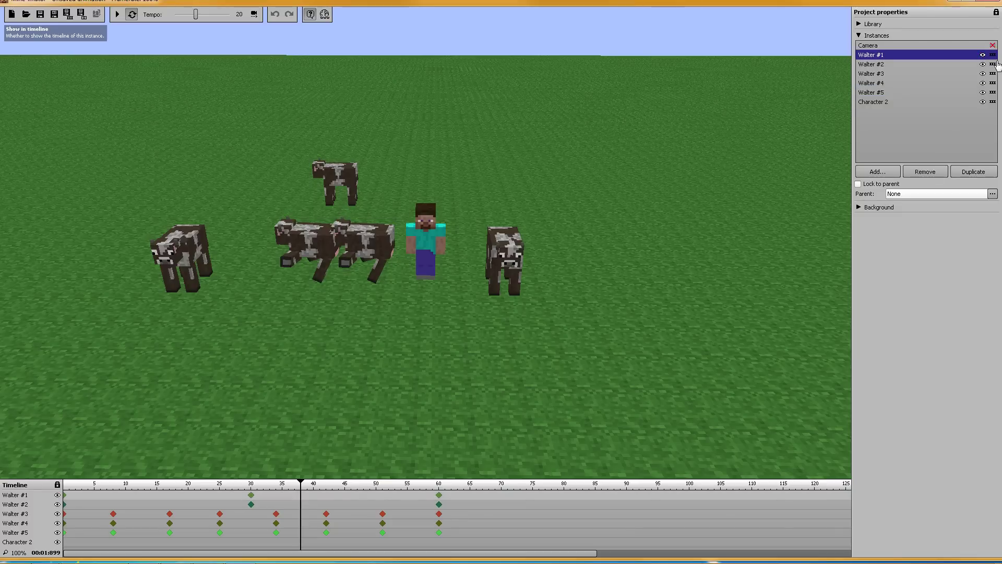
left_click(993, 54)
left_click(993, 64)
left_click(993, 74)
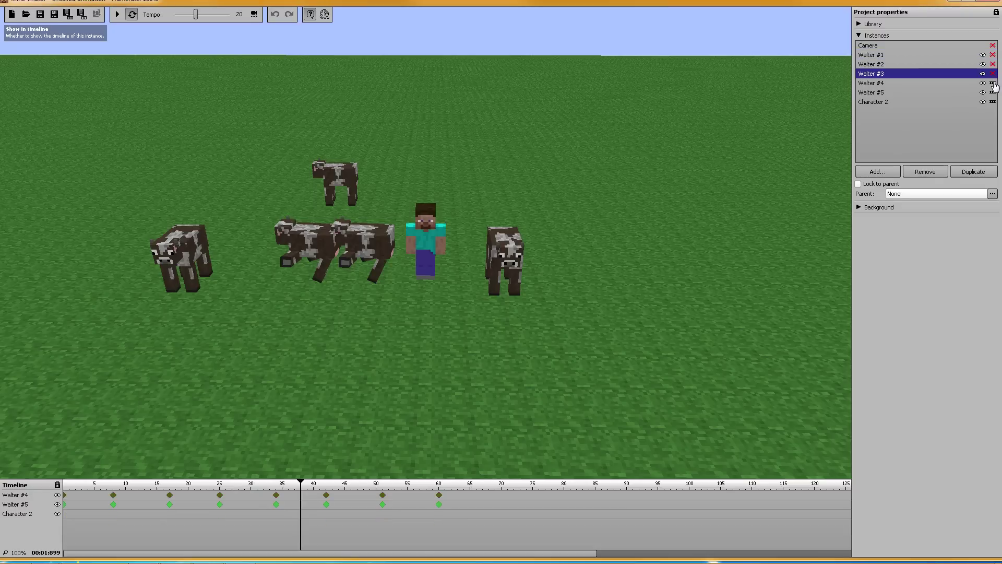
left_click(993, 83)
left_click(993, 93)
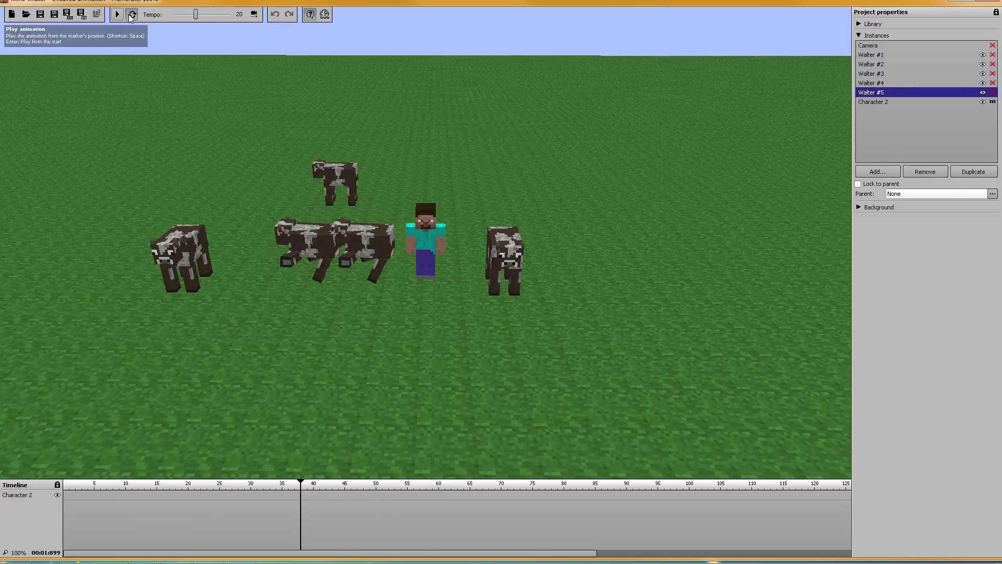
Key Character 2 at frame 0, then rotate it to Z 362 at frame 35.
key("space")
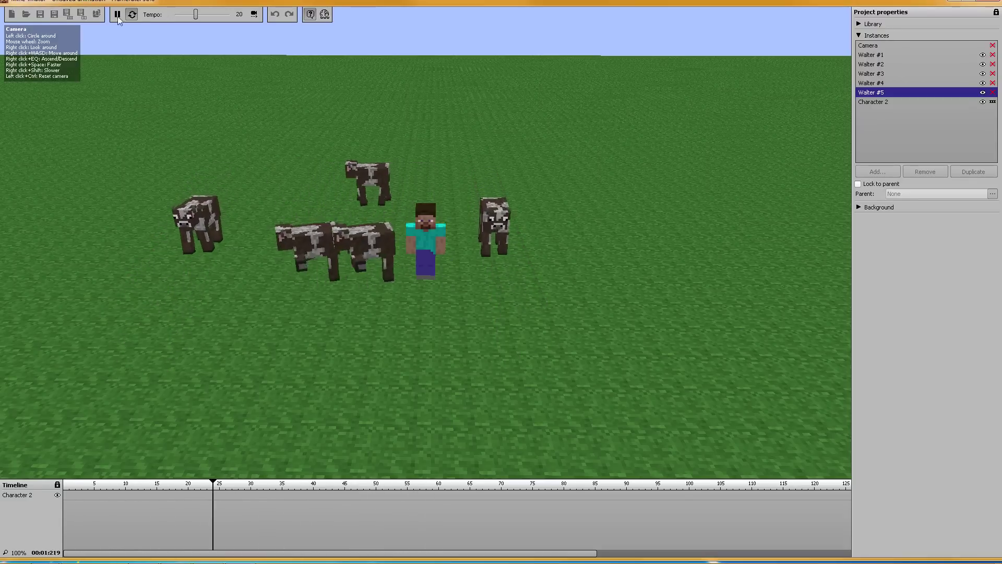
key("space")
left_click(64, 498)
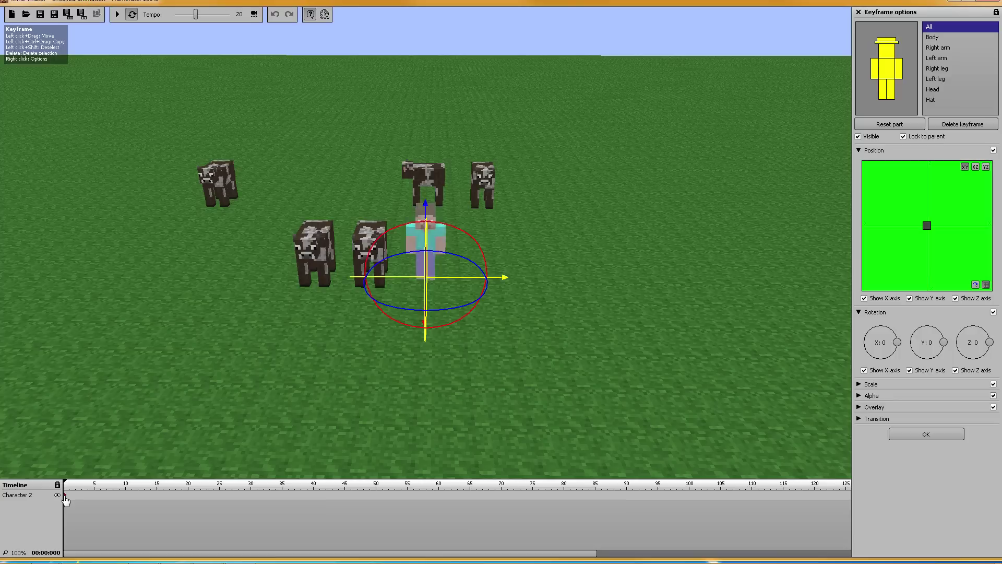
left_click_drag(67, 496, 282, 497)
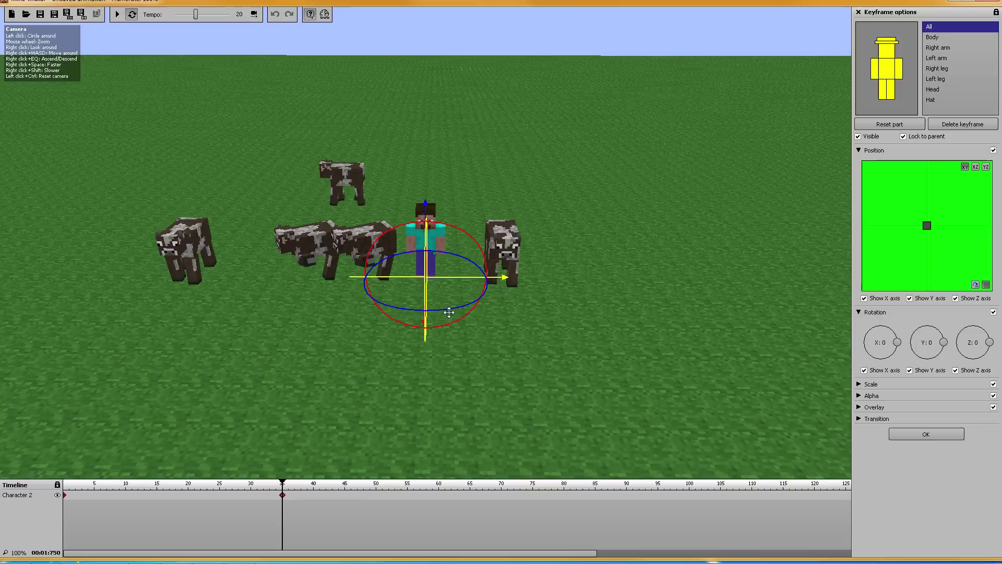
mouse_move(450, 316)
left_mouse_down()
mouse_move(396, 292)
mouse_move(423, 327)
mouse_move(460, 328)
left_mouse_up()
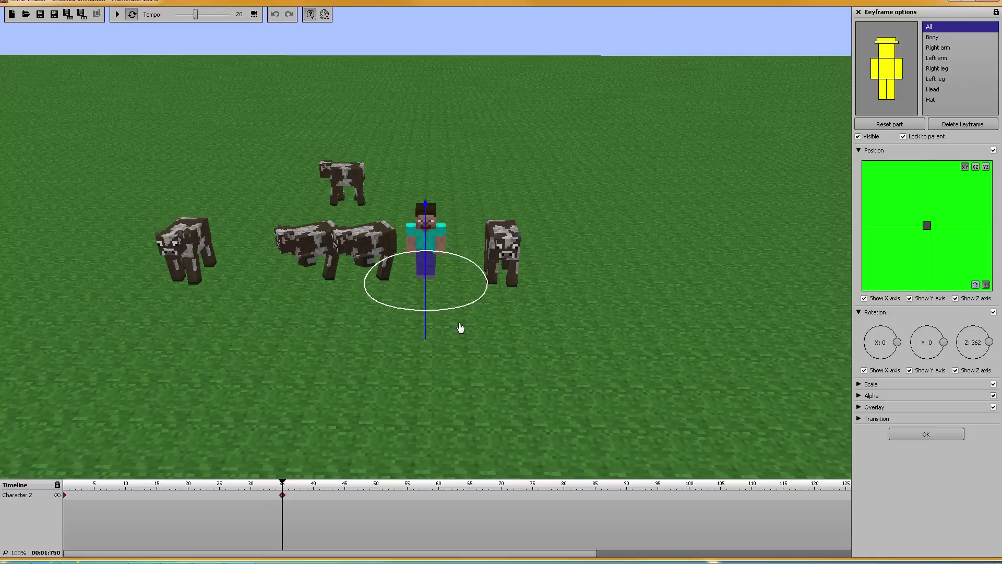
Preview the spin from the start, then close Keyframe options.
left_click(117, 14)
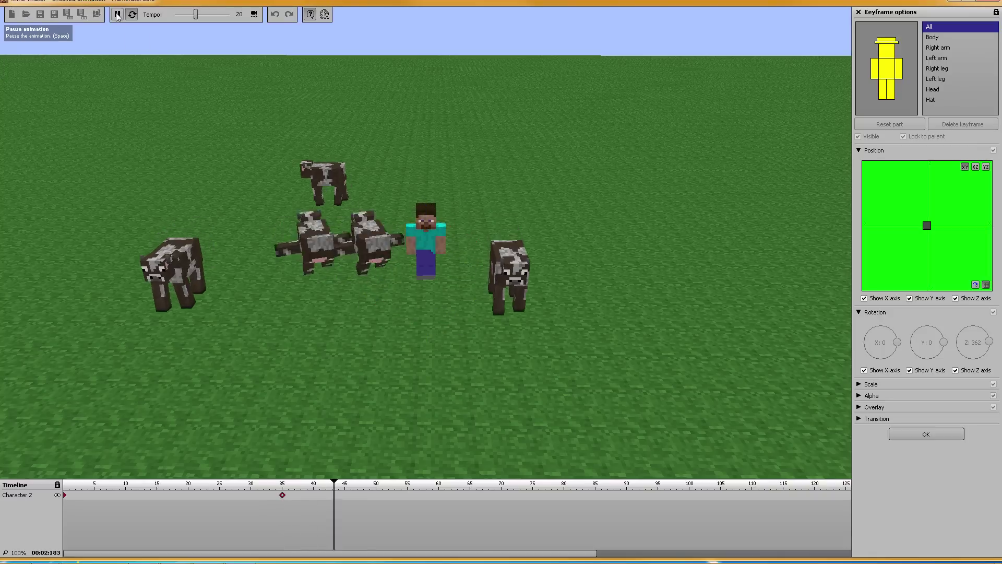
left_click(117, 14)
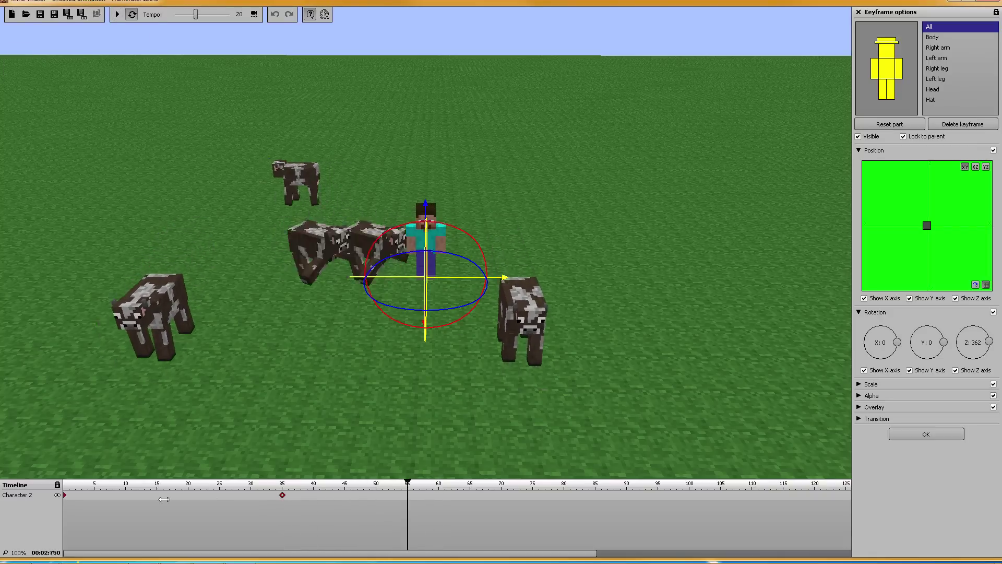
left_click(65, 496)
key("space")
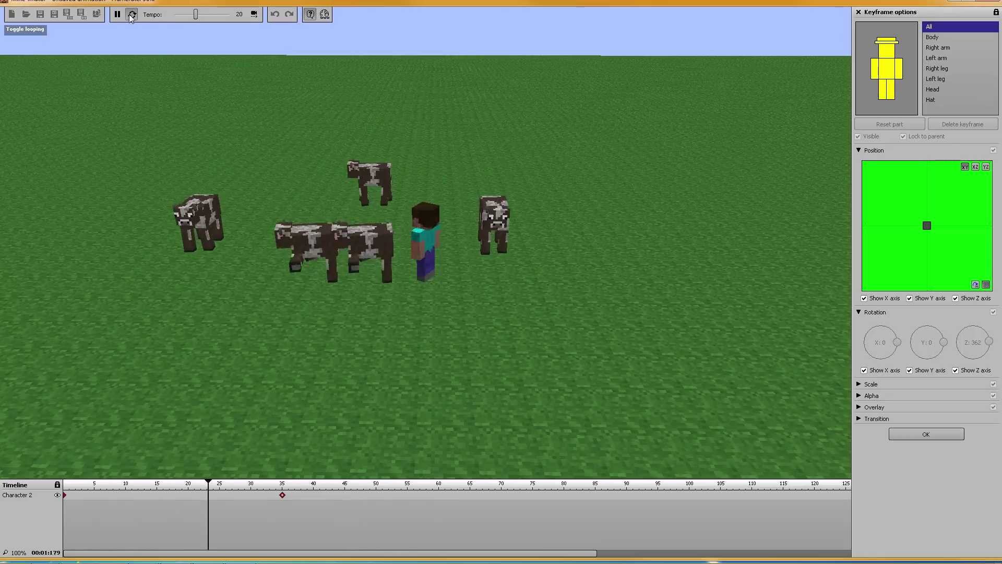
key("space")
left_click(937, 435)
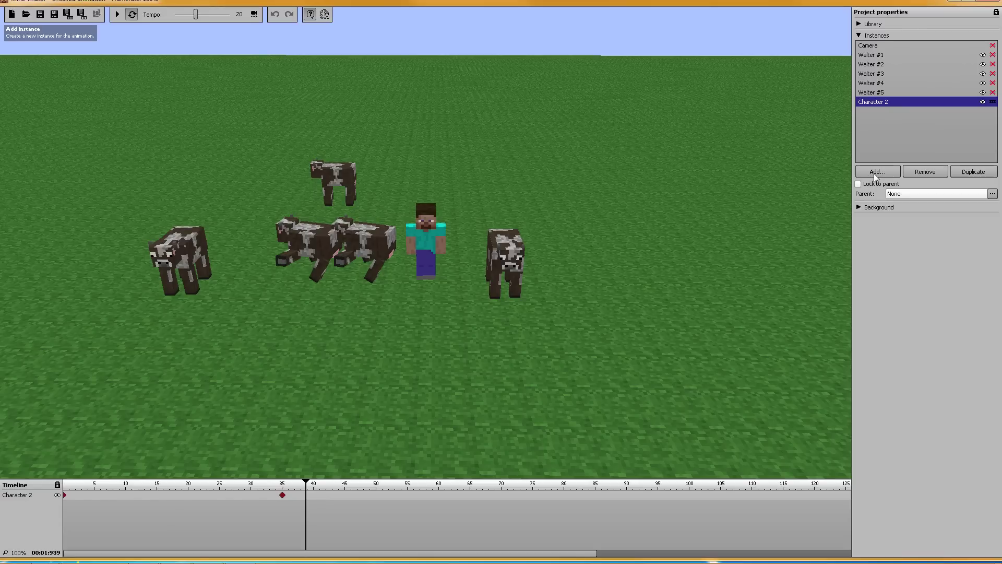
Add a diamond sword item to the Library and rename it 'sword'.
left_click(859, 36)
left_click(859, 24)
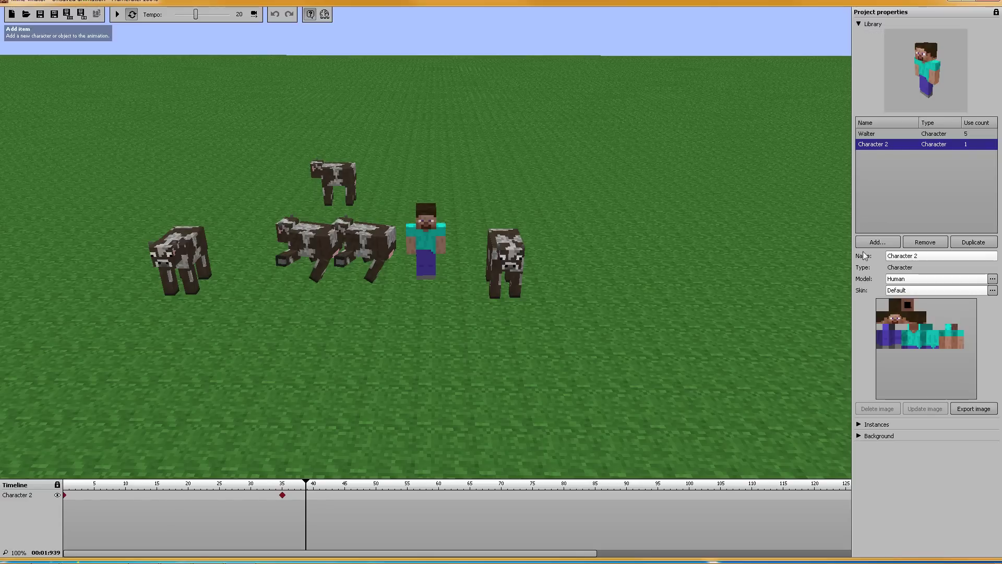
left_click(873, 241)
left_click(881, 267)
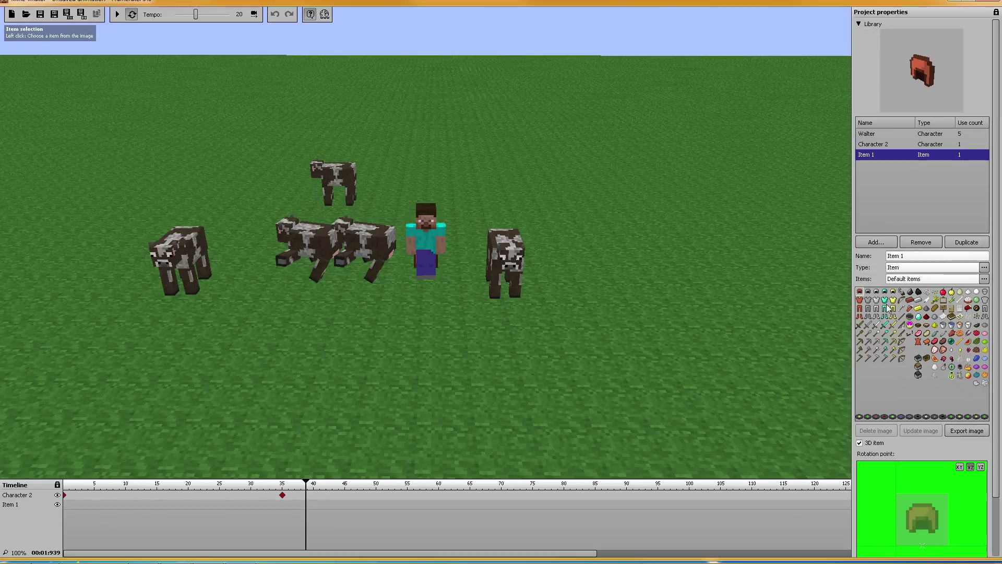
left_click(884, 325)
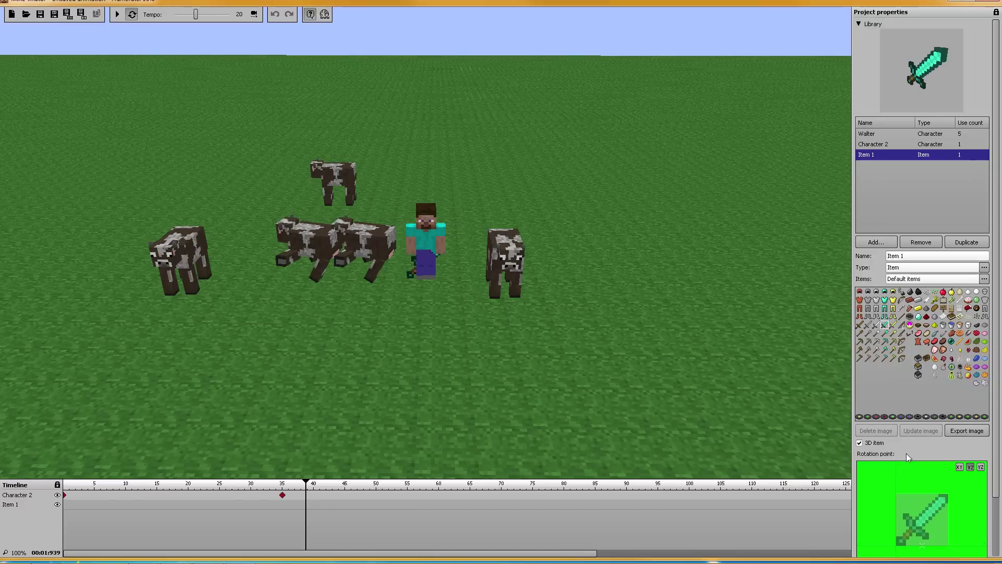
left_click(917, 256)
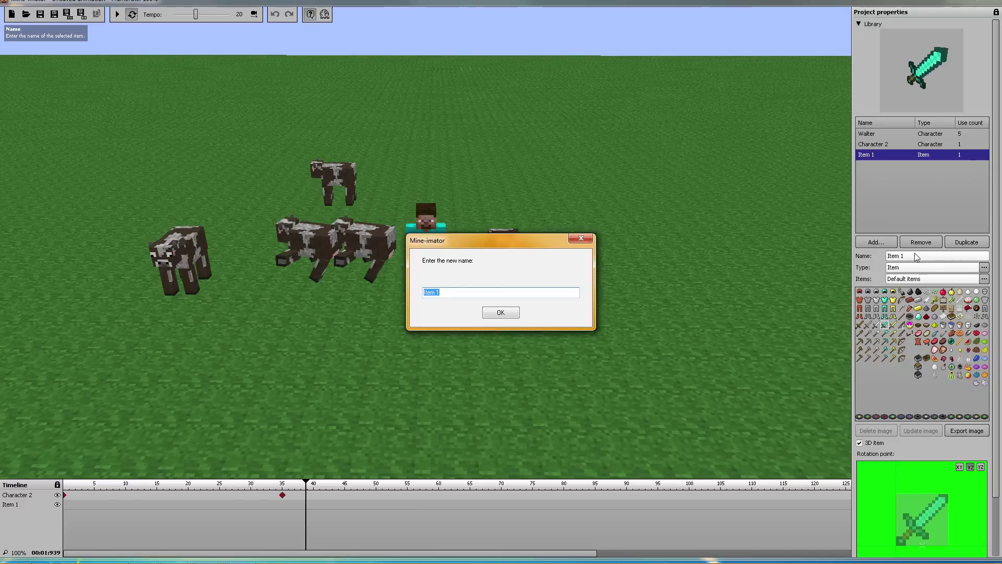
type("sword")
key("Return")
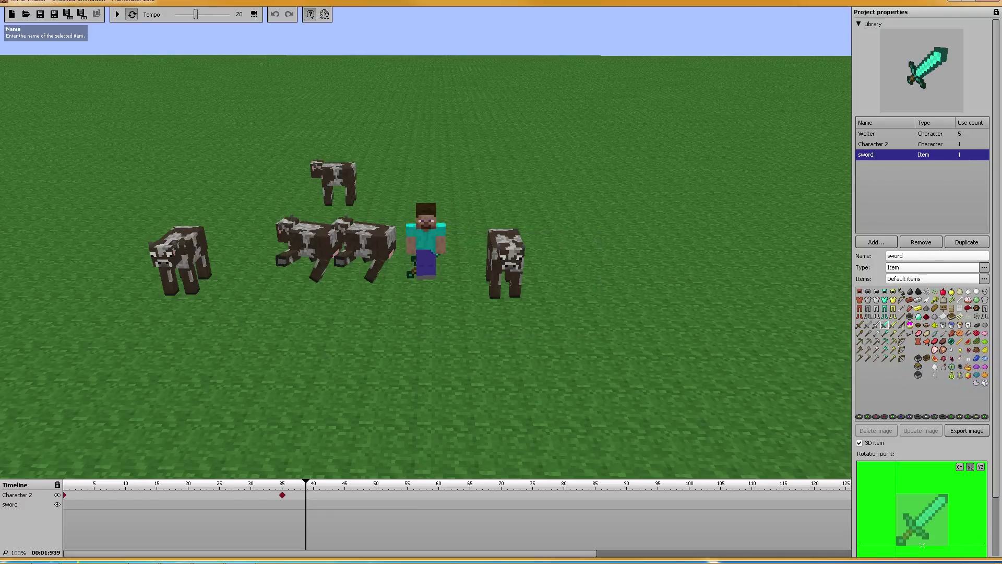
Lock the sword instance to Character 2's right arm.
left_click(859, 24)
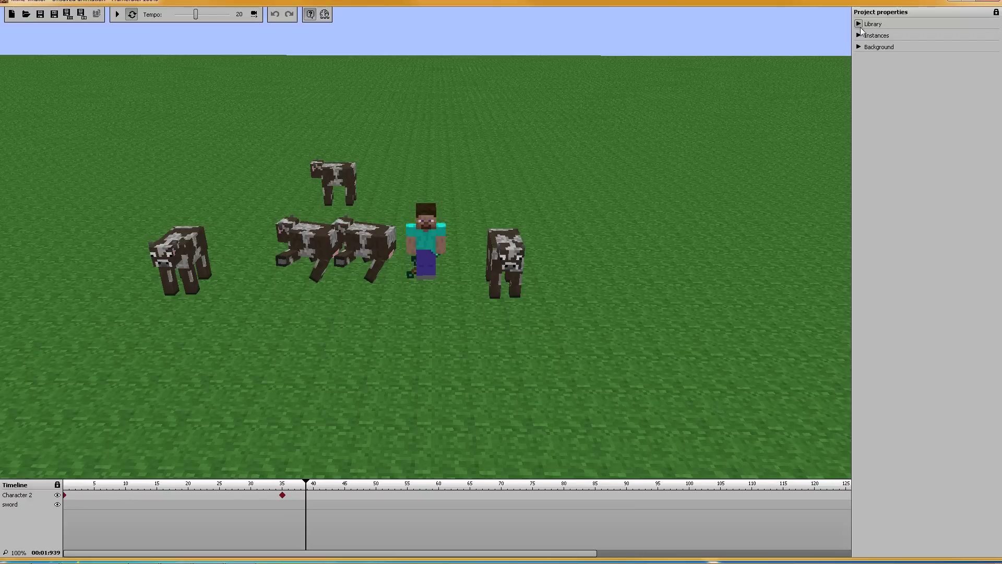
left_click(860, 36)
left_click(871, 112)
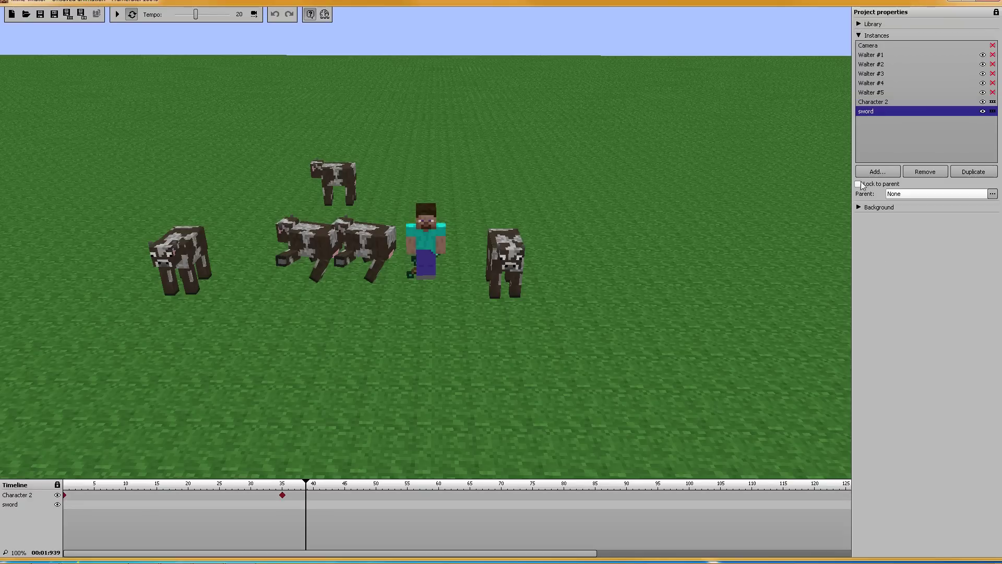
left_click(859, 184)
left_click(895, 194)
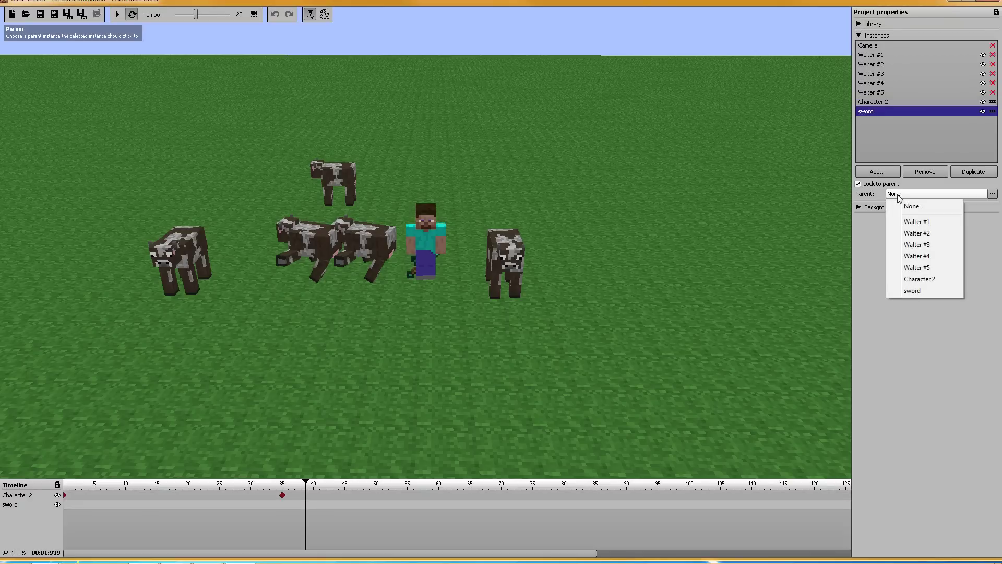
left_click(935, 279)
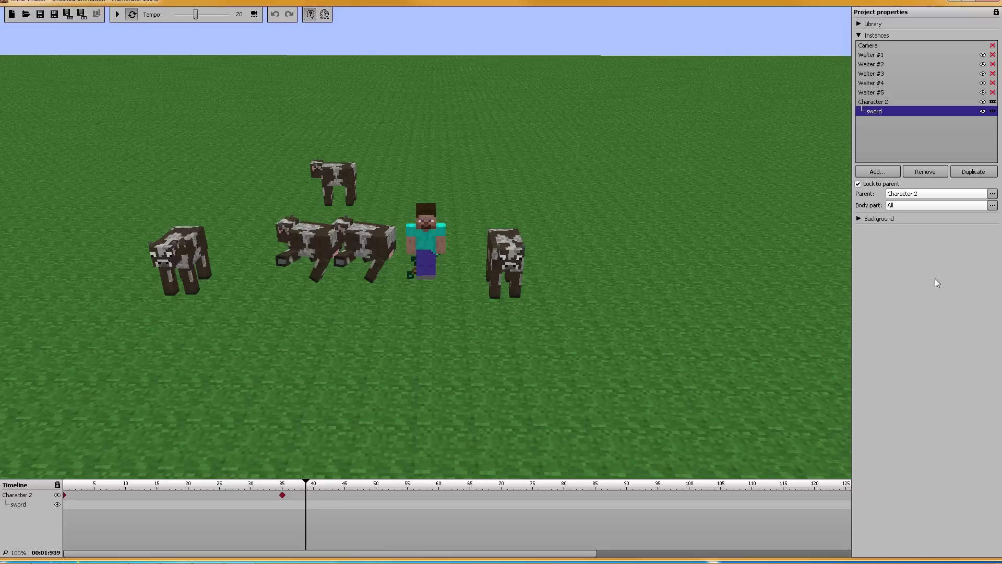
left_click(904, 206)
left_click(916, 243)
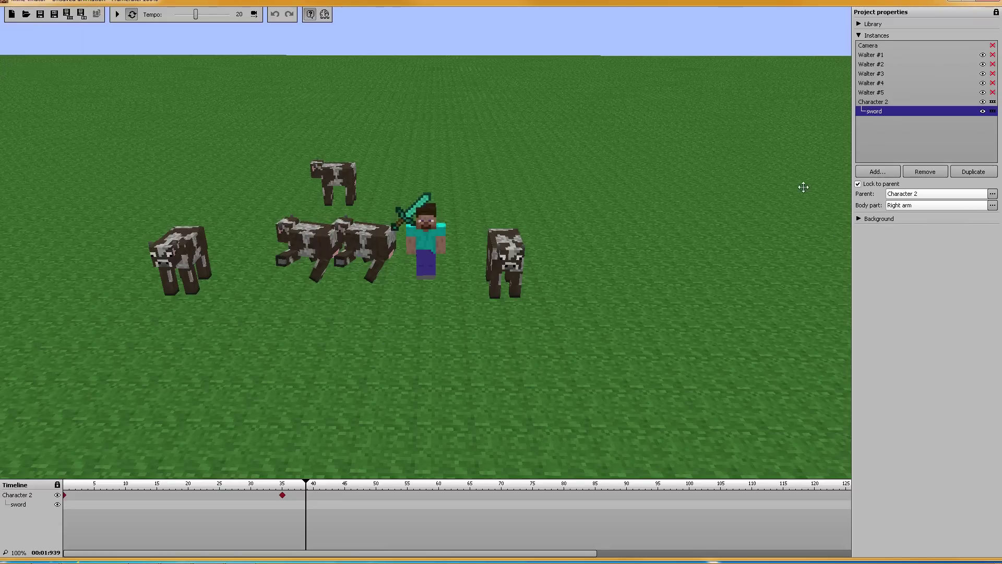
Add a sword keyframe at frame 0 with Z rotation set to exactly -90.
left_click(66, 506)
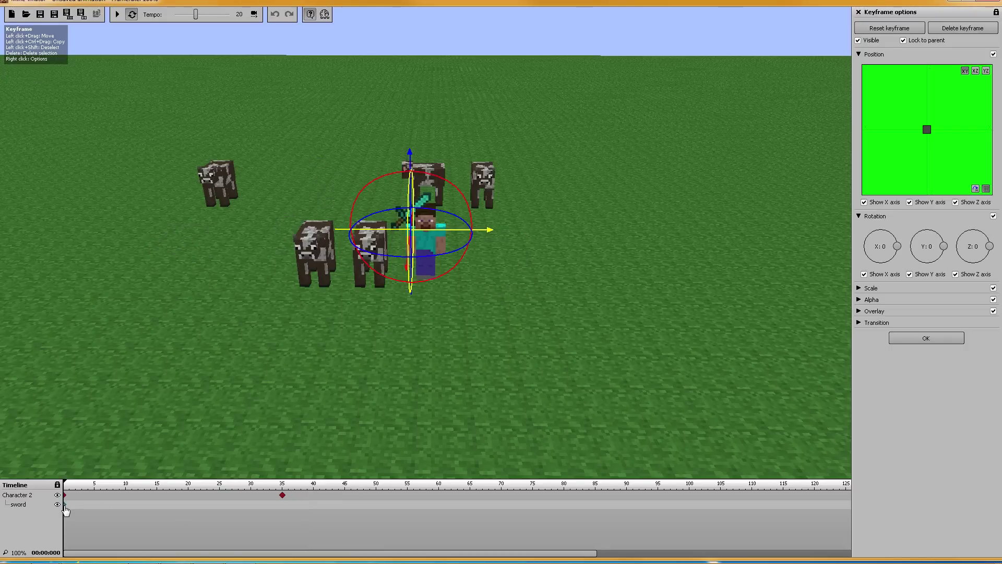
left_click_drag(459, 253, 404, 267)
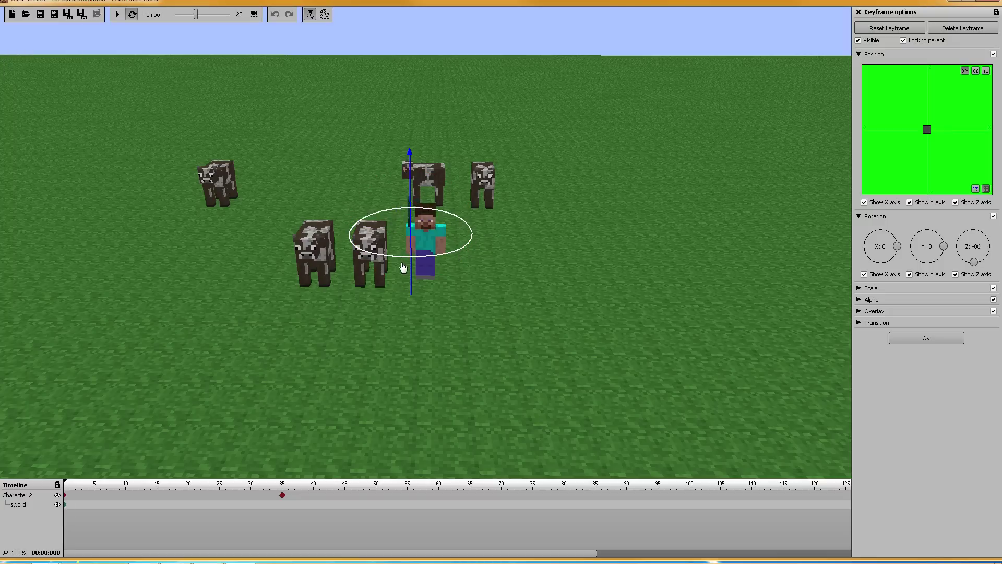
right_click(970, 243)
left_click(964, 281)
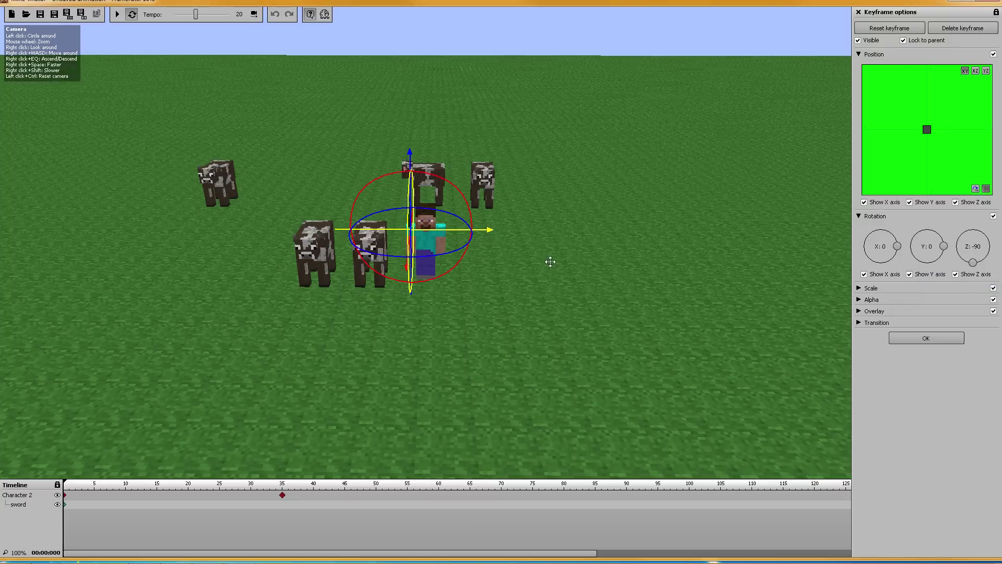
Raise the sword into the character's hand and tilt it around X.
left_click_drag(549, 263, 446, 179)
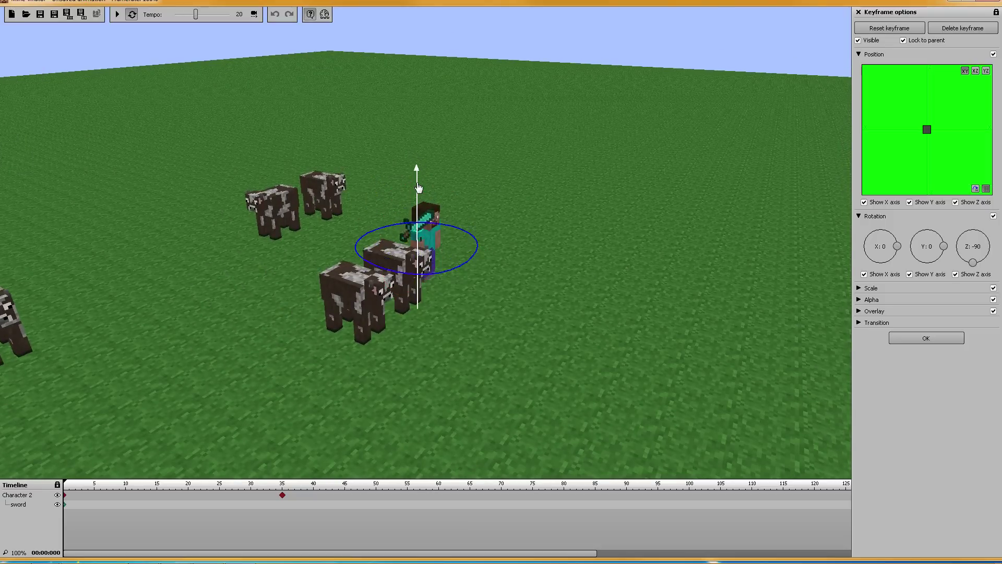
left_click(422, 219)
right_click_drag(422, 220, 386, 401)
key("w")
left_click_drag(415, 288, 420, 217)
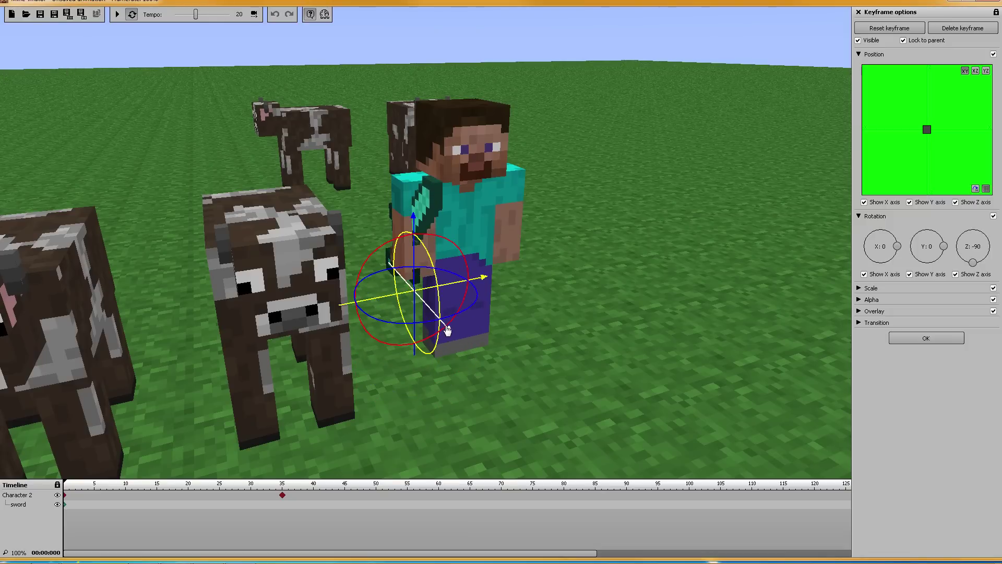
left_click_drag(447, 330, 473, 354)
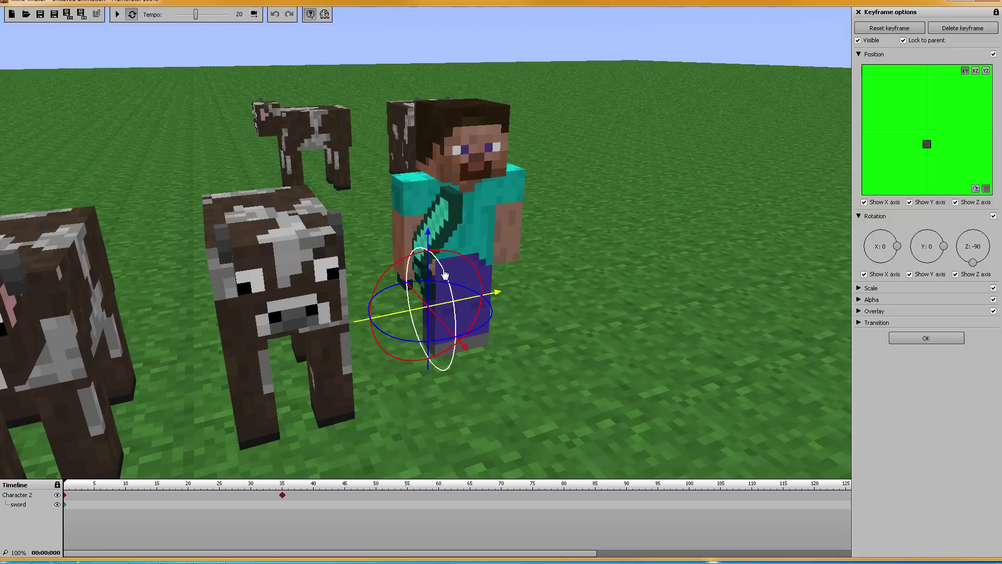
left_click_drag(444, 274, 316, 357)
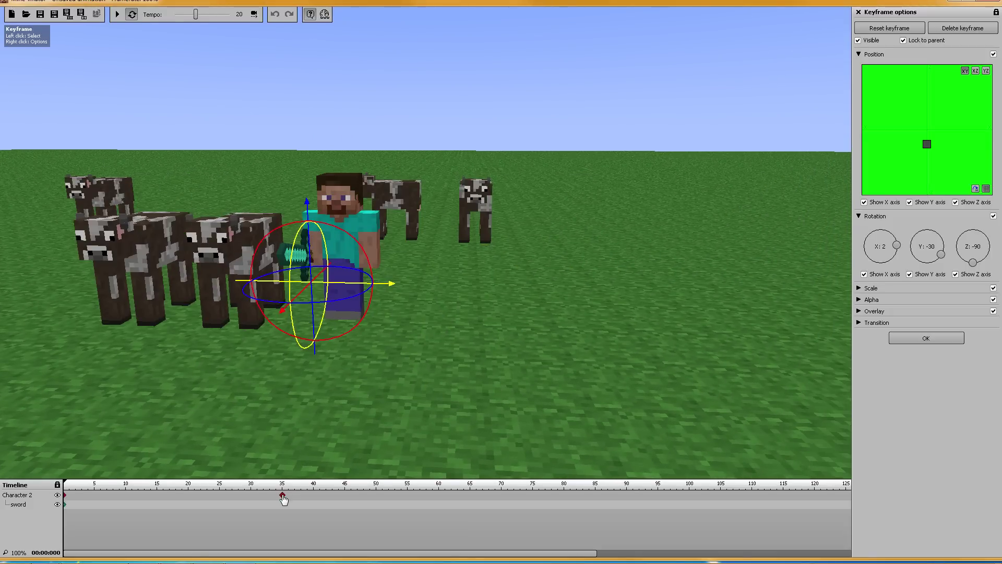
Duplicate Character 2 twice, creating Character 2 #2 and #3.
left_click(915, 338)
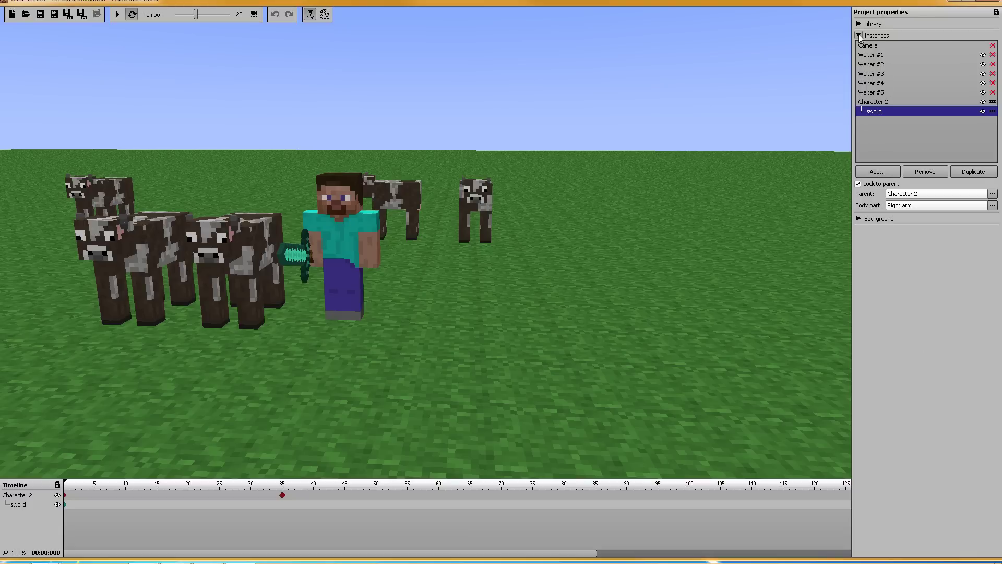
left_click(881, 104)
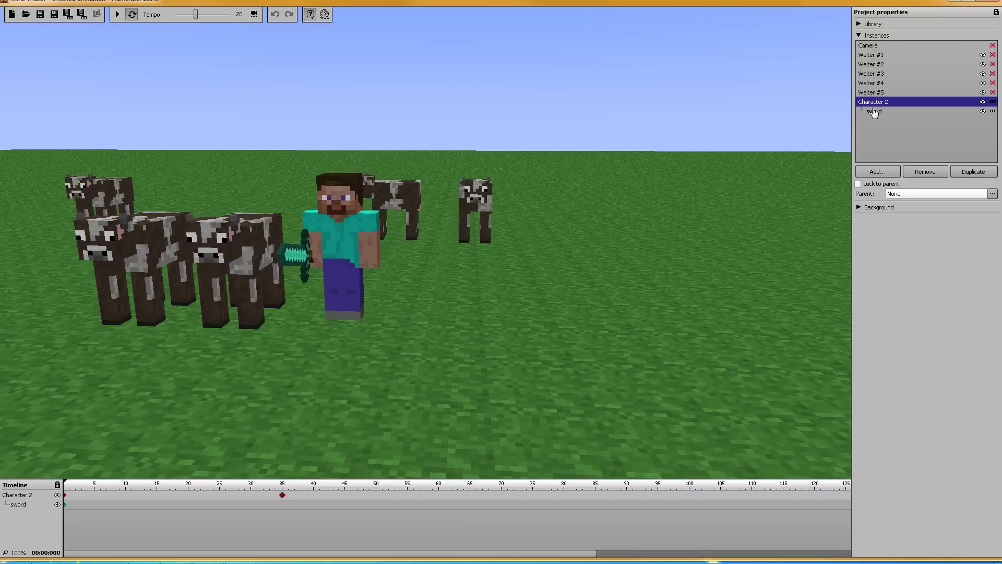
left_click(875, 112)
left_click(876, 103)
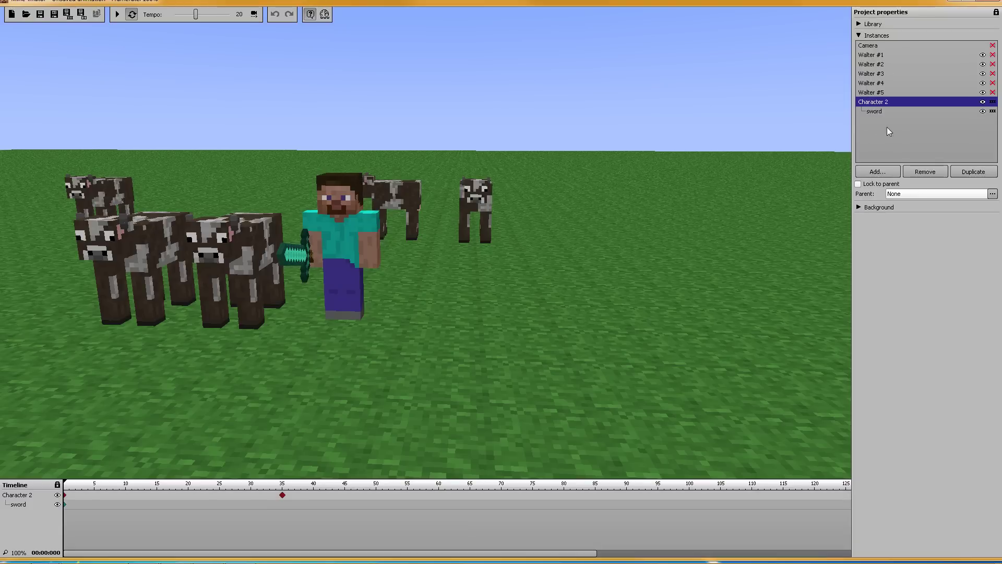
left_click(973, 171)
left_click(972, 171)
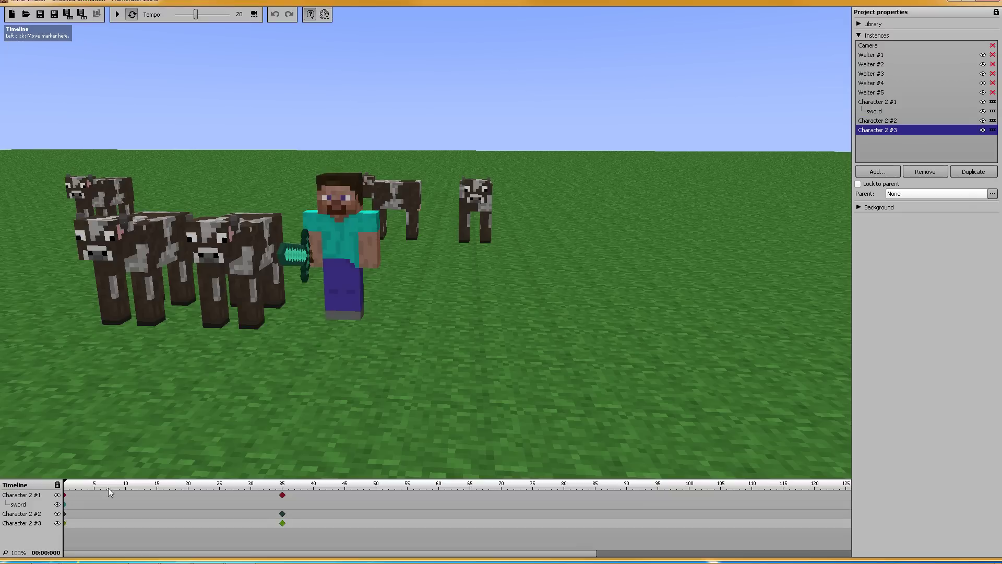
Move Character 2 #2 and #3 right at frames 0 and 35, forming a row.
left_click(65, 516)
left_click_drag(426, 320, 517, 326)
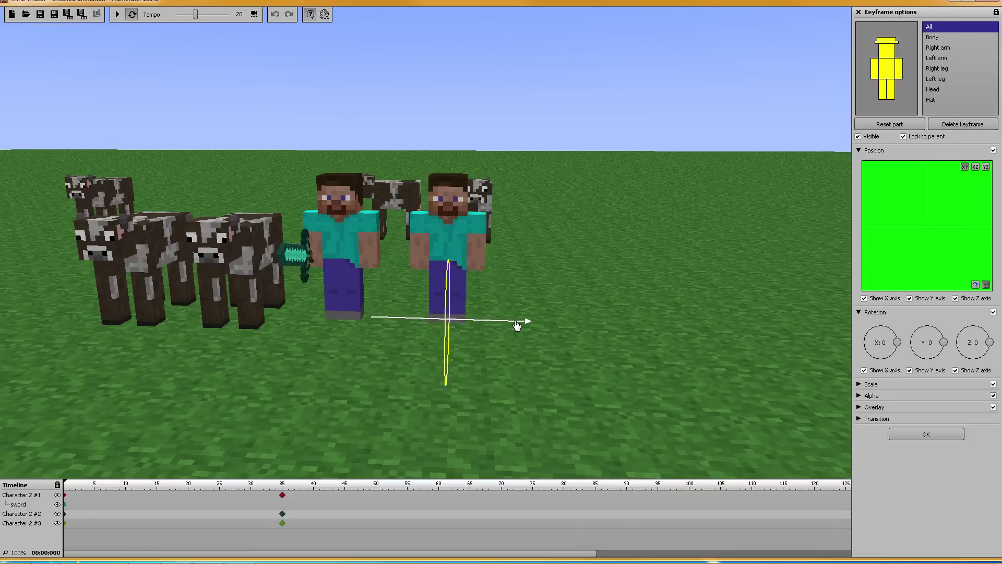
left_click(283, 513)
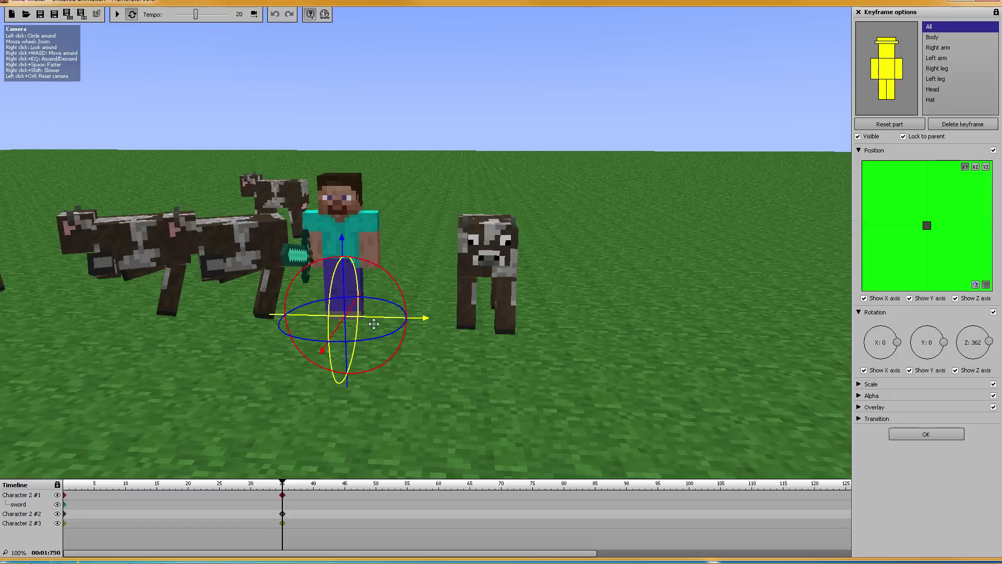
left_click_drag(374, 323, 511, 326)
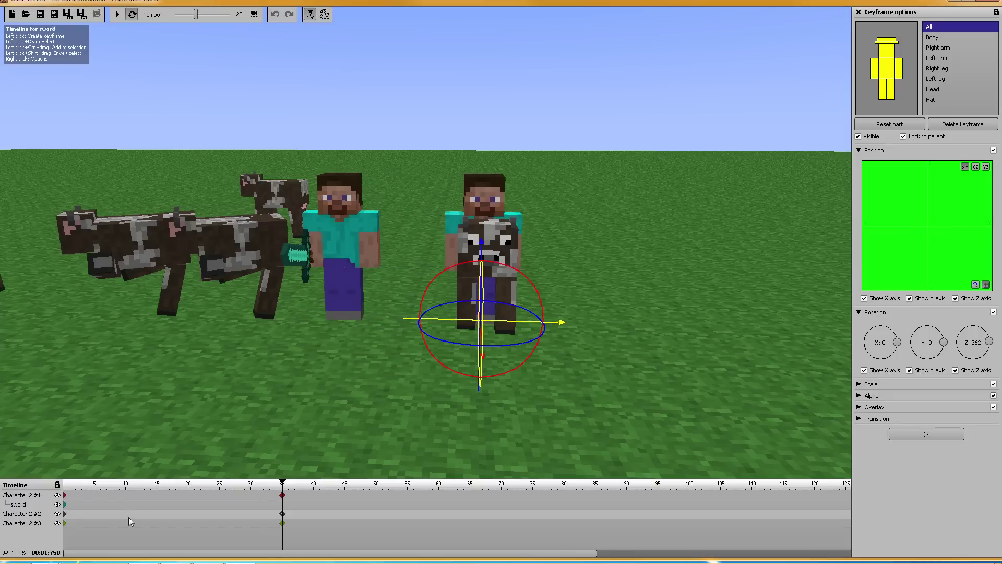
left_click(66, 525)
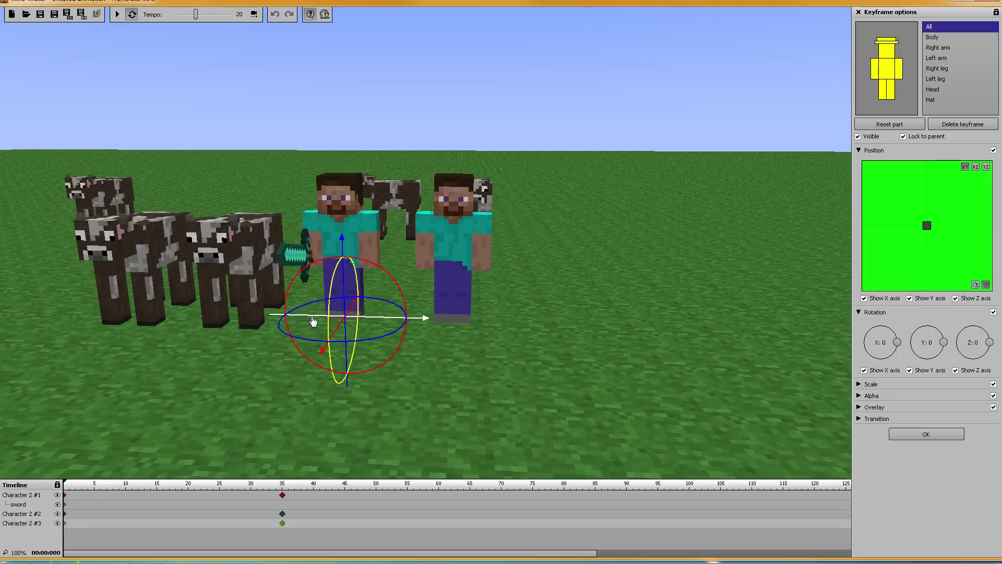
left_click_drag(326, 320, 566, 324)
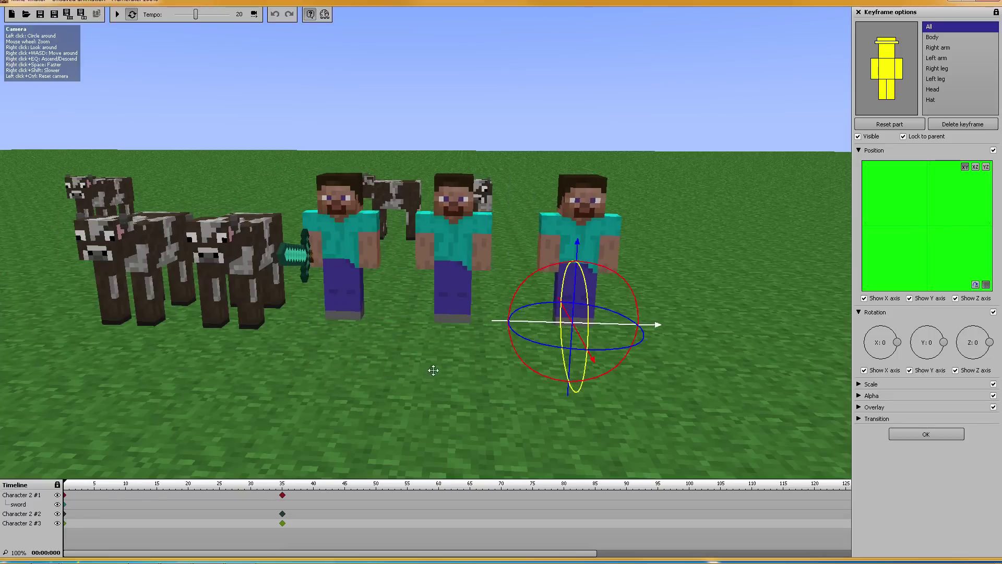
left_click(283, 524)
left_click_drag(297, 320, 535, 324)
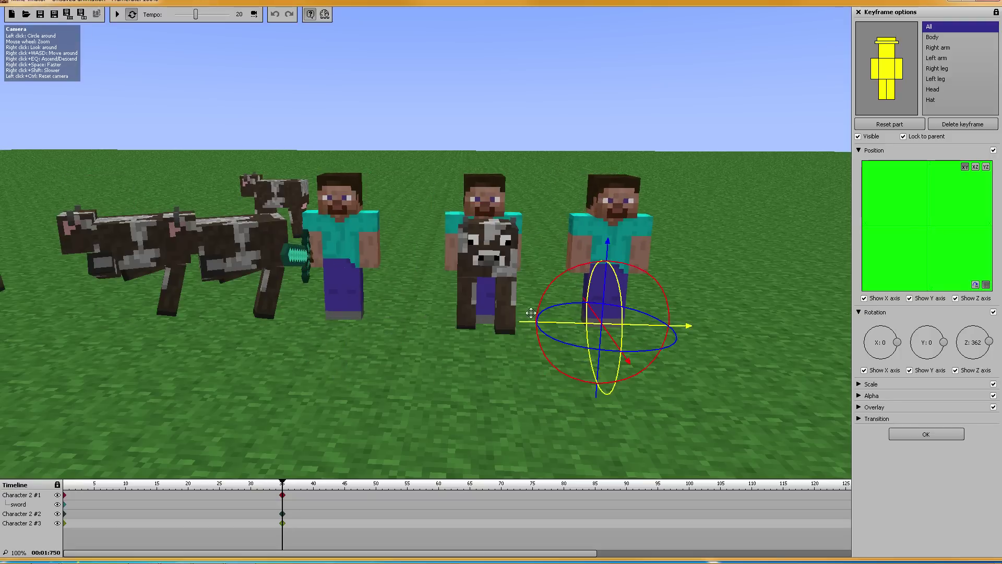
Duplicate the sword twice, creating sword #2 and sword #3.
left_click(926, 433)
left_click(879, 116)
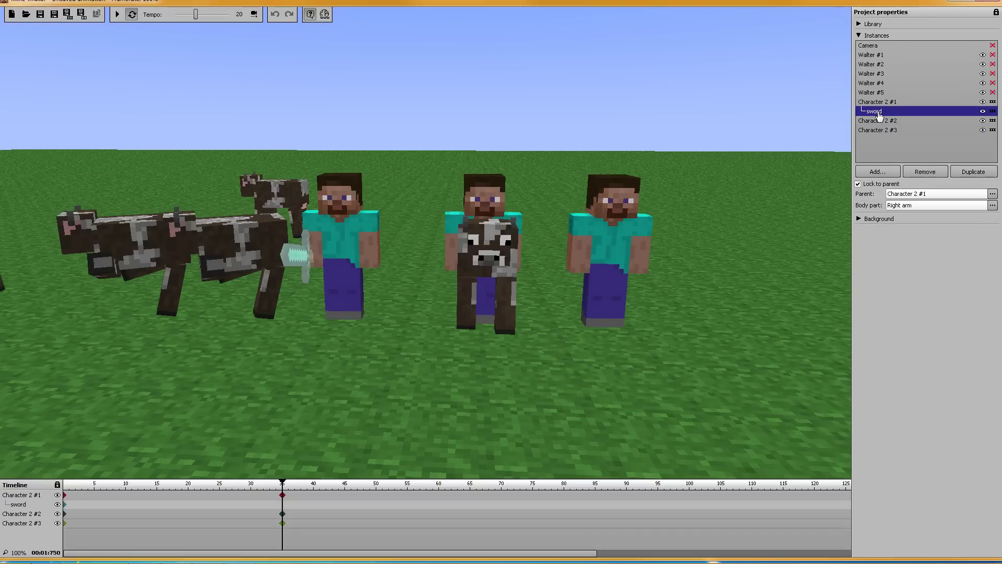
left_click(969, 172)
left_click(970, 173)
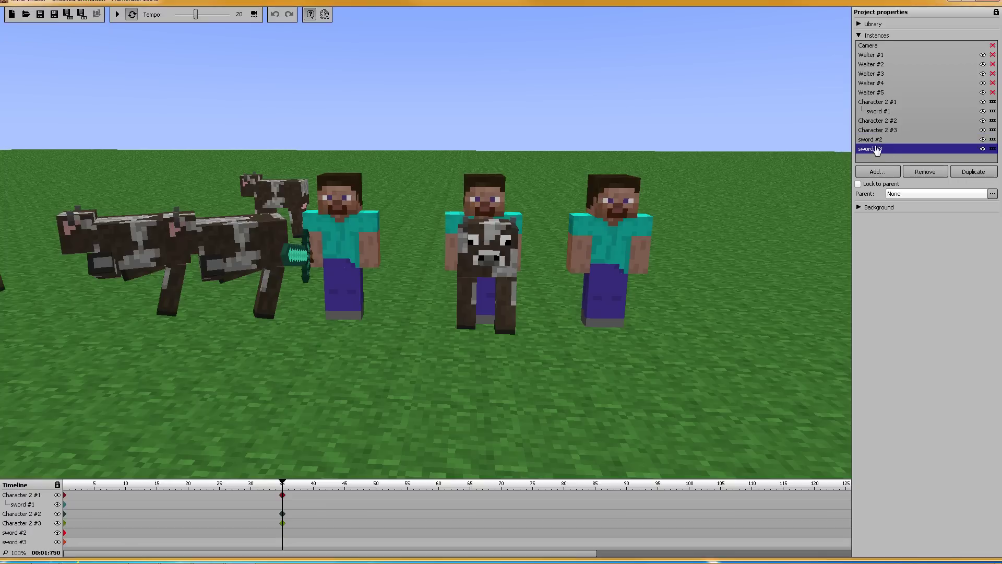
Lock sword #2 to Character 2 #2's left arm.
left_click(873, 140)
left_click(908, 197)
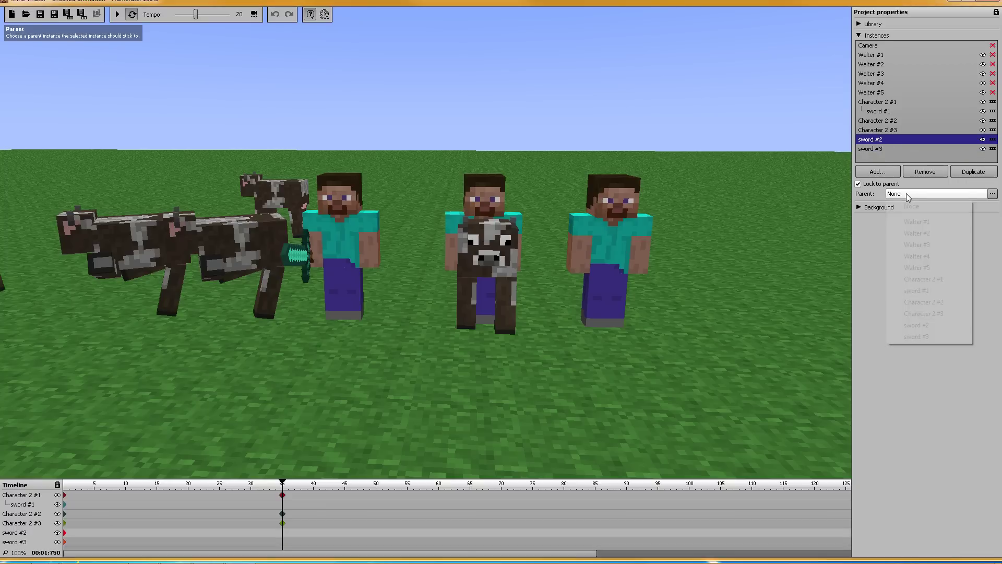
left_click(955, 303)
left_click(914, 206)
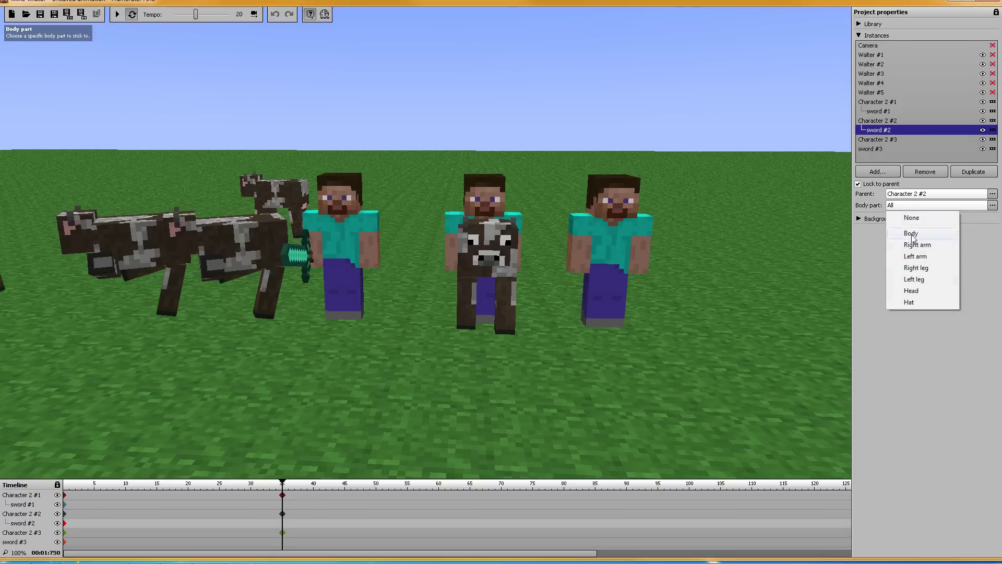
left_click(920, 258)
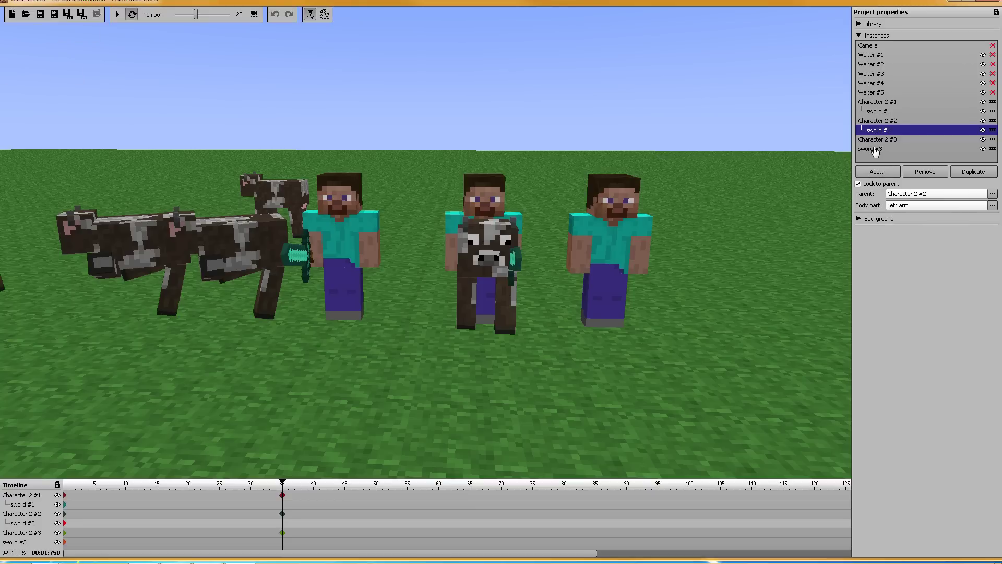
Lock sword #3 to Character 2 #3's right arm.
left_click(876, 150)
left_click(908, 196)
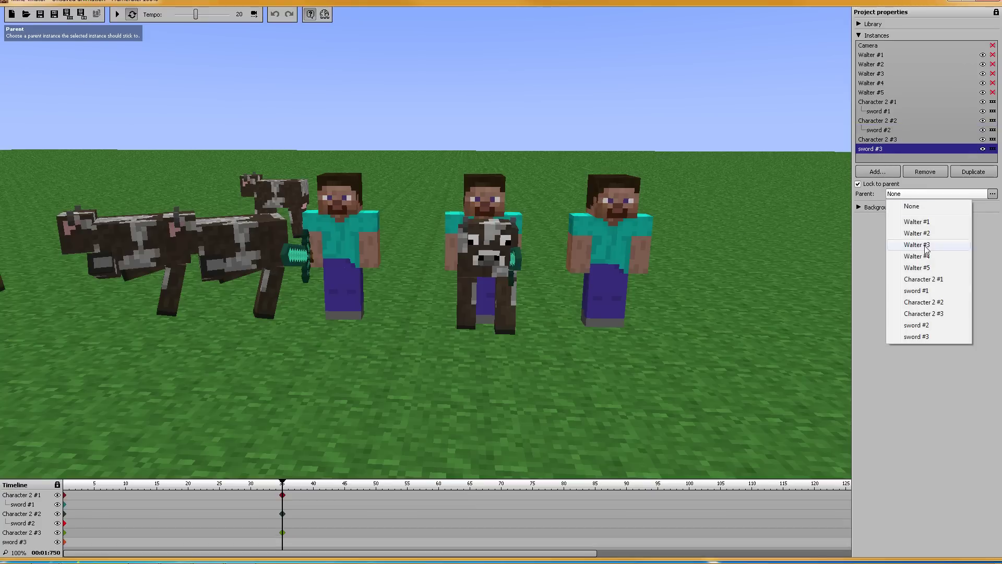
left_click(924, 314)
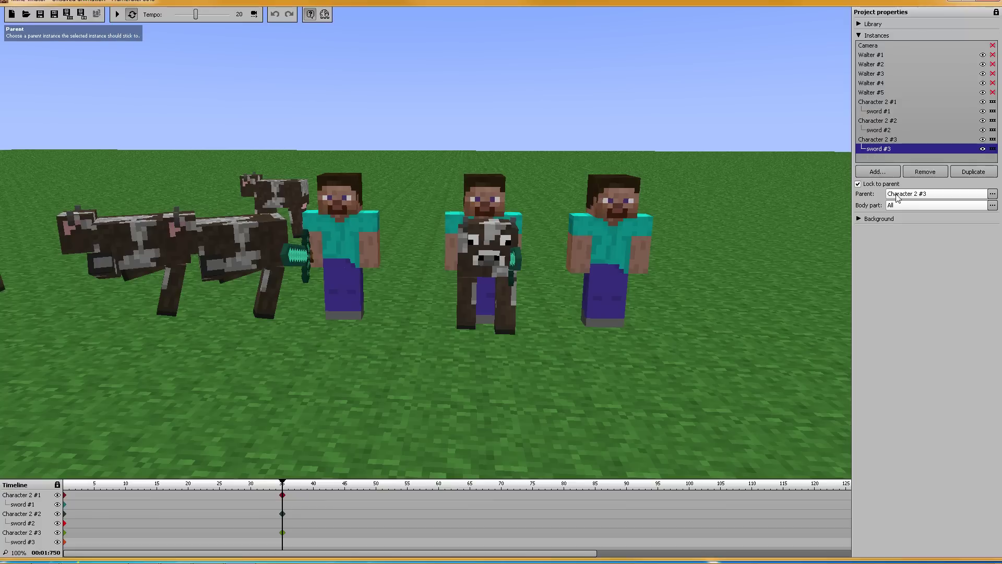
left_click(919, 207)
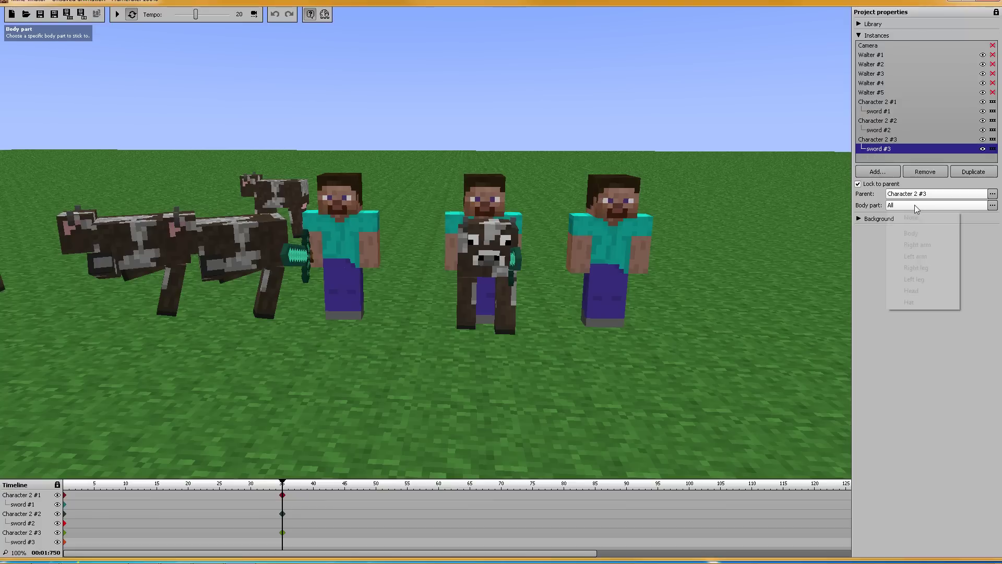
left_click(920, 249)
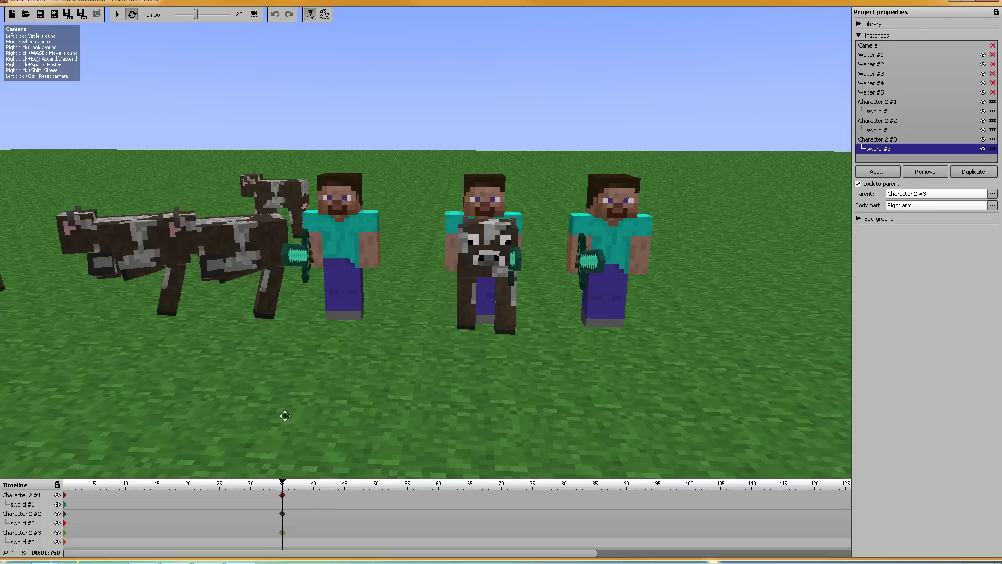
Rewind to frame 0 and play the animation through, then stop it.
left_click_drag(282, 482, 32, 477)
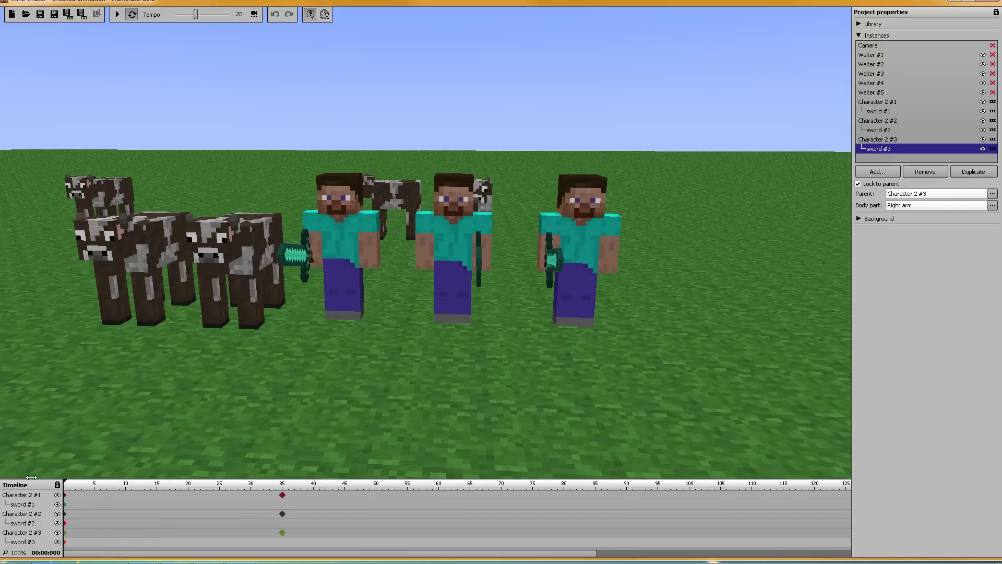
mouse_move(339, 295)
right_mouse_down()
mouse_move(344, 365)
mouse_move(349, 292)
right_mouse_up()
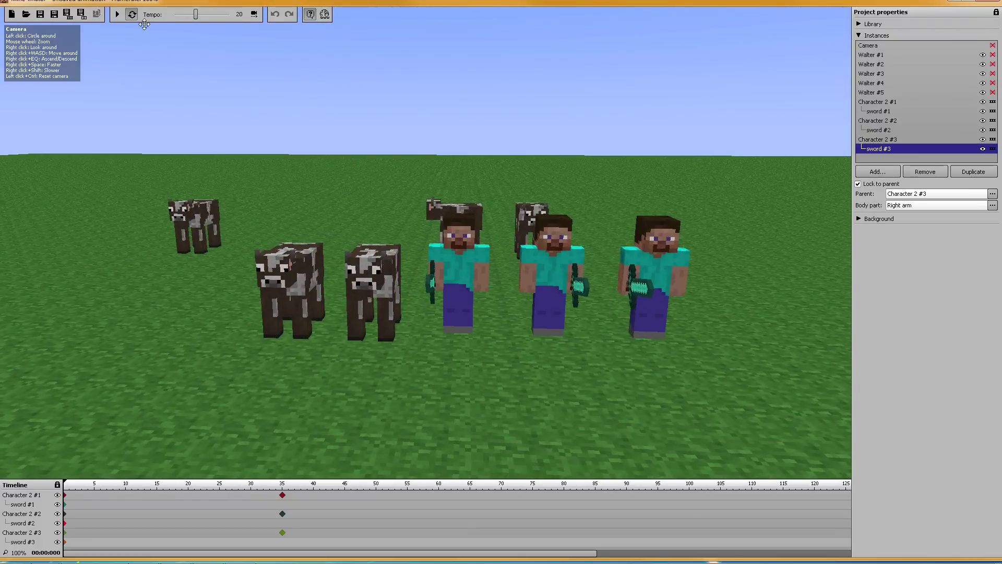
left_click(117, 14)
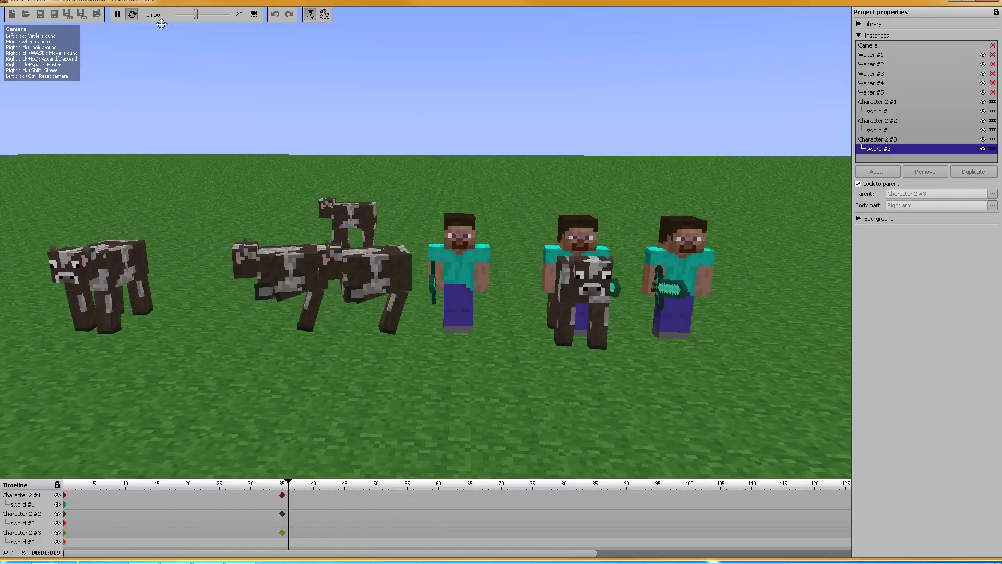
left_click(867, 150)
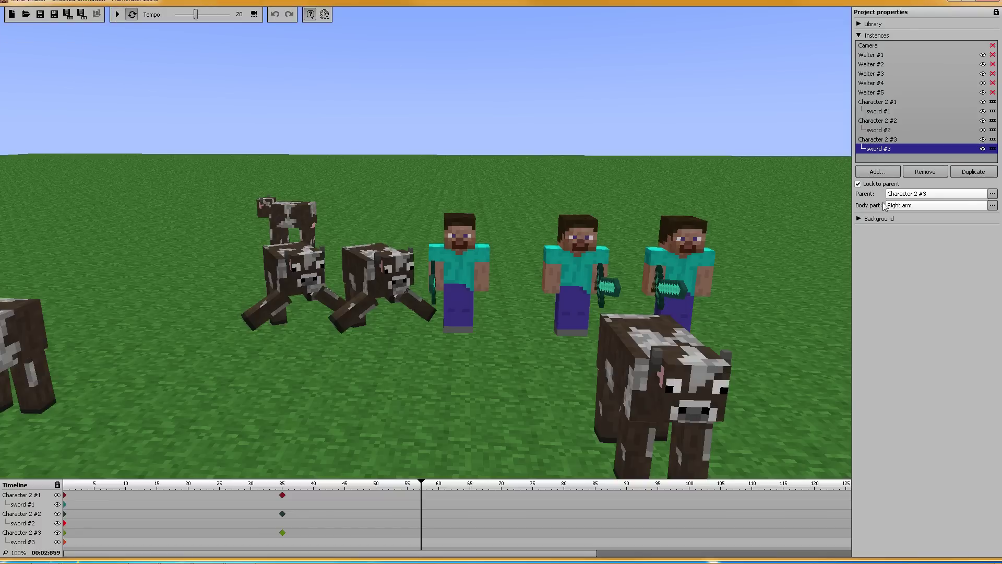
Remove sword #3 and Character 2 #3, confirming each deletion.
left_click(922, 173)
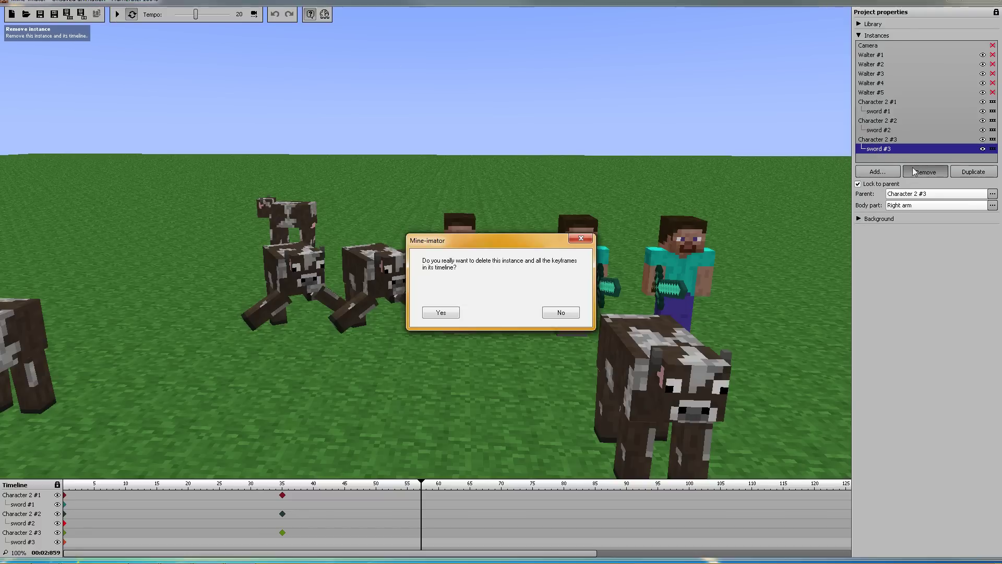
left_click(442, 311)
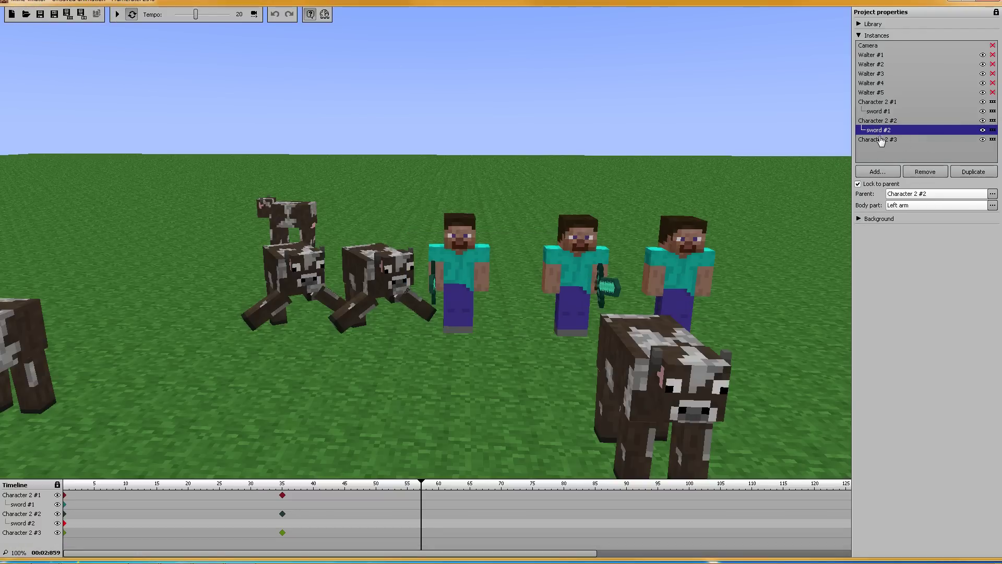
left_click(882, 140)
left_click(931, 172)
left_click(441, 311)
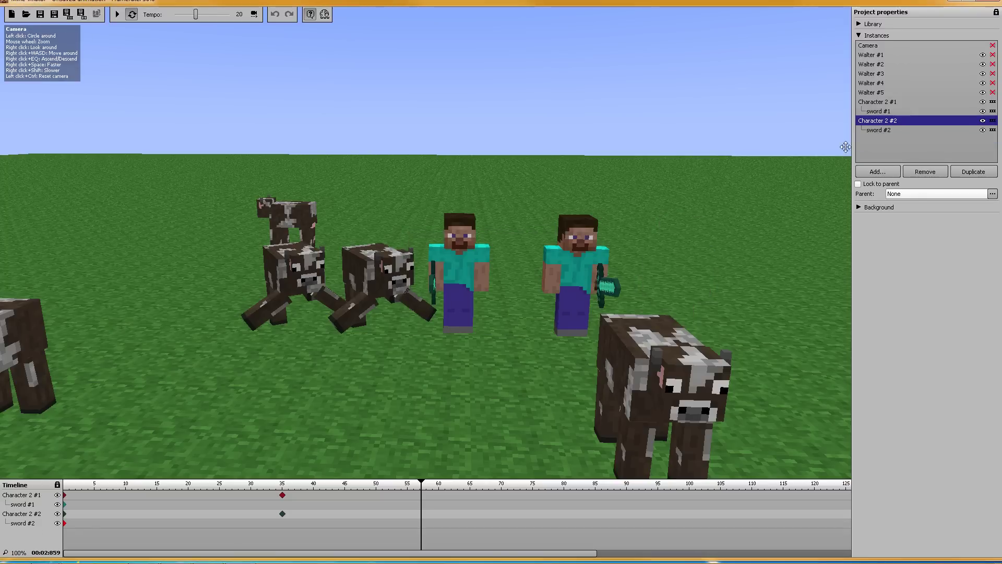
Inspect the Library: Walter used 5 times, Character 2 and sword twice each.
left_click(859, 35)
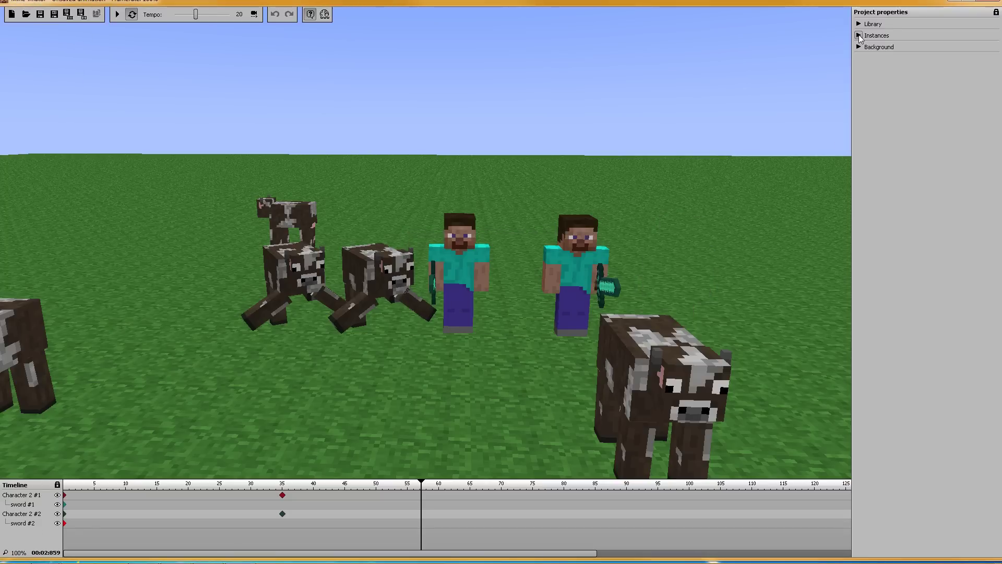
left_click(859, 24)
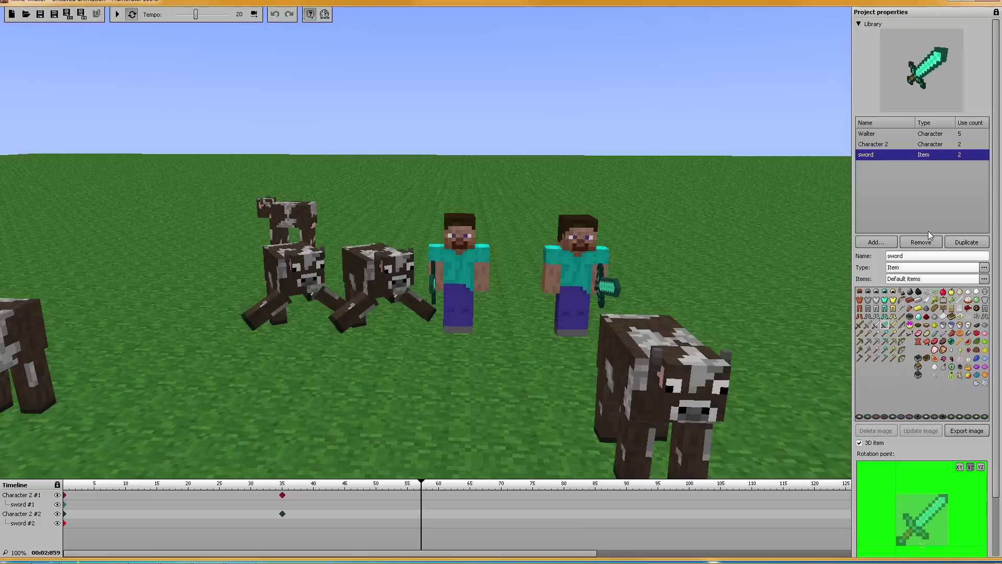
left_click(859, 25)
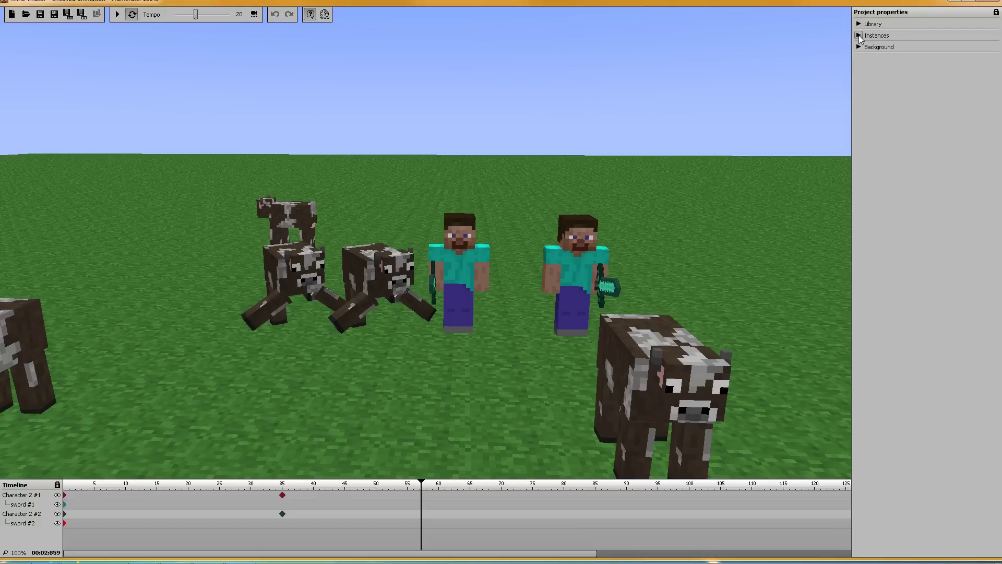
left_click(859, 24)
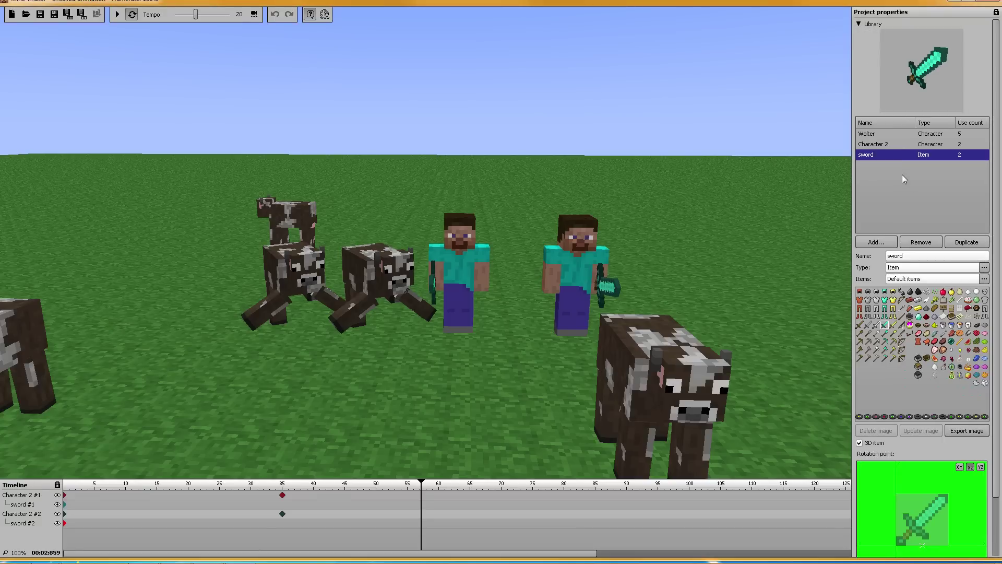
left_click(859, 25)
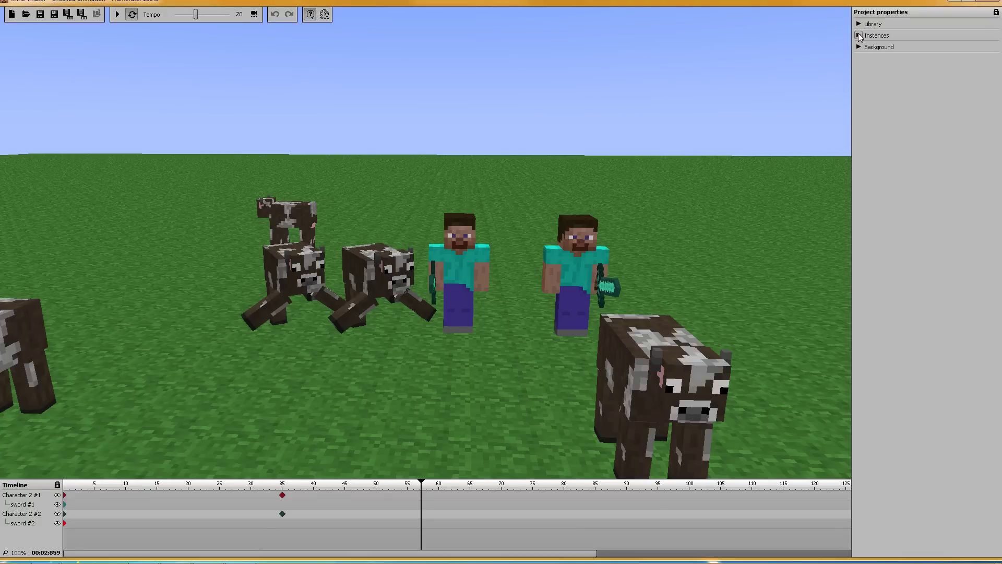
left_click(858, 35)
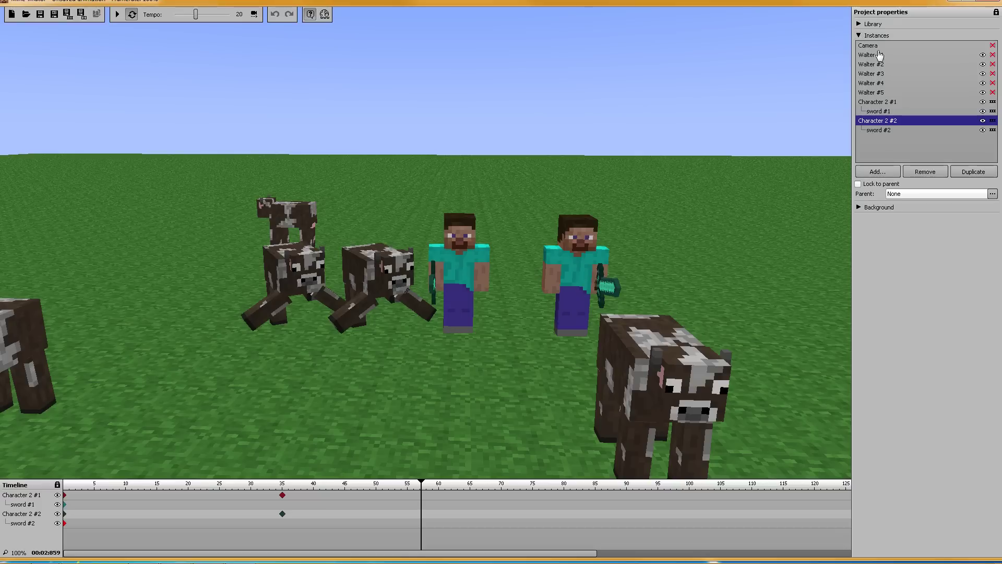
Select Character 2 in the library, browse for a skin file, then cancel.
left_click(859, 23)
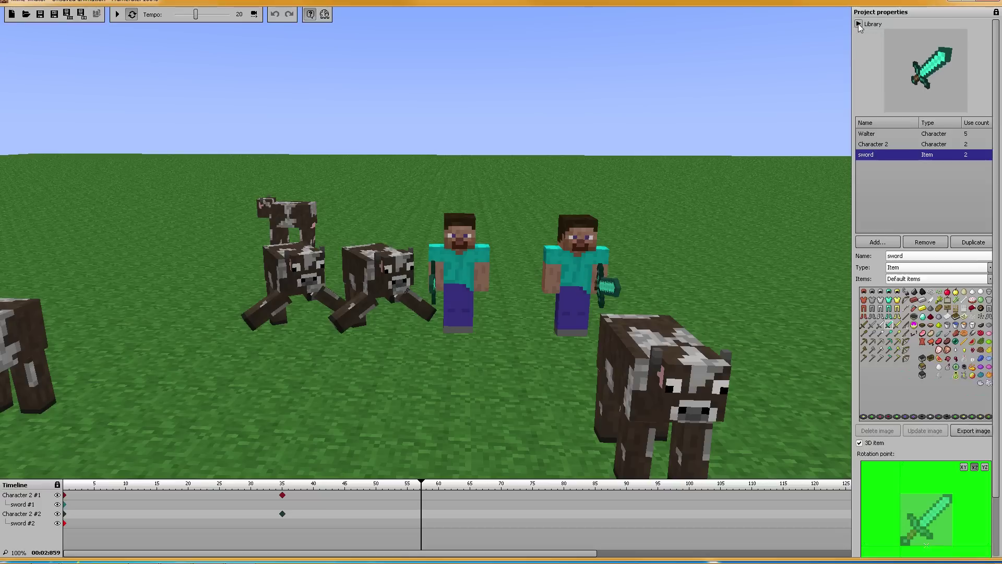
left_click(875, 149)
left_click(906, 292)
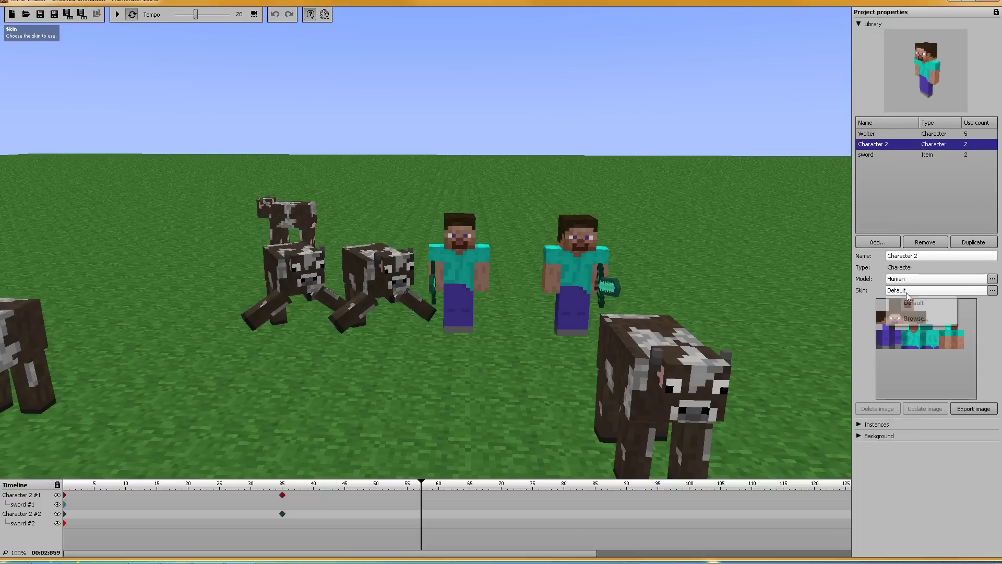
left_click(917, 321)
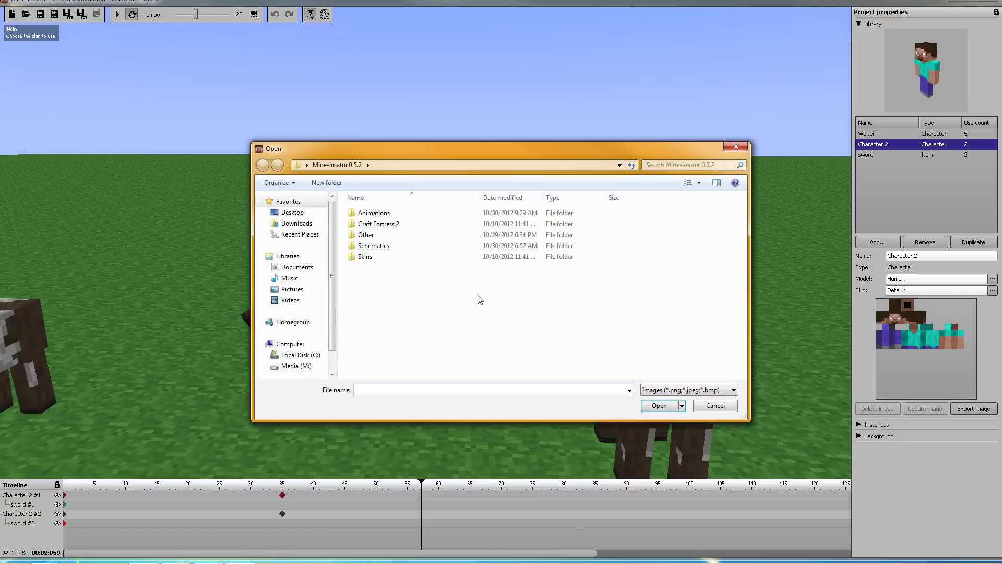
double_click(370, 258)
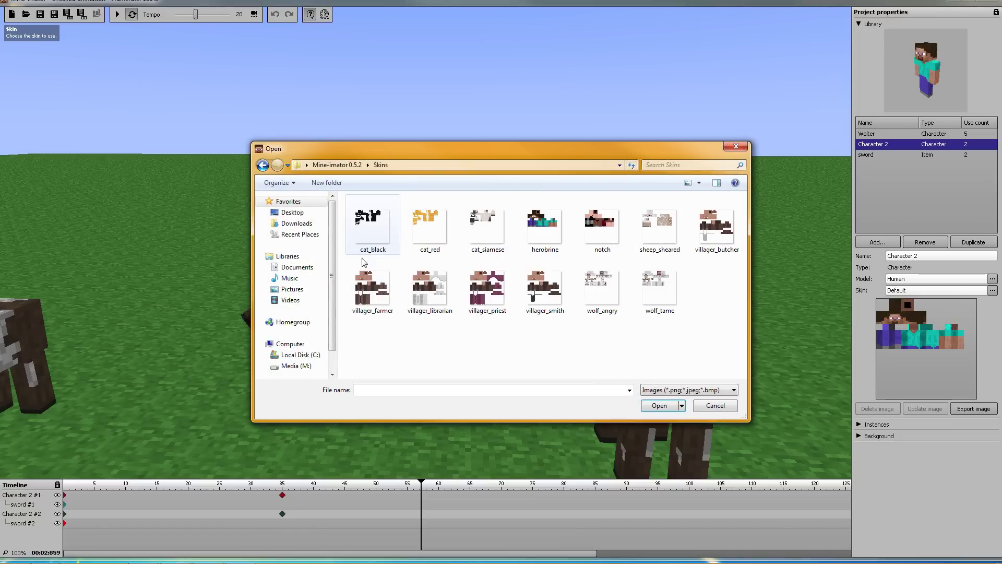
left_click(293, 212)
mouse_move(742, 232)
left_mouse_down()
mouse_move(741, 264)
mouse_move(740, 222)
mouse_move(742, 301)
mouse_move(742, 242)
left_mouse_up()
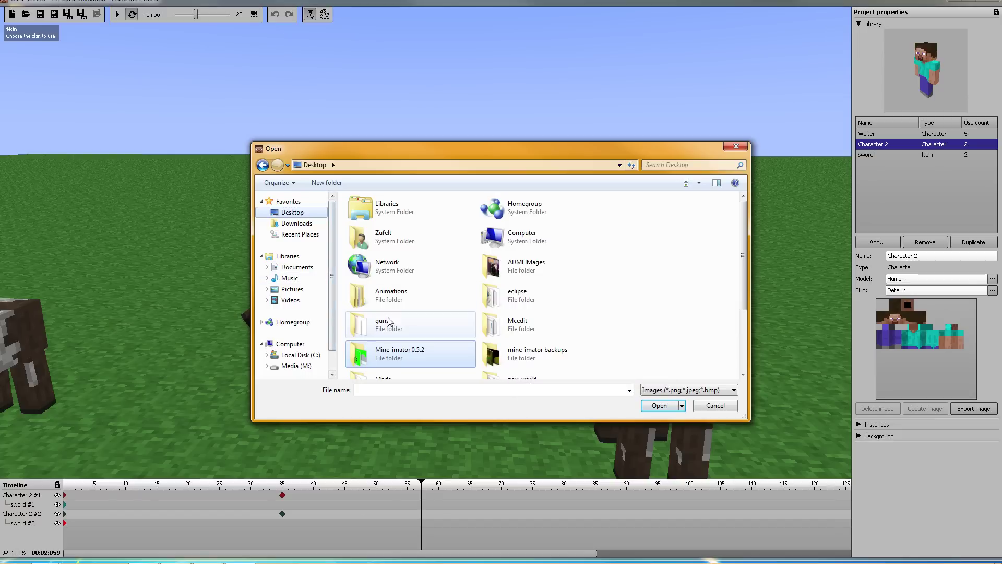
left_click(436, 320)
scroll(438, 315, "down", 3)
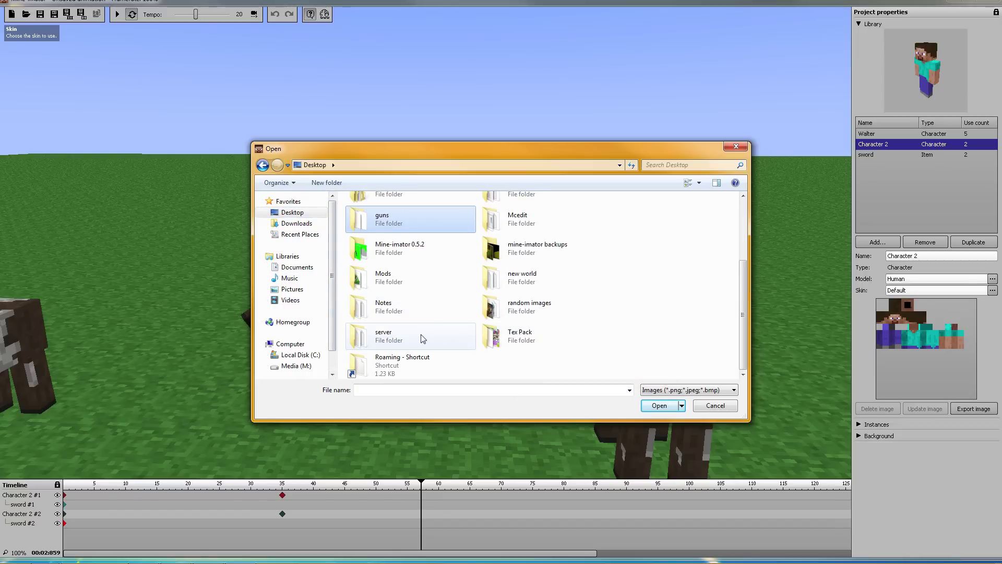
left_click(700, 407)
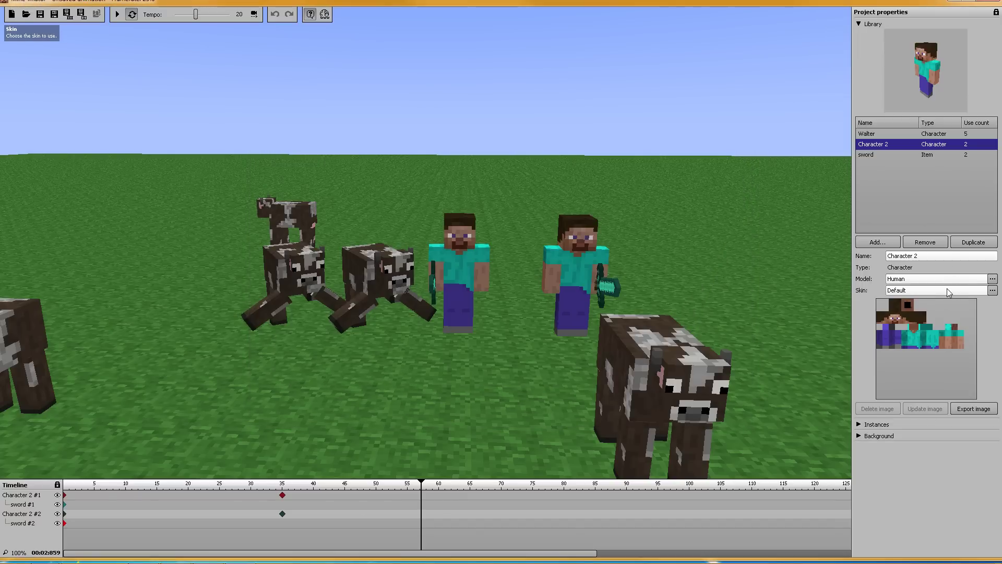
Load notch.png from the Skins folder as Character 2's skin.
left_click(947, 290)
left_click(935, 316)
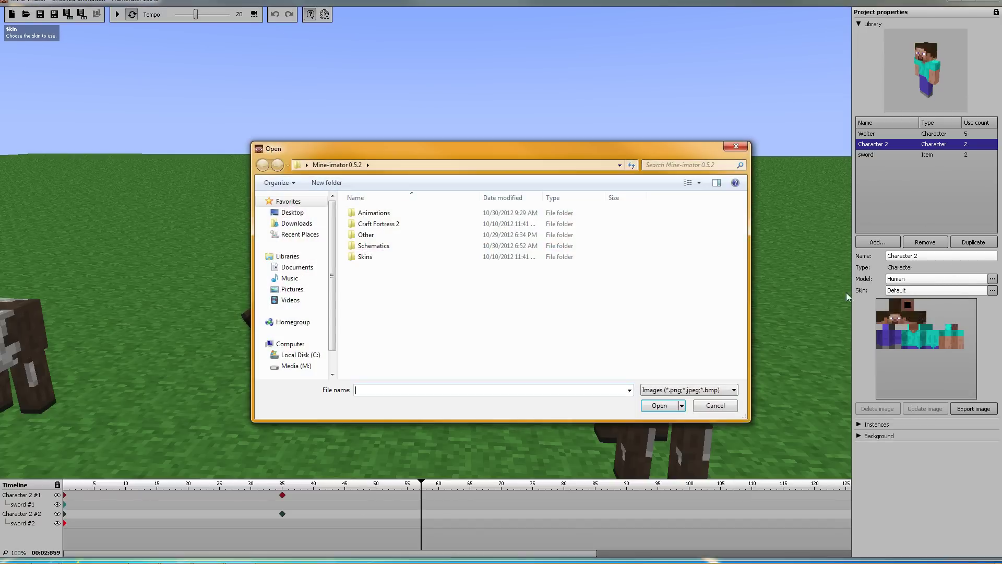
double_click(379, 257)
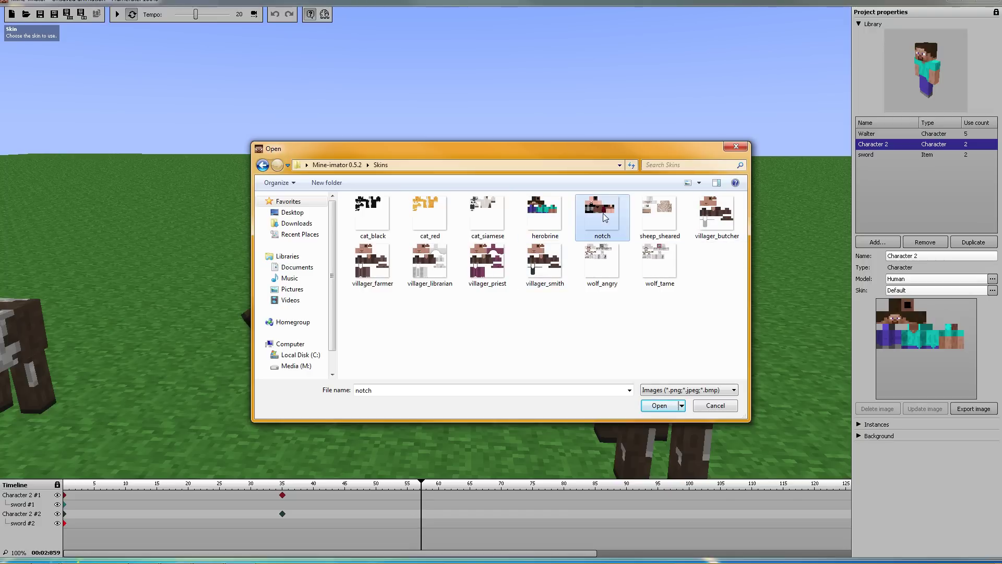
left_click(666, 410)
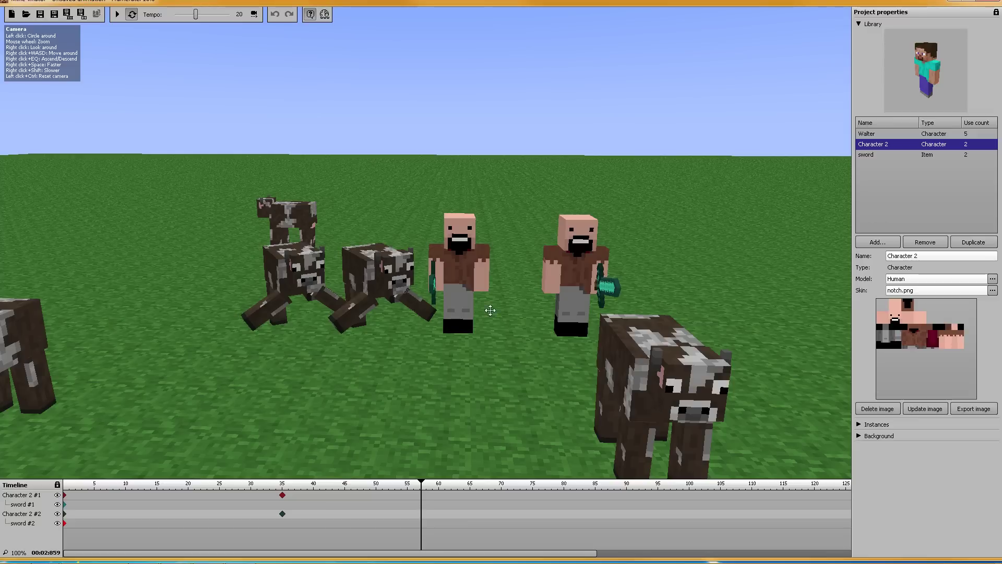
Switch Walter's library model to Mooshroom and orbit the camera around the pasture.
left_click(875, 134)
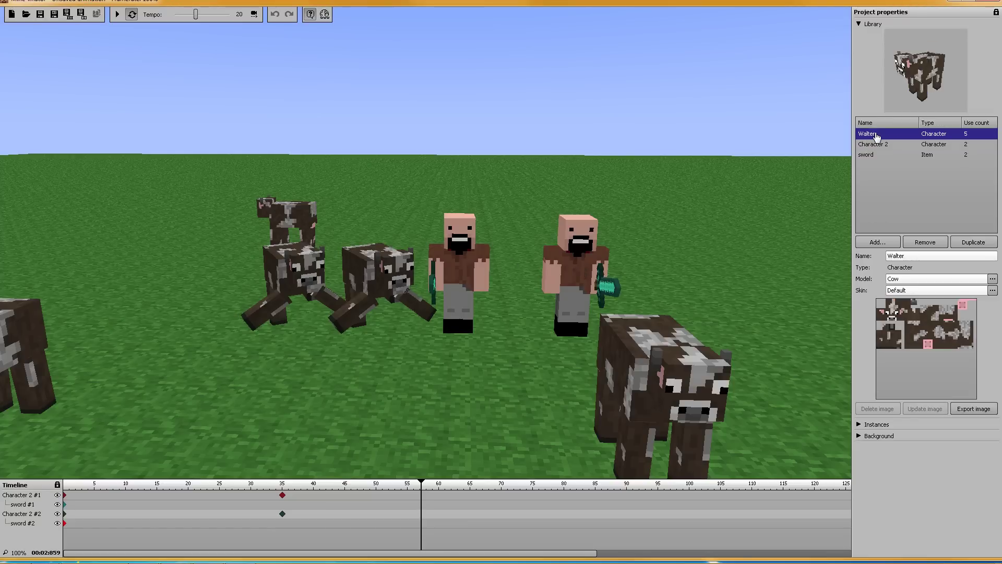
left_click(908, 282)
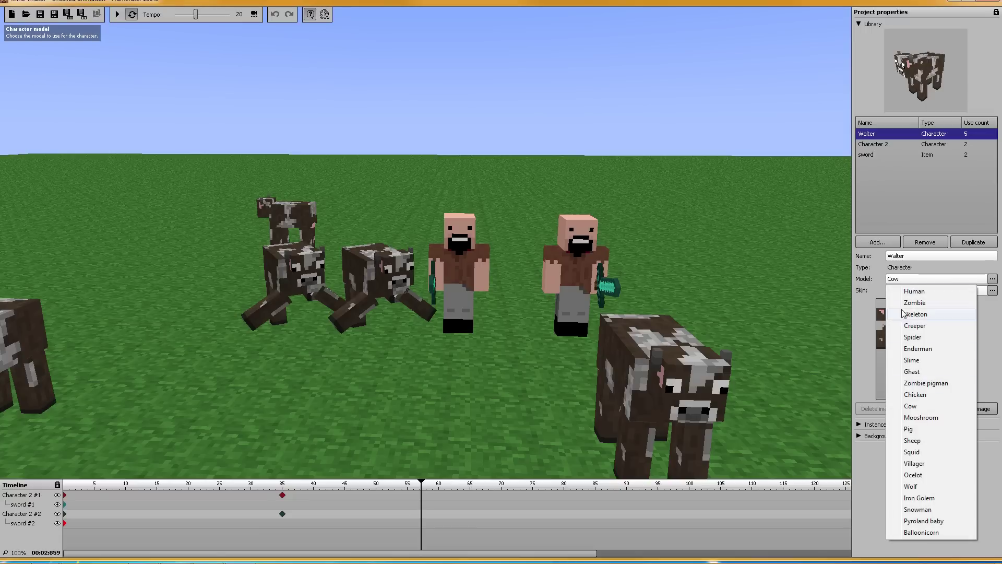
left_click(942, 417)
right_click_drag(694, 280, 427, 242)
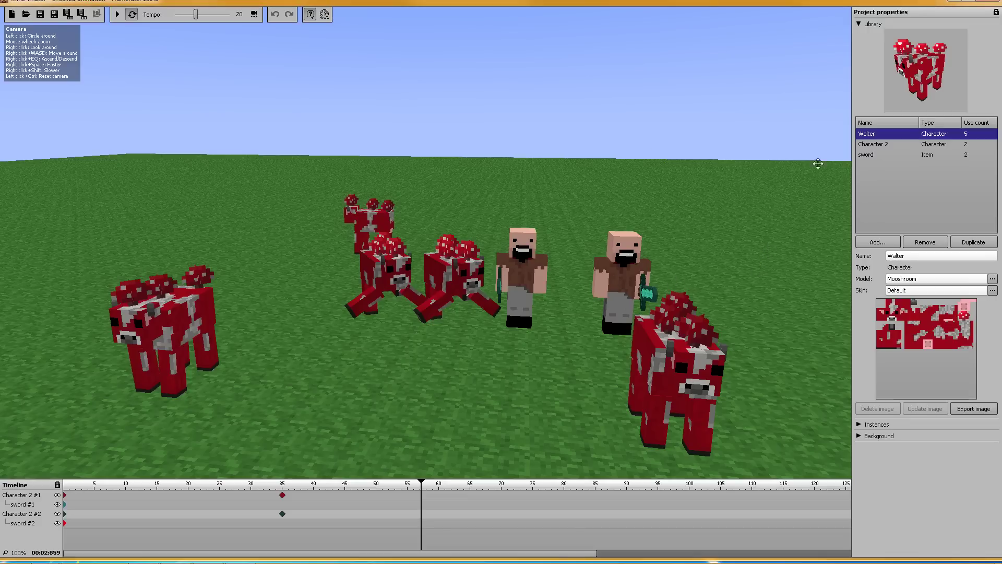
Duplicate the Walter character into Copy of Walter.
left_click(971, 244)
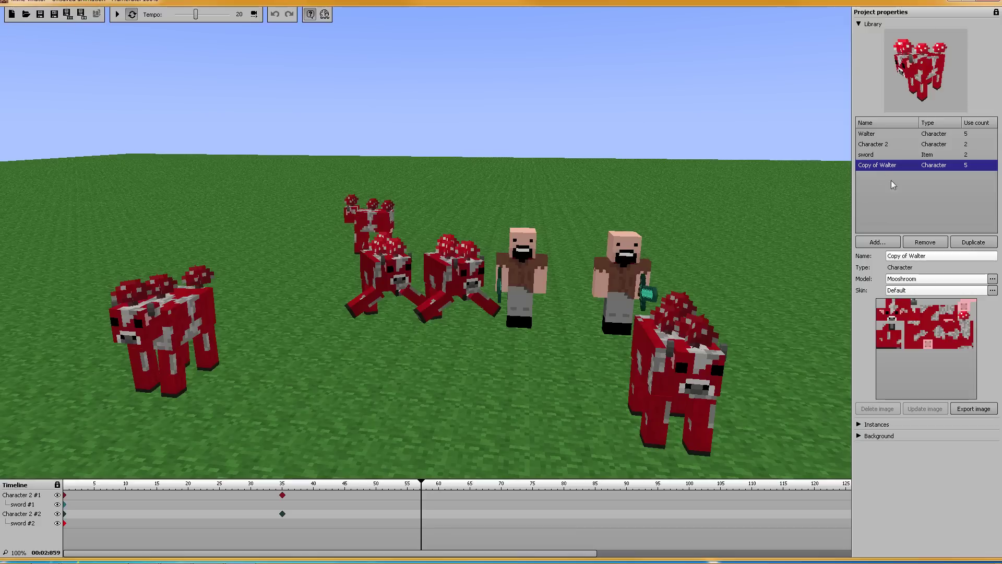
left_click(873, 167)
left_click(873, 167)
Enable Show in timeline for instances Walter #1 through Walter #4.
left_click(860, 24)
left_click(859, 35)
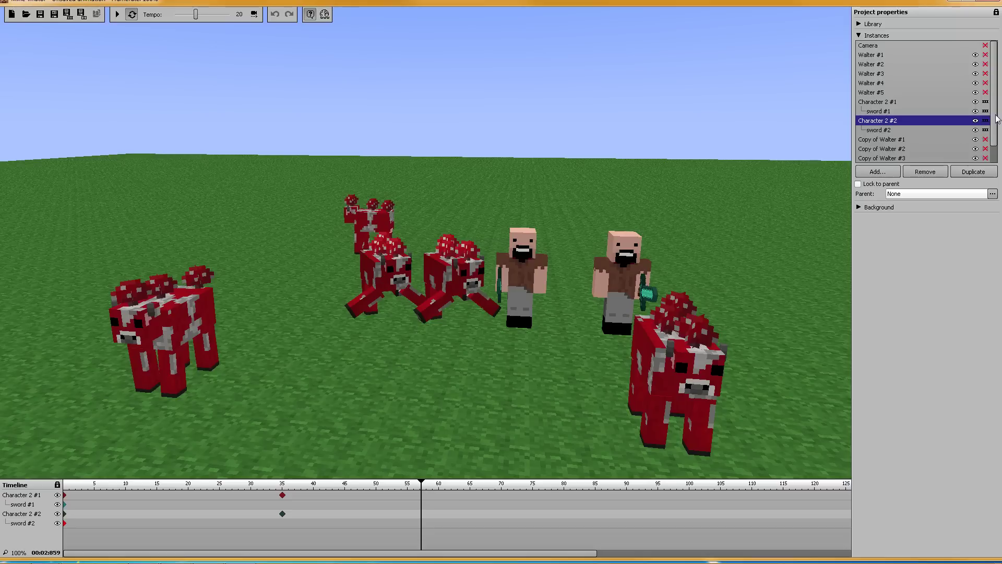
left_click_drag(997, 119, 997, 94)
left_click(986, 83)
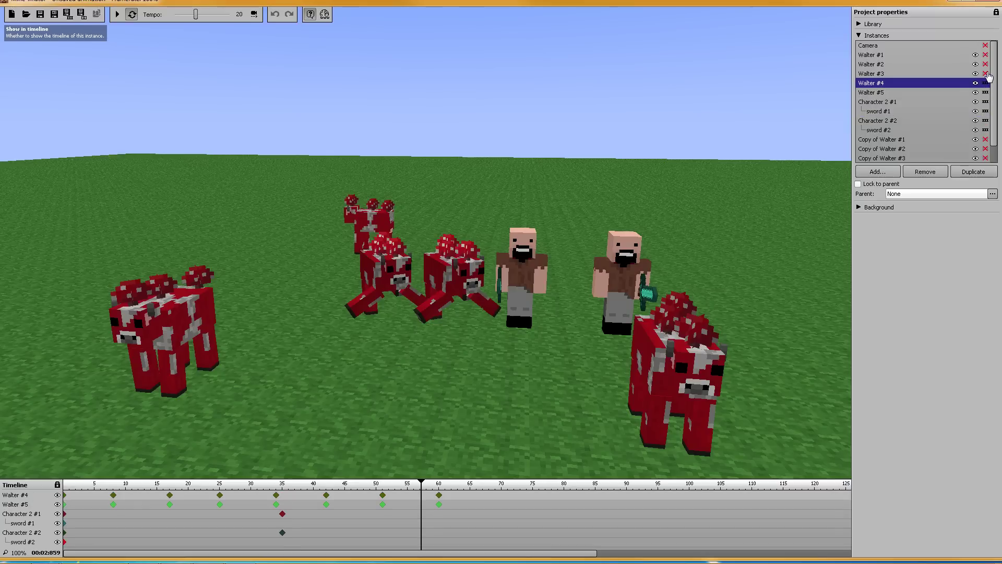
left_click(986, 74)
left_click(985, 64)
left_click(985, 55)
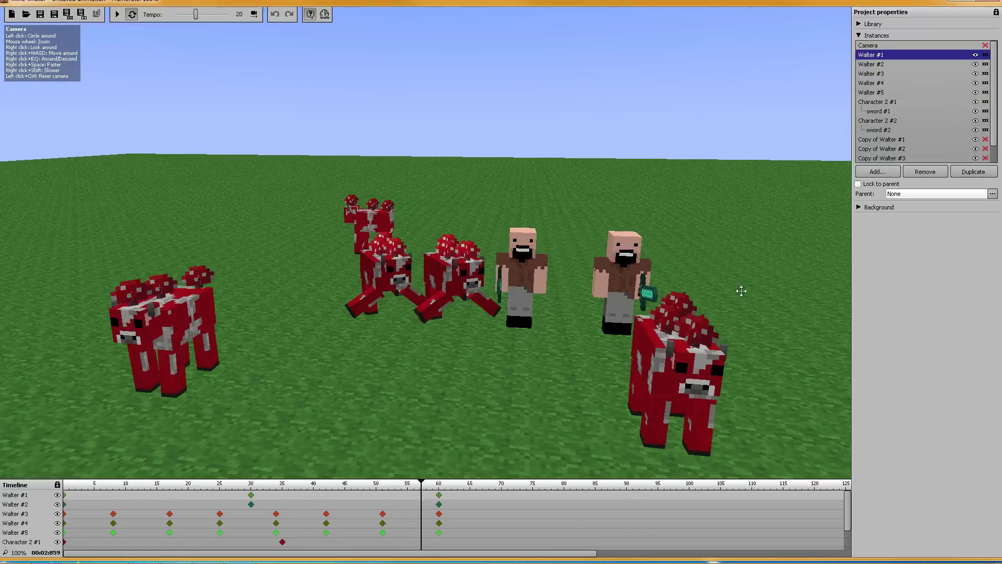
Duplicate Copy of Walter in the library, creating Copy of Copy of Walter.
left_click(869, 24)
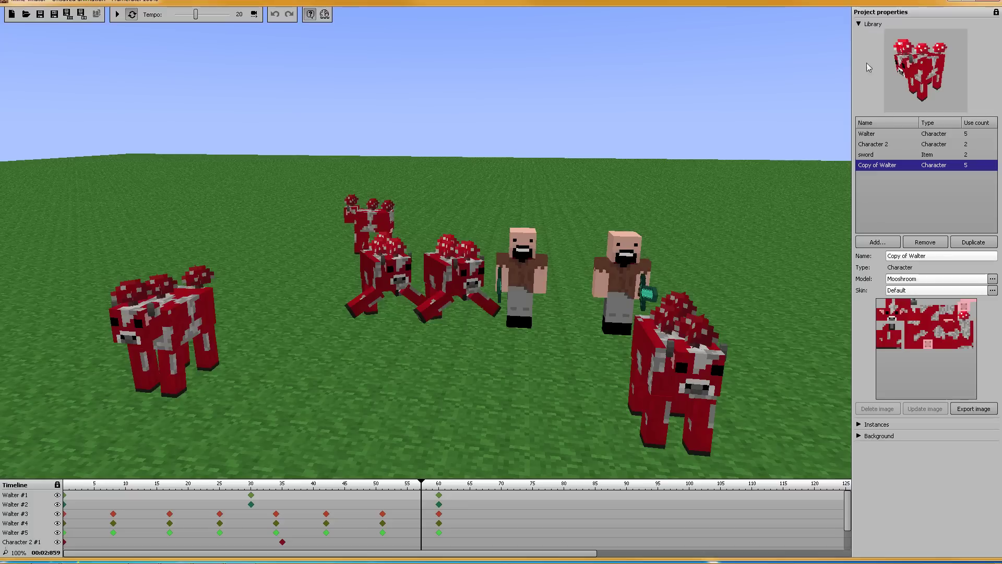
left_click(870, 172)
left_click(871, 166)
left_click(970, 243)
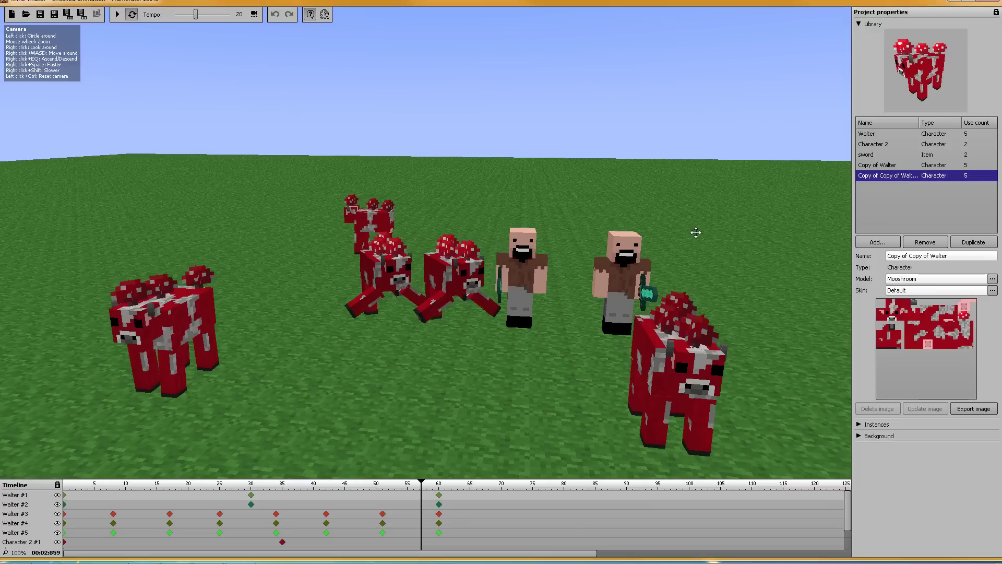
Collapse the Library section and expand the Instances list, scrolling through it.
left_click_drag(848, 503, 848, 529)
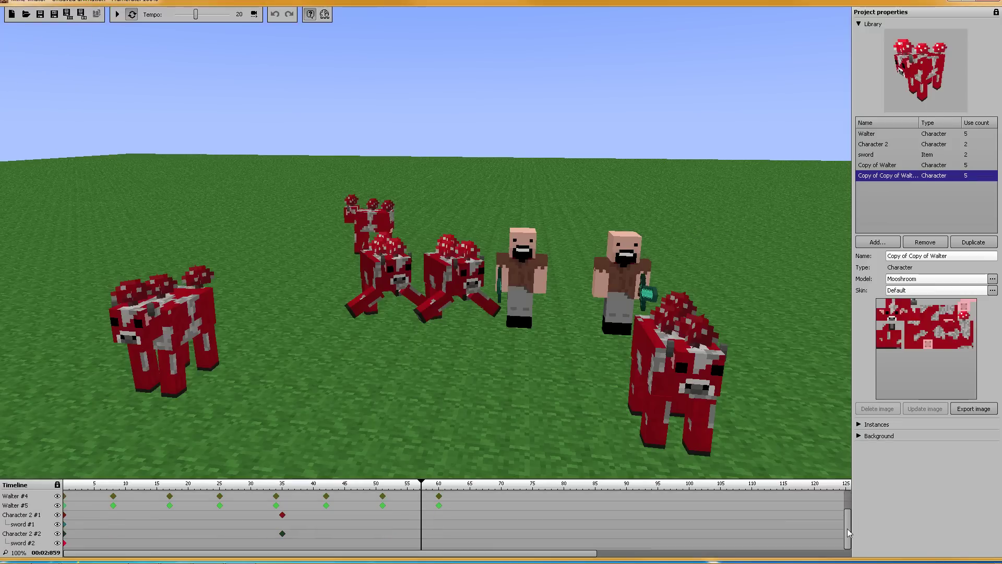
scroll(851, 544, "up", 3)
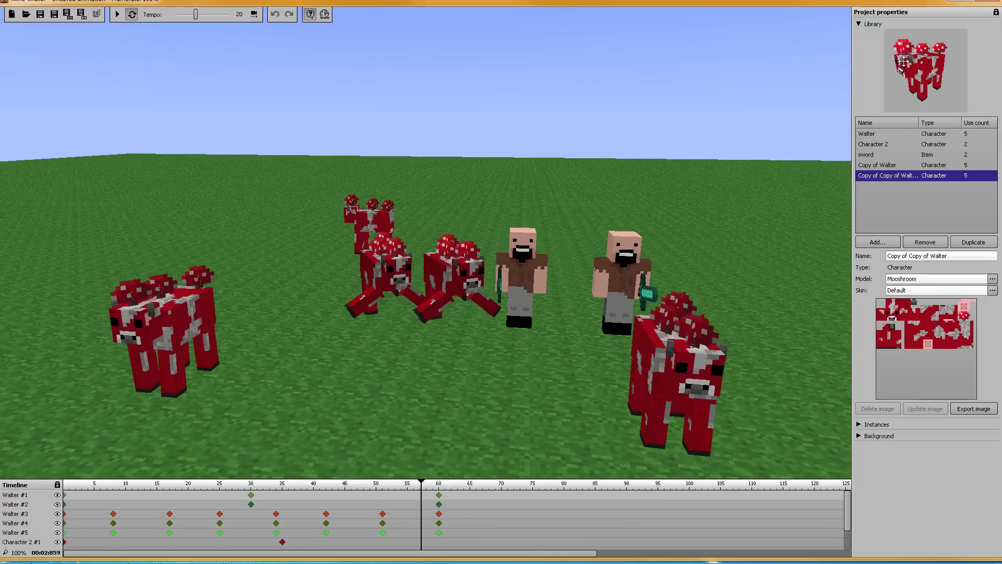
left_click(858, 24)
left_click(858, 35)
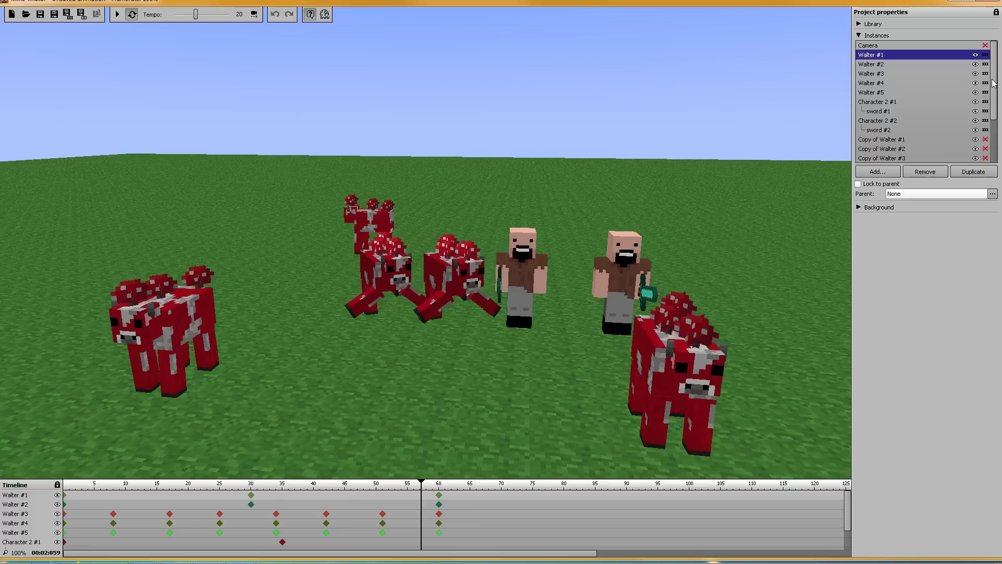
scroll(996, 132, "down", 2)
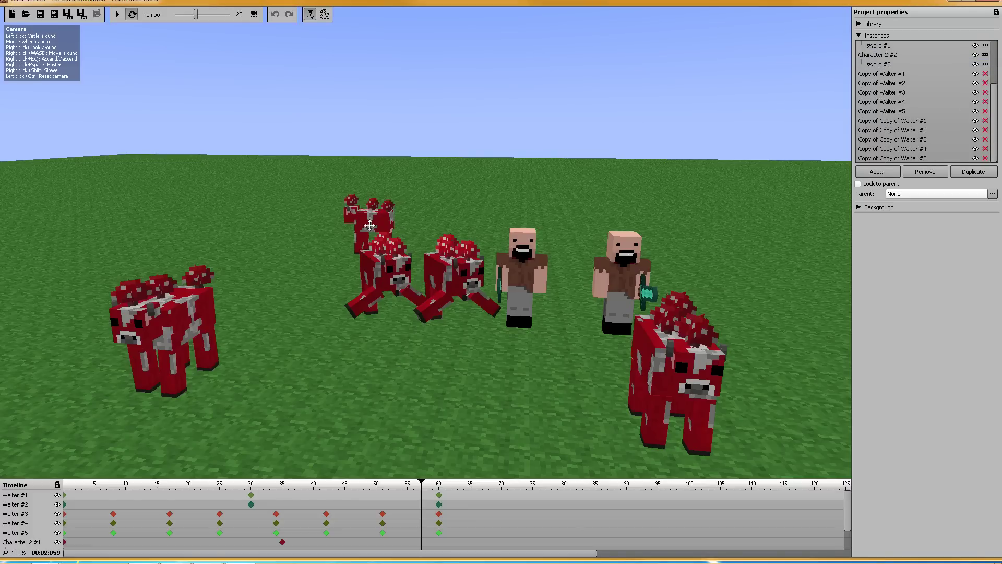
scroll(994, 125, "up", 3)
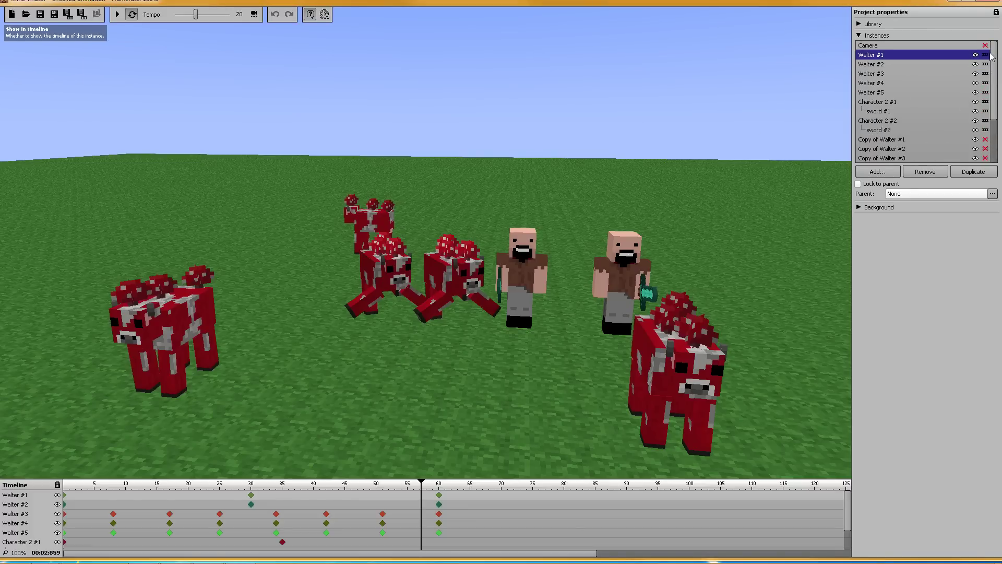
scroll(991, 94, "down", 2)
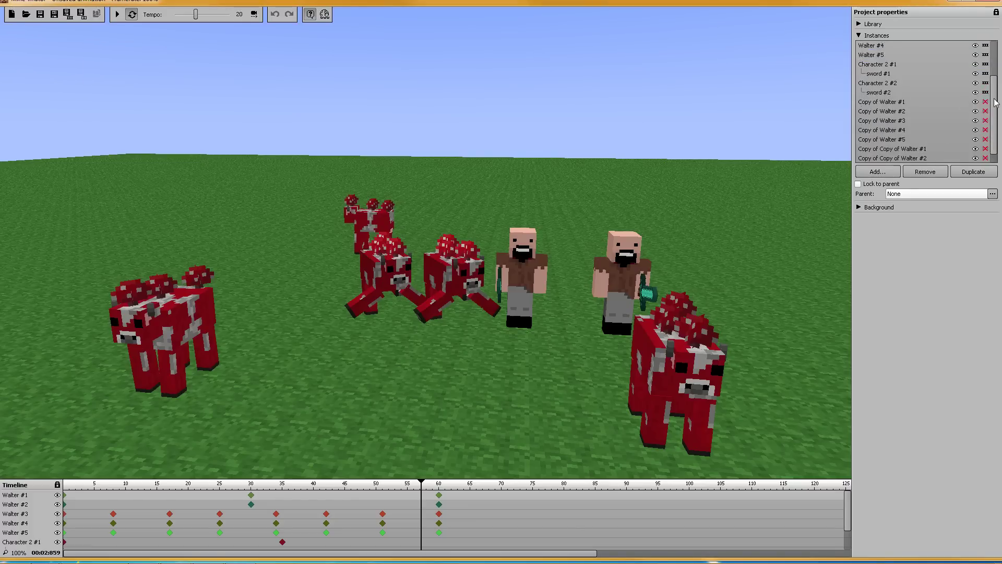
Toggle the Library and Instances sections open and closed once more.
left_click(859, 35)
left_click(859, 24)
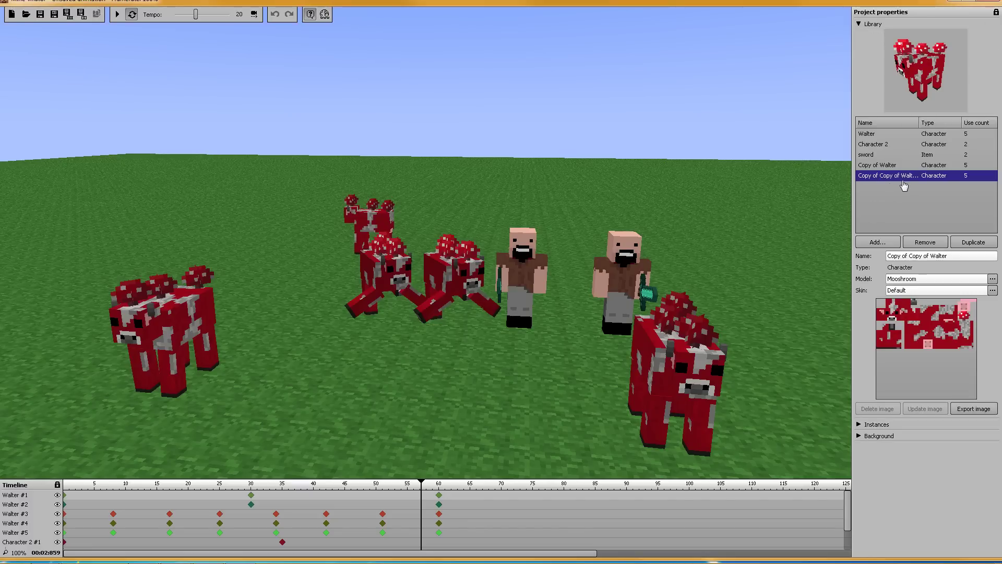
left_click(859, 24)
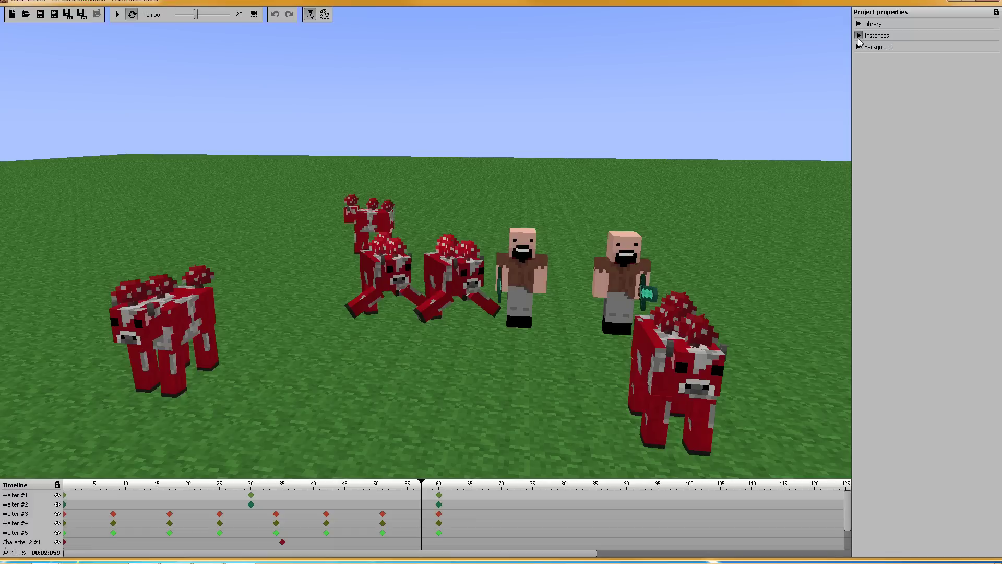
left_click(858, 35)
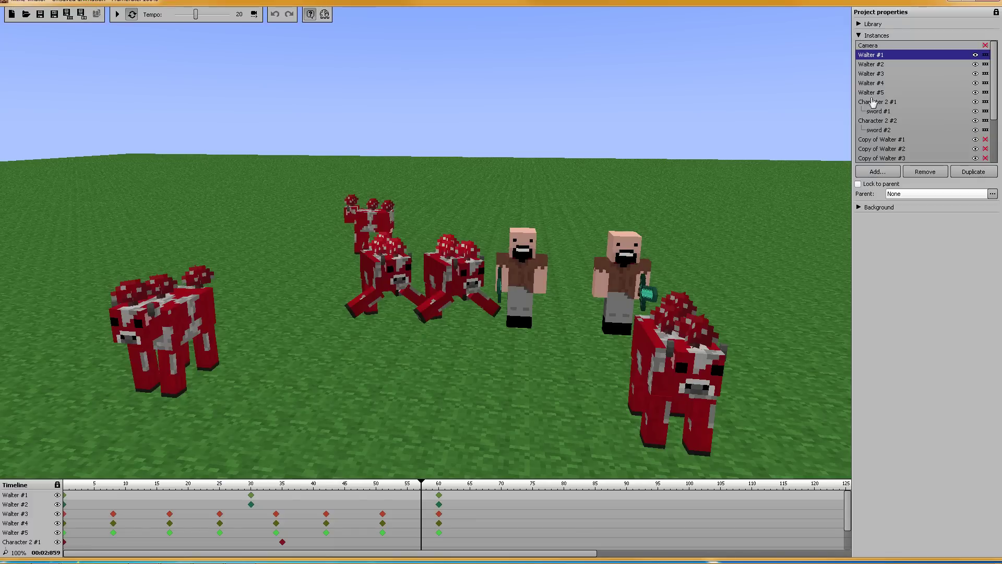
left_click(859, 35)
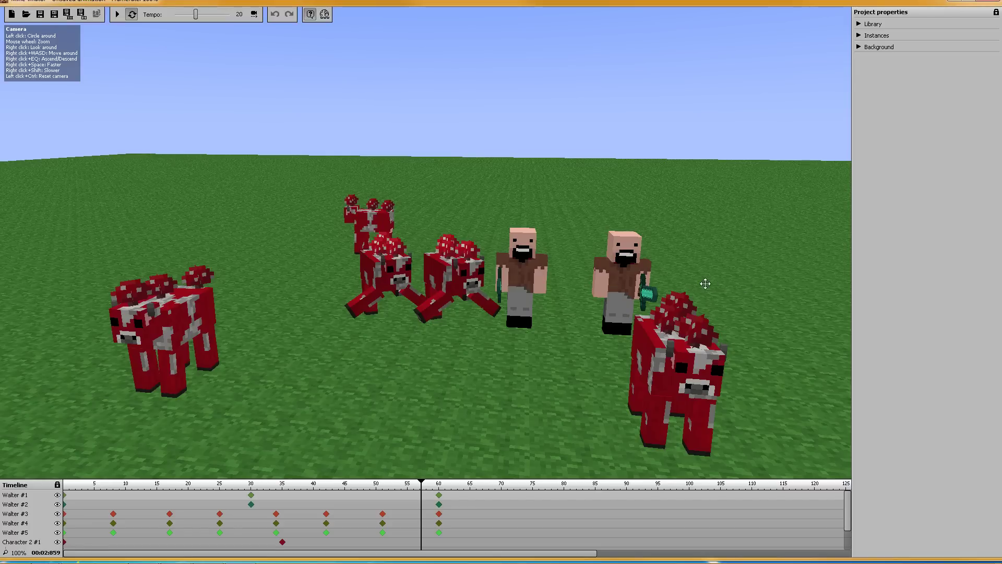
Toggle Instances and Library repeatedly, finishing with Library collapsed.
left_click(859, 35)
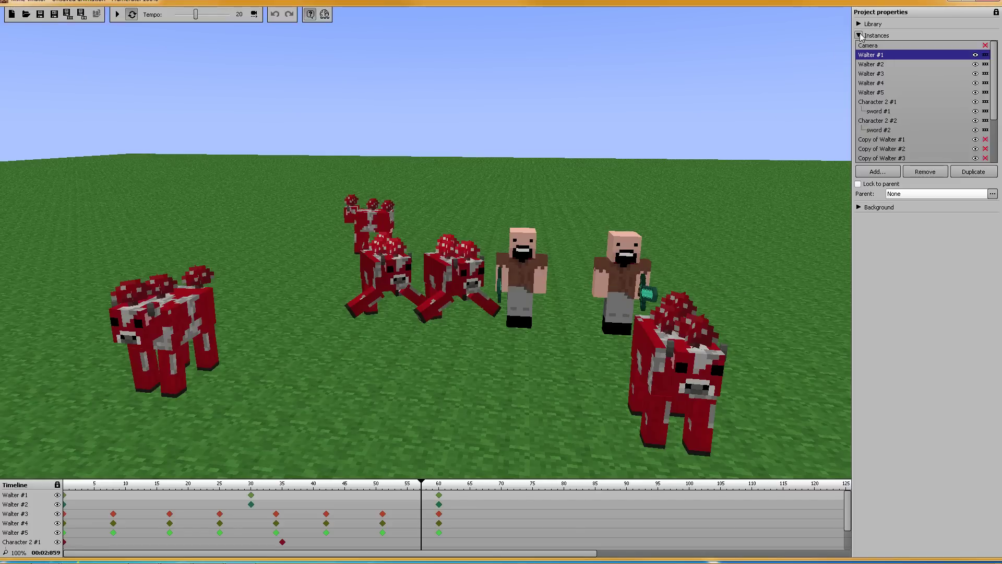
left_click(860, 36)
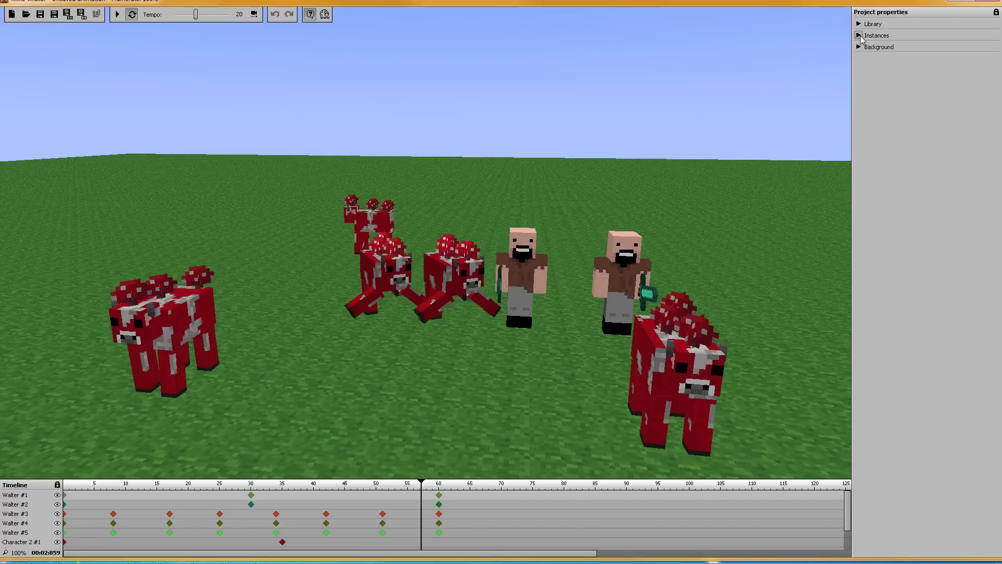
left_click(859, 24)
left_click(859, 25)
left_click(859, 35)
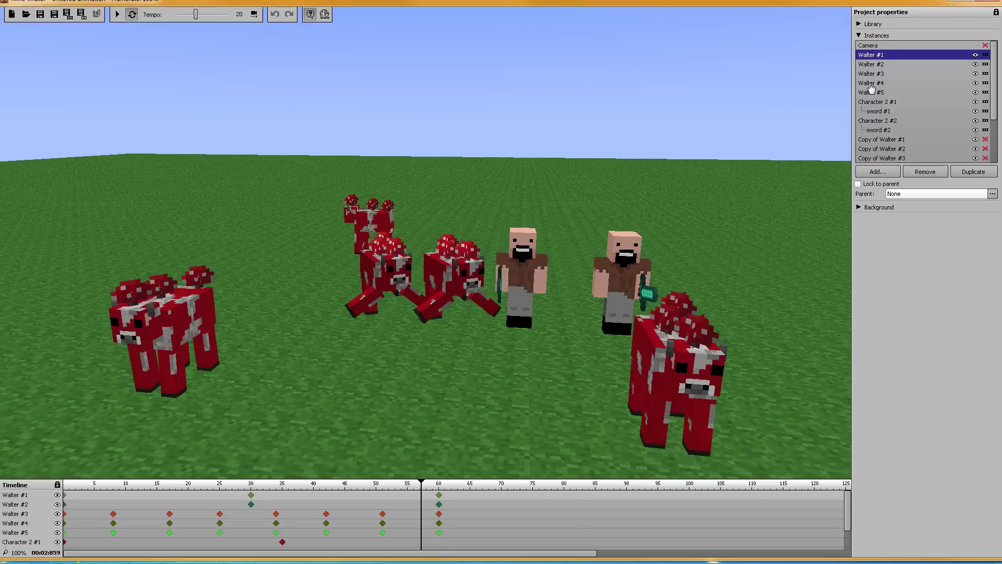
left_click(859, 25)
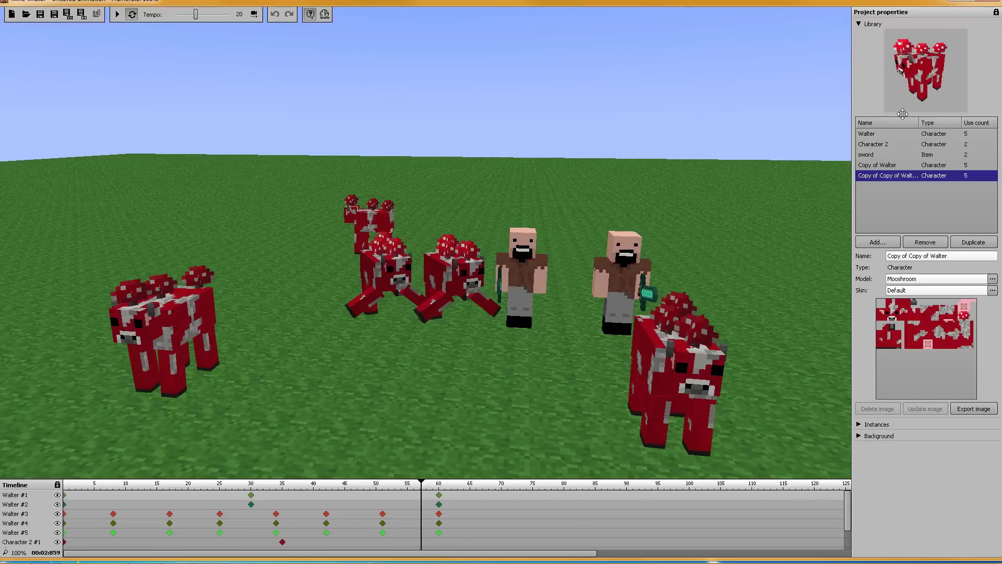
left_click(859, 24)
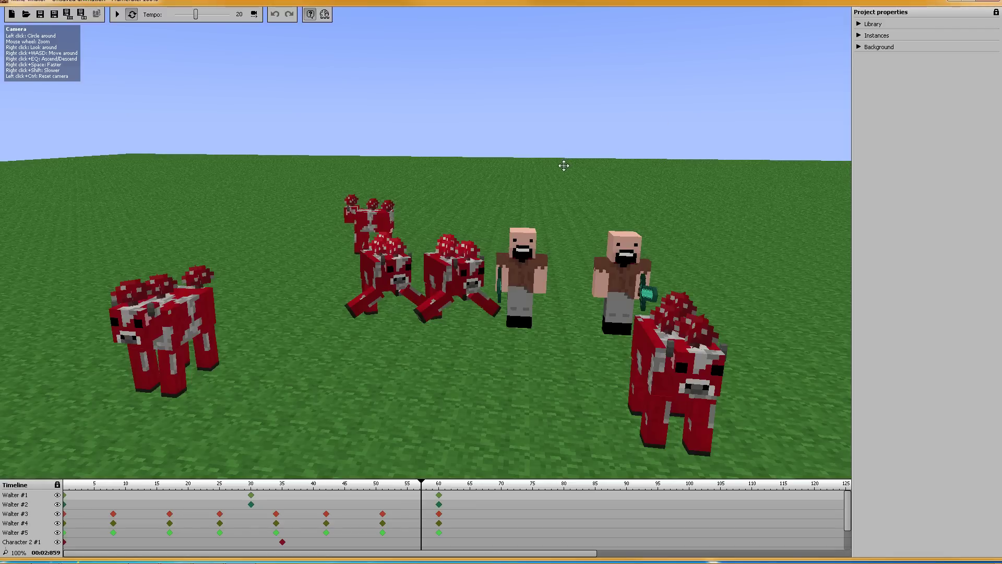
Open and close the Background section, then expand the Instances list.
left_click(859, 47)
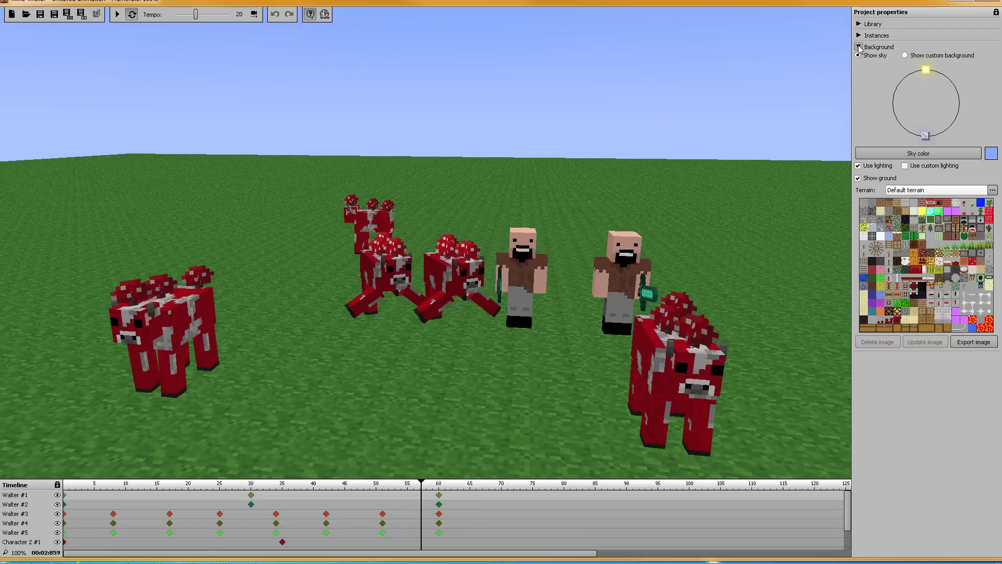
left_click(859, 47)
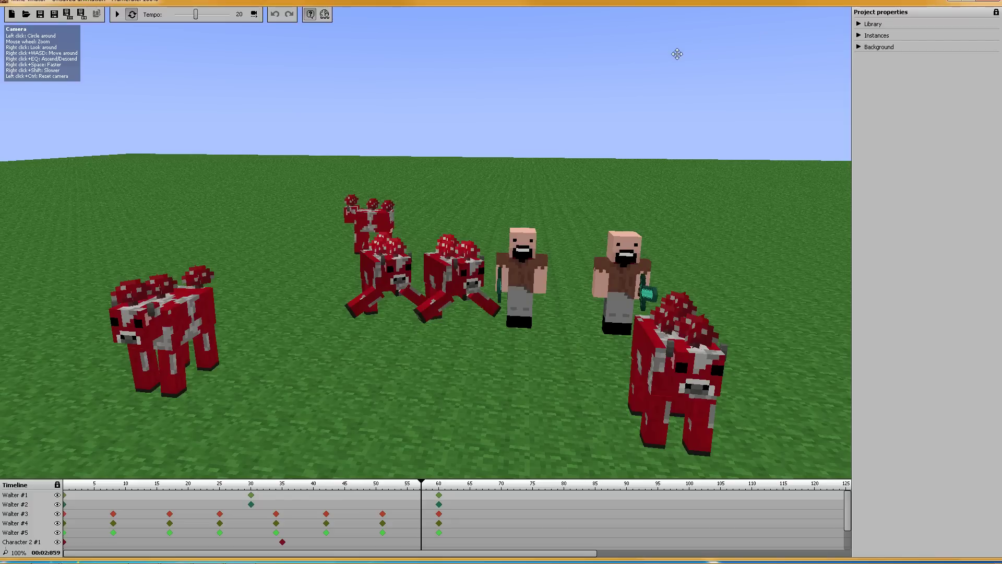
left_click(858, 37)
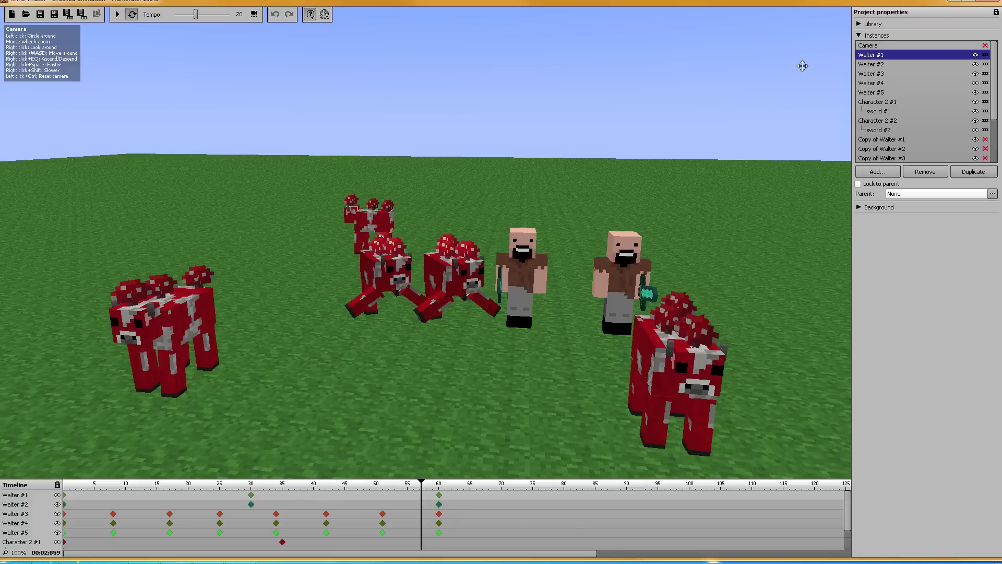